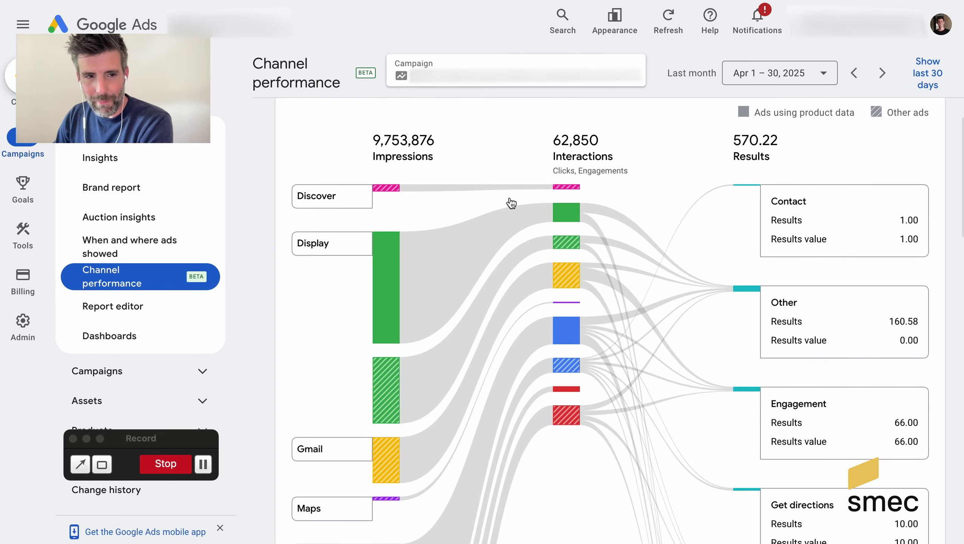
Look over the Channel performance report's conversion flow chart, channel distribution table and campaign summary metrics.
{"action": "scroll", "coordinate": [511, 203], "scroll_direction": "up", "scroll_amount": 3}
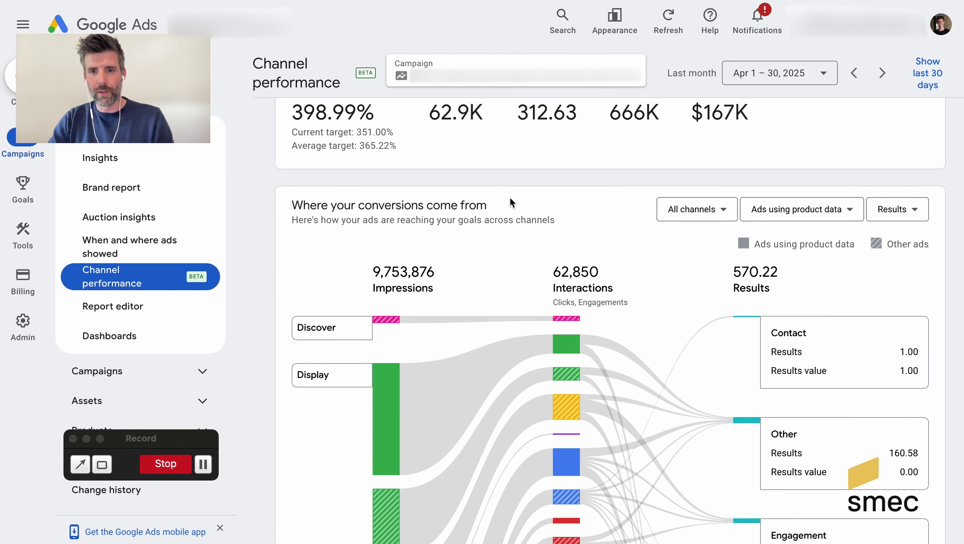
{"action": "scroll", "coordinate": [510, 197], "scroll_direction": "up", "scroll_amount": 1}
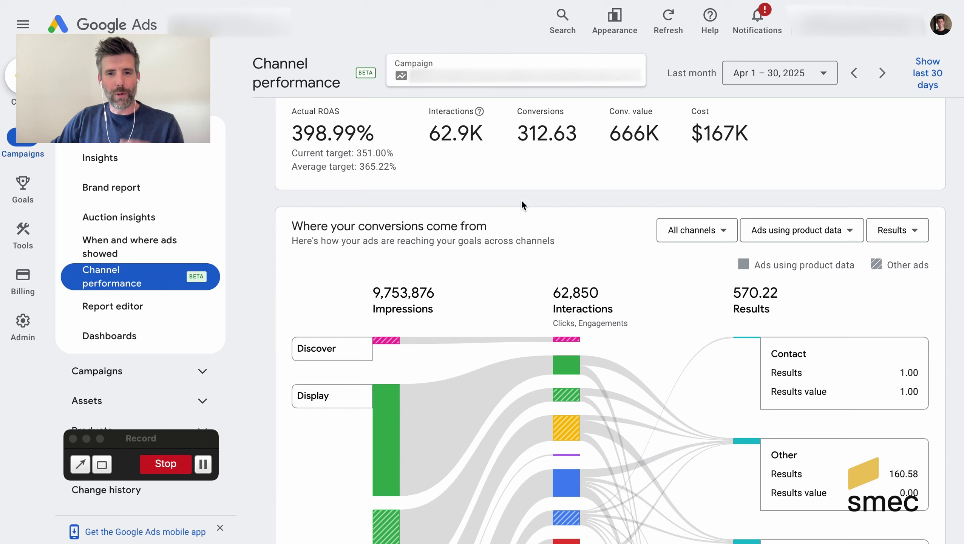
{"action": "scroll", "coordinate": [563, 232], "scroll_direction": "down", "scroll_amount": 4}
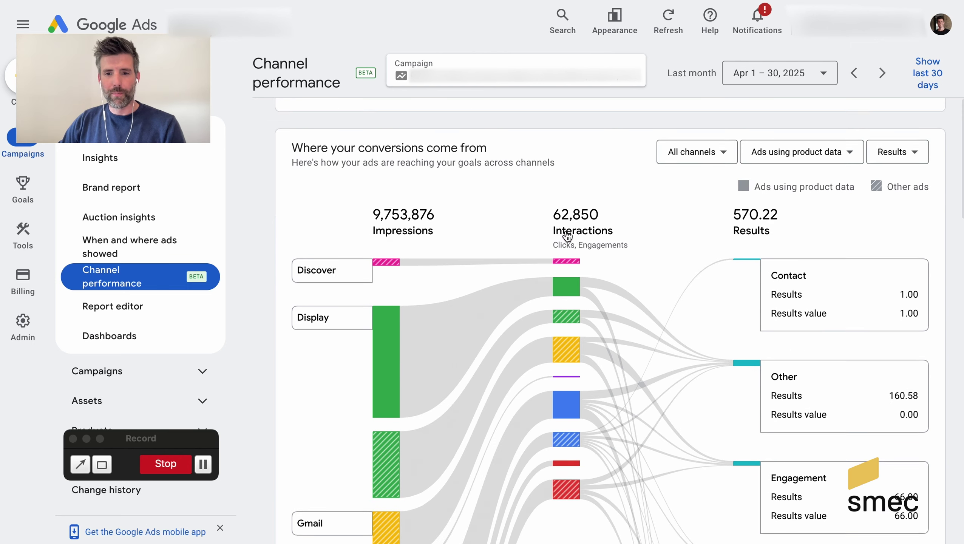
{"action": "scroll", "coordinate": [660, 213], "scroll_direction": "down", "scroll_amount": 20}
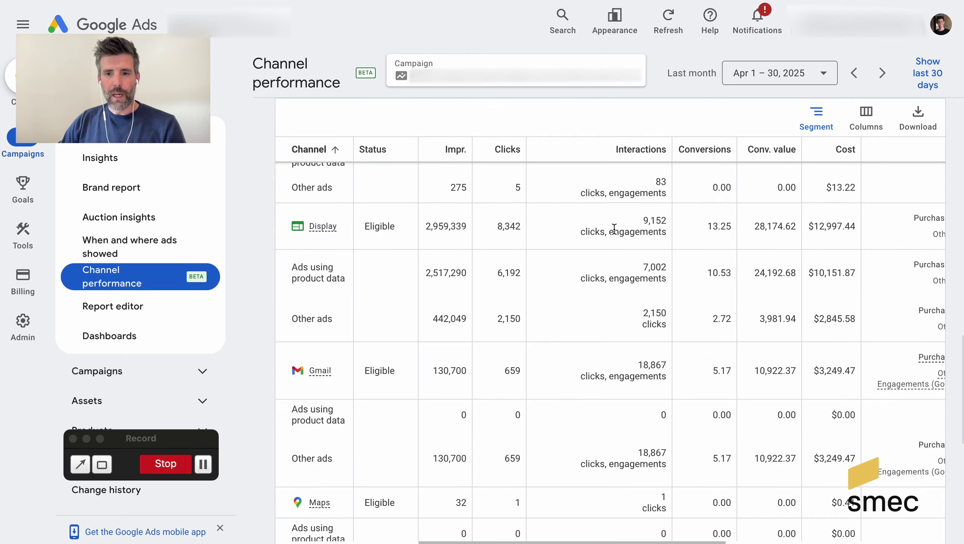
{"action": "scroll", "coordinate": [614, 228], "scroll_direction": "up", "scroll_amount": 6}
{"action": "scroll", "coordinate": [616, 232], "scroll_direction": "up", "scroll_amount": 15}
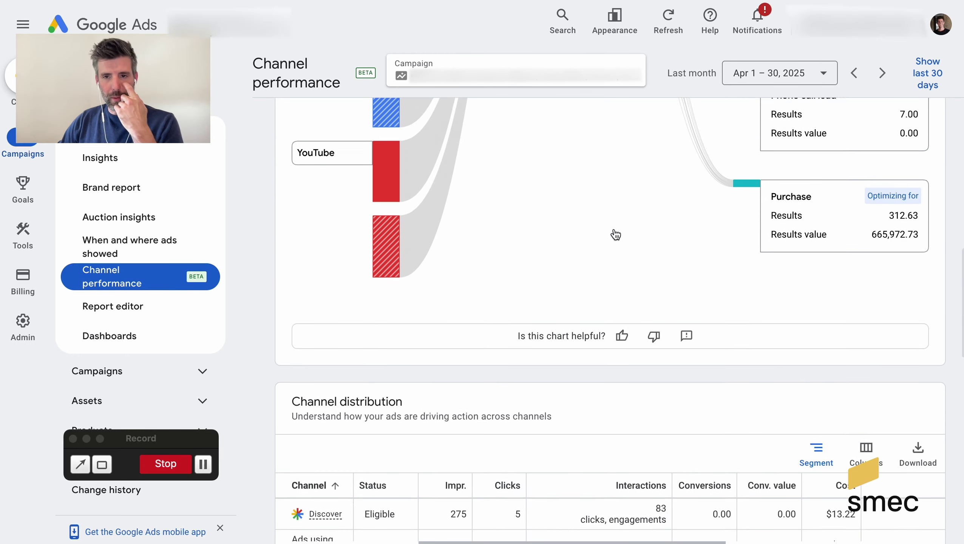
{"action": "scroll", "coordinate": [616, 234], "scroll_direction": "up", "scroll_amount": 9}
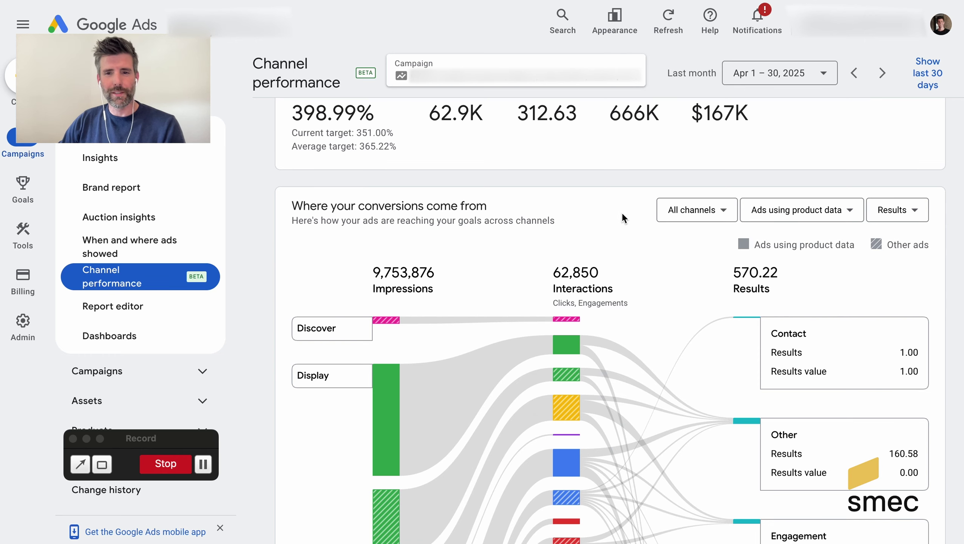
{"action": "scroll", "coordinate": [622, 213], "scroll_direction": "up", "scroll_amount": 1}
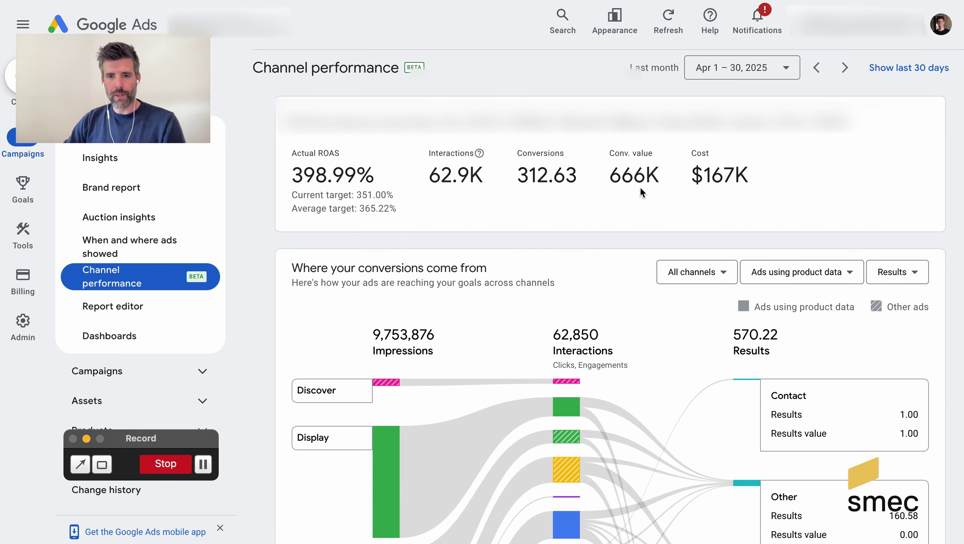
Examine the conversion results in the flow chart, from the Contact and Other goals through to the Purchase goal.
{"action": "left_click_drag", "start_coordinate": [632, 177], "coordinate": [608, 232]}
{"action": "scroll", "coordinate": [608, 230], "scroll_direction": "down", "scroll_amount": 1}
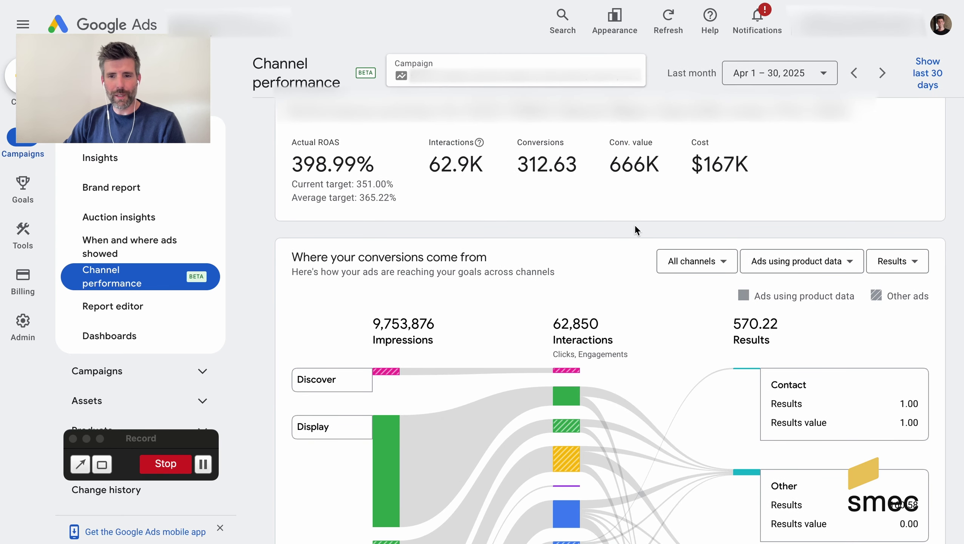
{"action": "scroll", "coordinate": [632, 225], "scroll_direction": "down", "scroll_amount": 2}
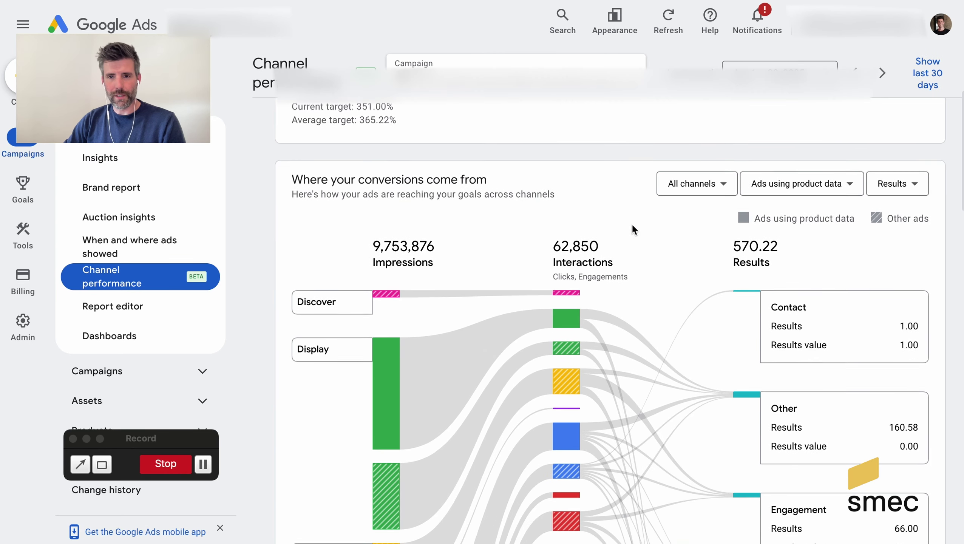
{"action": "scroll", "coordinate": [632, 226], "scroll_direction": "down", "scroll_amount": 1}
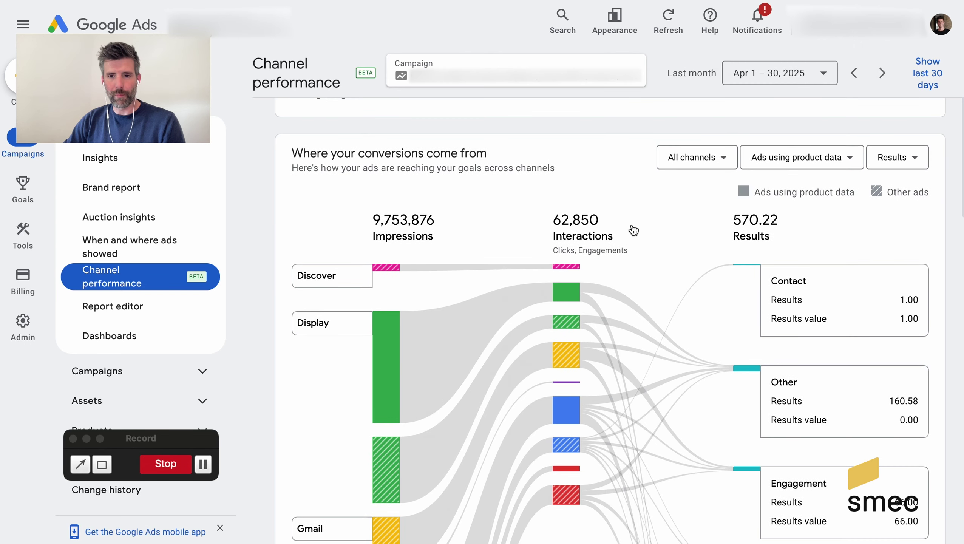
{"action": "scroll", "coordinate": [633, 230], "scroll_direction": "down", "scroll_amount": 1}
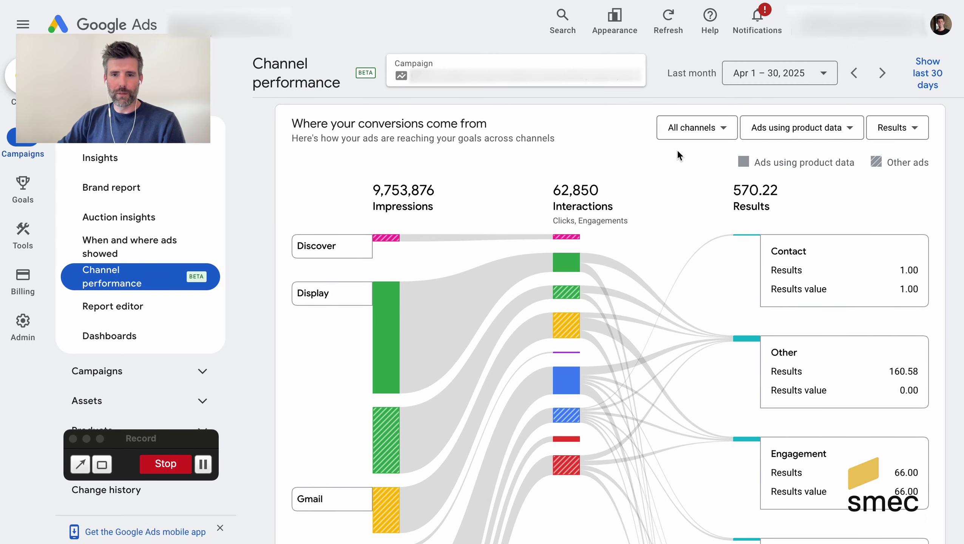
{"action": "scroll", "coordinate": [663, 181], "scroll_direction": "down", "scroll_amount": 2}
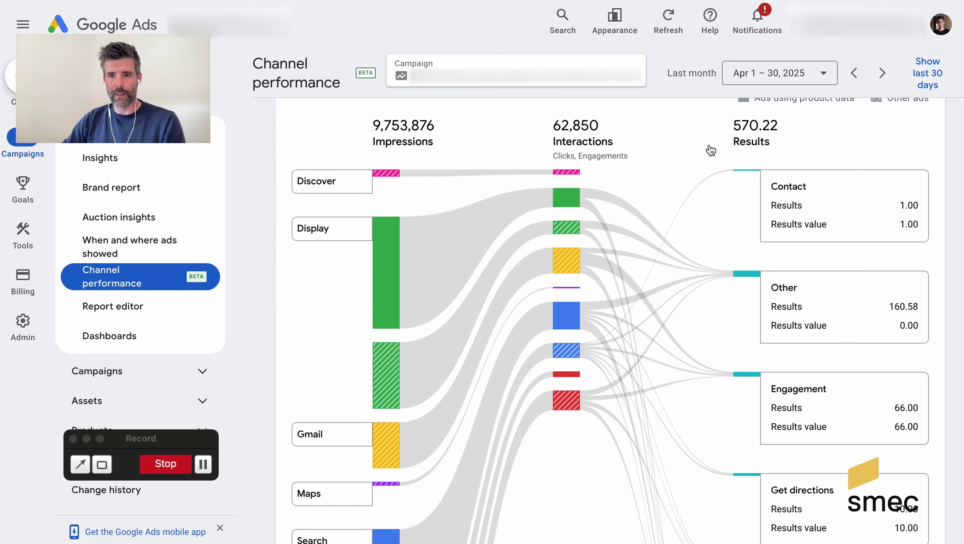
{"action": "scroll", "coordinate": [745, 209], "scroll_direction": "down", "scroll_amount": 1}
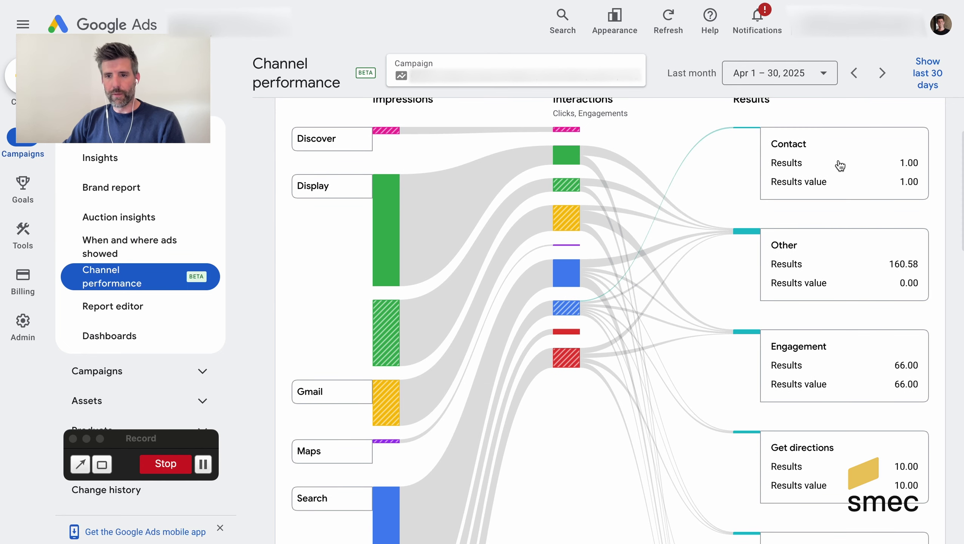
{"action": "scroll", "coordinate": [781, 177], "scroll_direction": "down", "scroll_amount": 1}
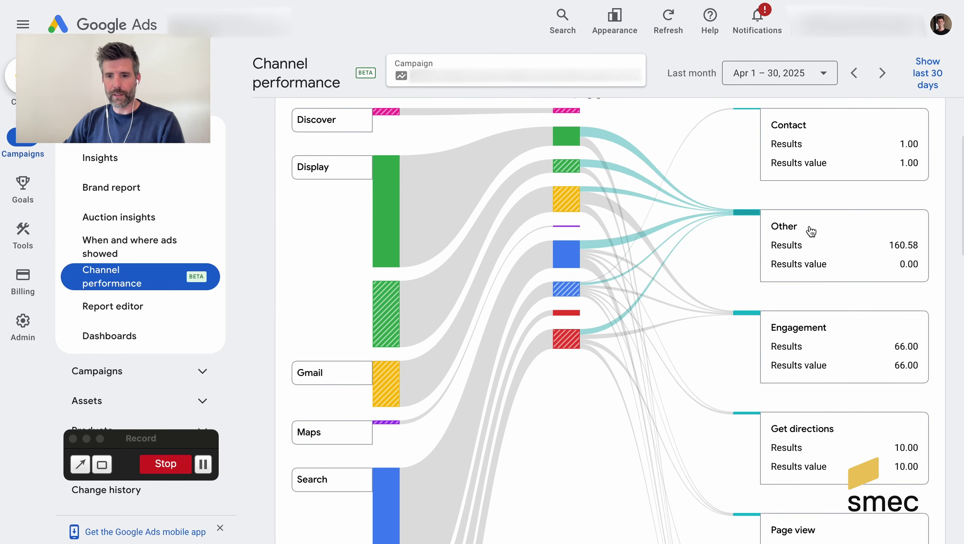
{"action": "scroll", "coordinate": [811, 231], "scroll_direction": "down", "scroll_amount": 10}
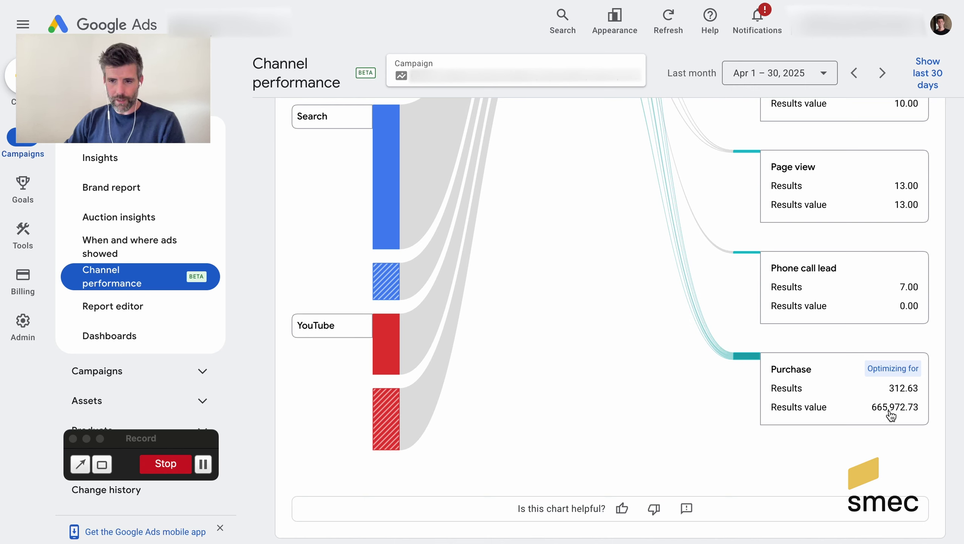
Examine the flow chart's impressions by channel, including the details for Display ads using product data.
{"action": "scroll", "coordinate": [568, 377], "scroll_direction": "up", "scroll_amount": 1}
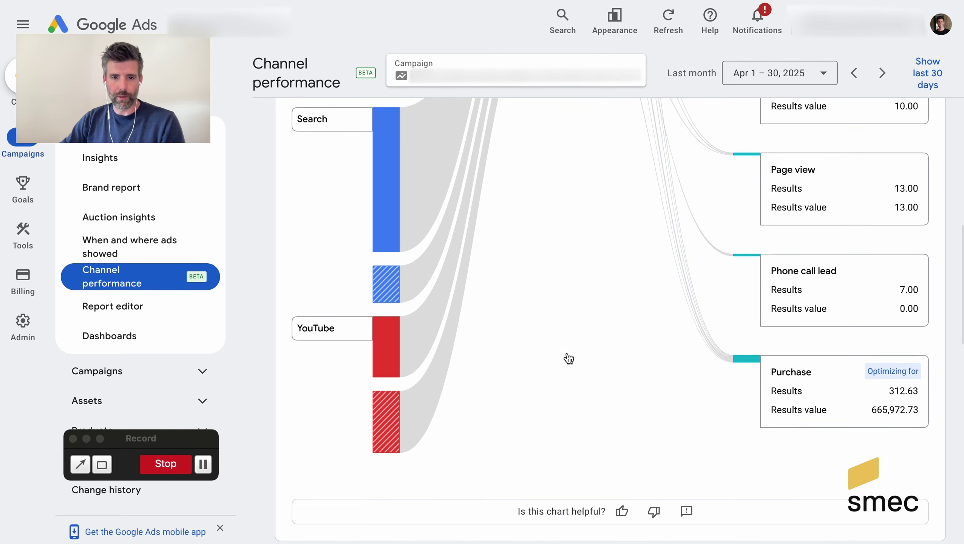
{"action": "scroll", "coordinate": [569, 358], "scroll_direction": "up", "scroll_amount": 10}
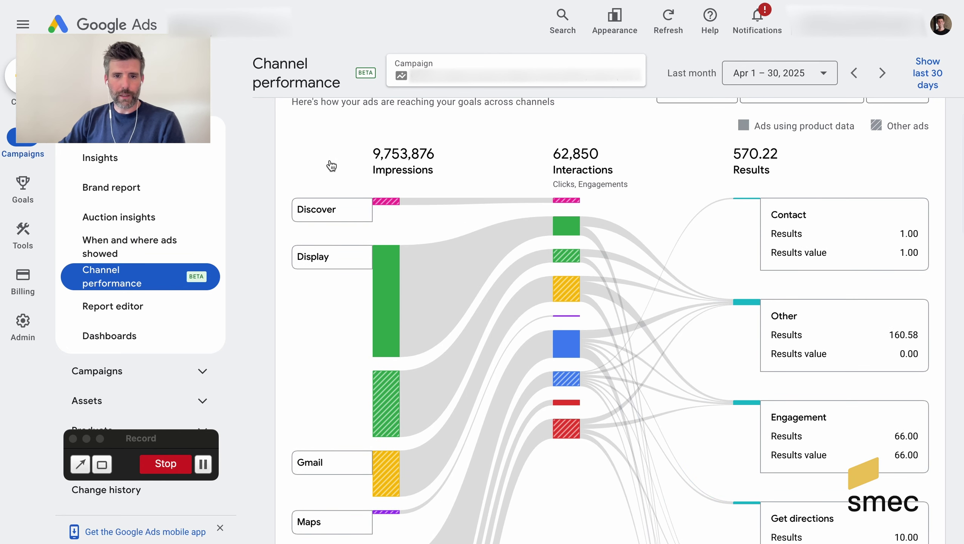
{"action": "scroll", "coordinate": [327, 164], "scroll_direction": "down", "scroll_amount": 1}
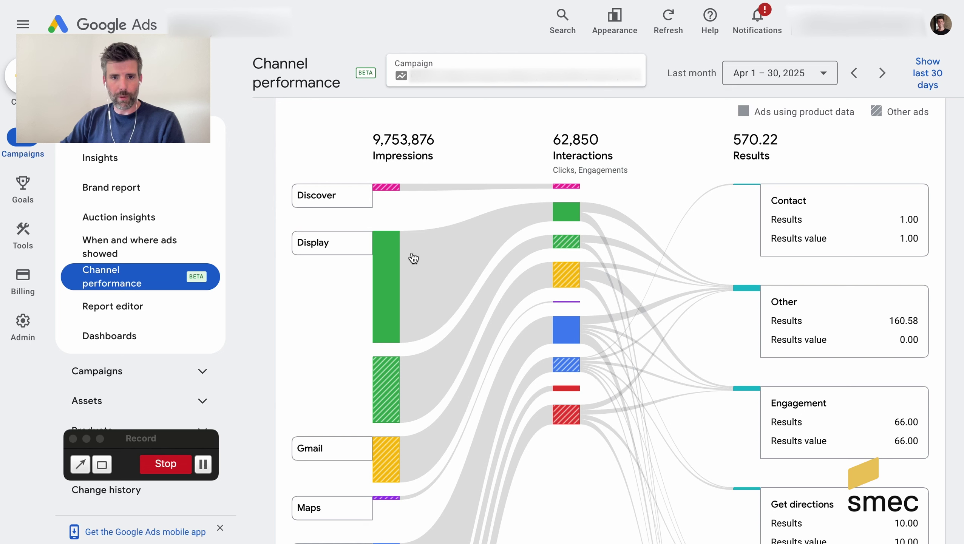
{"action": "mouse_move", "coordinate": [392, 189]}
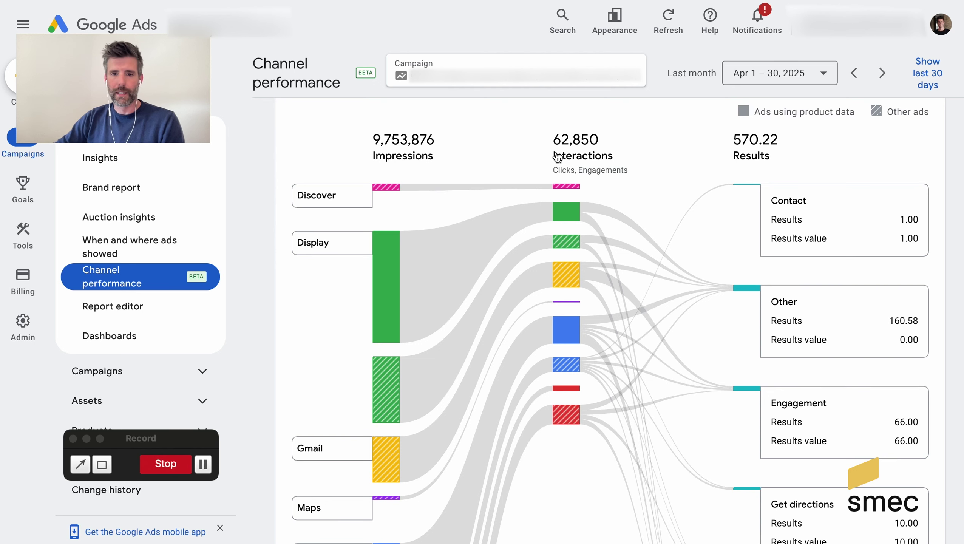
{"action": "scroll", "coordinate": [522, 155], "scroll_direction": "down", "scroll_amount": 1}
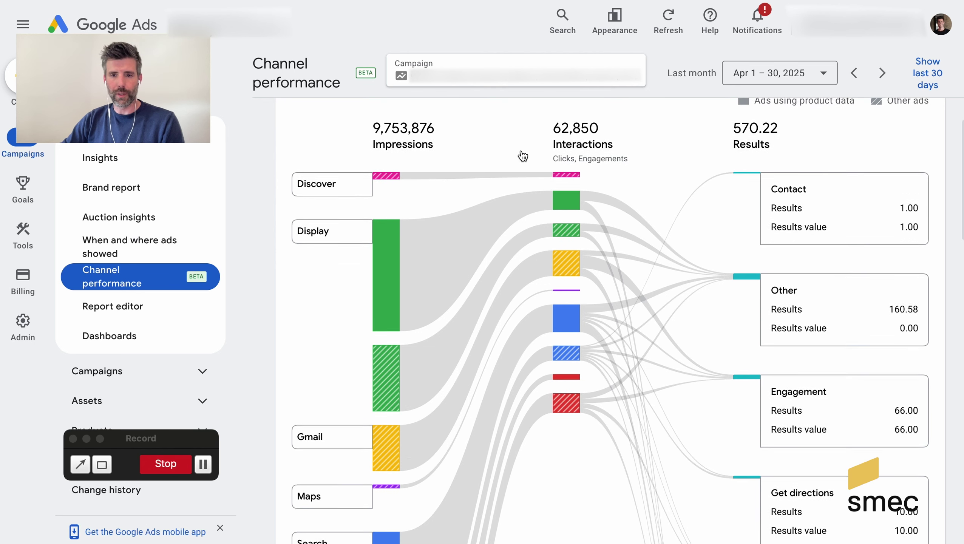
{"action": "scroll", "coordinate": [304, 326], "scroll_direction": "down", "scroll_amount": 2}
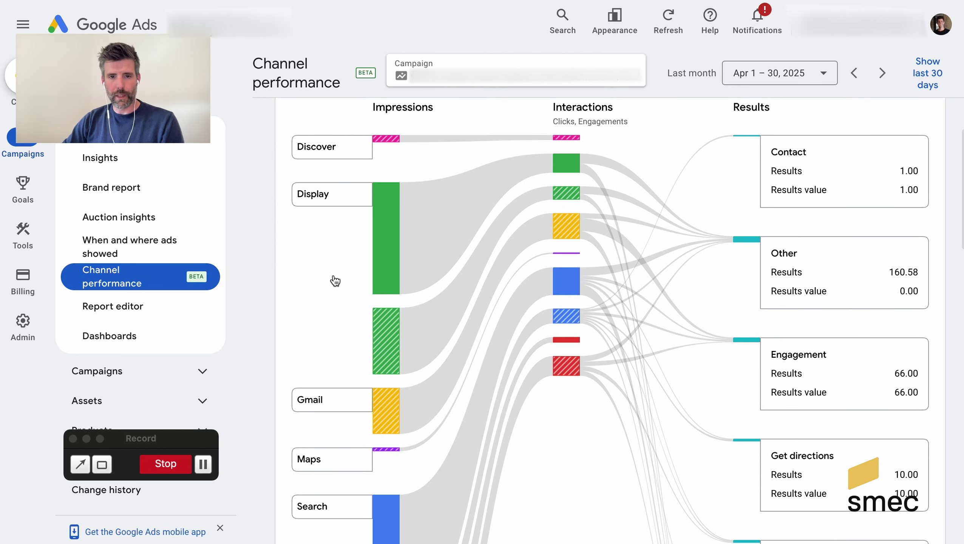
{"action": "mouse_move", "coordinate": [376, 266]}
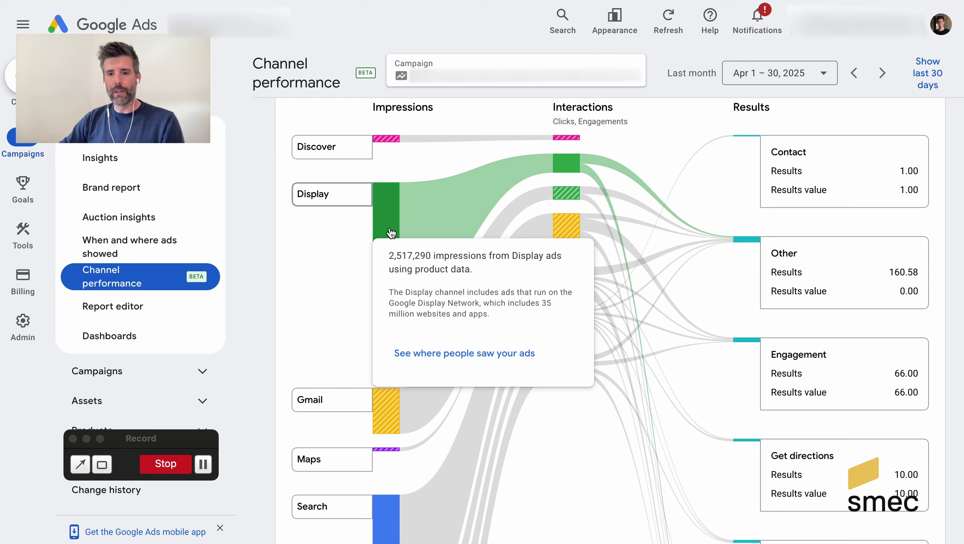
{"action": "mouse_move", "coordinate": [394, 243]}
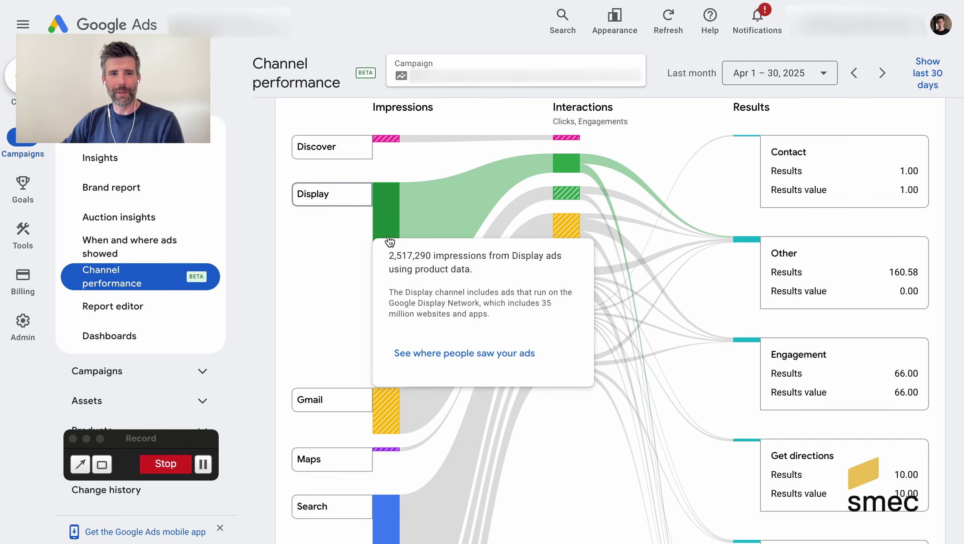
{"action": "scroll", "coordinate": [390, 241], "scroll_direction": "down", "scroll_amount": 5}
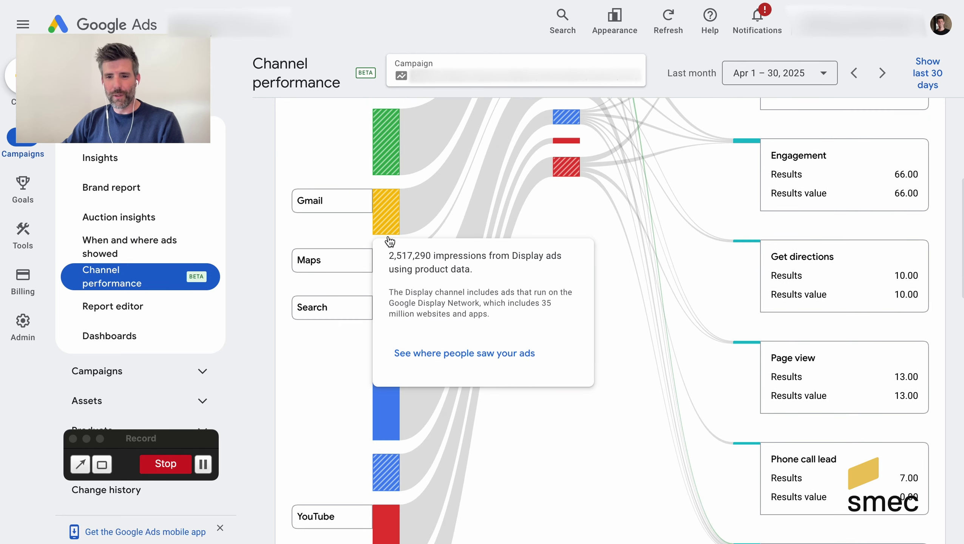
{"action": "scroll", "coordinate": [390, 241], "scroll_direction": "down", "scroll_amount": 2}
{"action": "scroll", "coordinate": [390, 242], "scroll_direction": "up", "scroll_amount": 3}
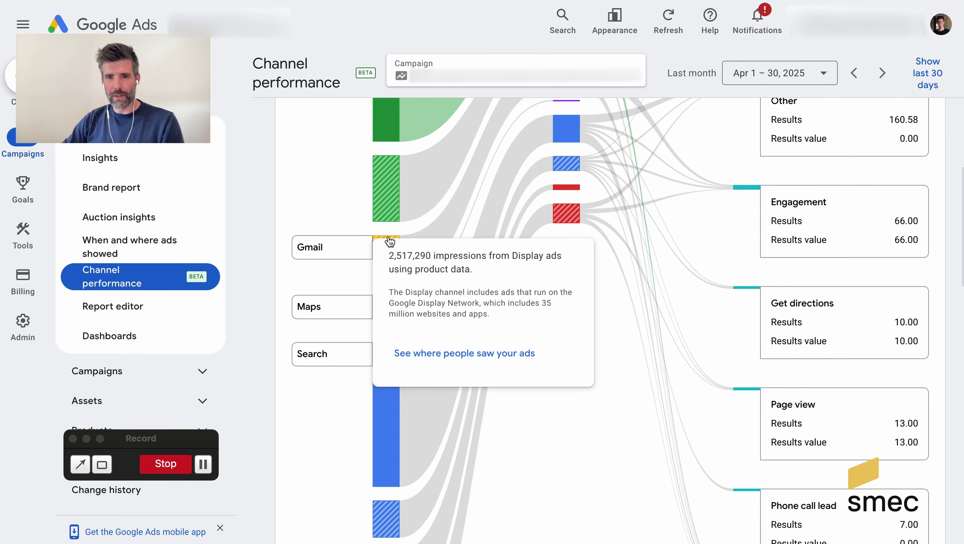
{"action": "scroll", "coordinate": [390, 241], "scroll_direction": "up", "scroll_amount": 4}
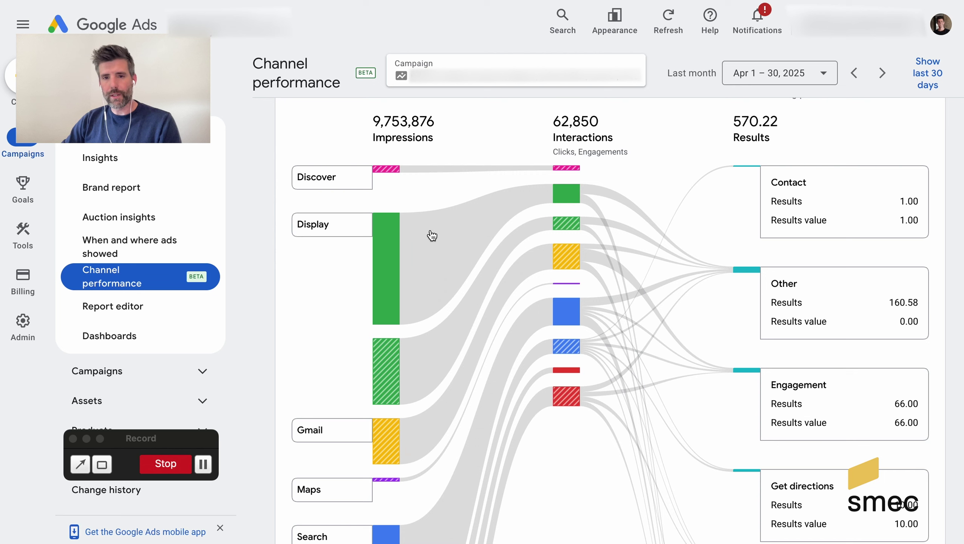
Examine the interactions from Display ads using product data and trace the flows into the Purchase and Engagement results.
{"action": "mouse_move", "coordinate": [572, 199]}
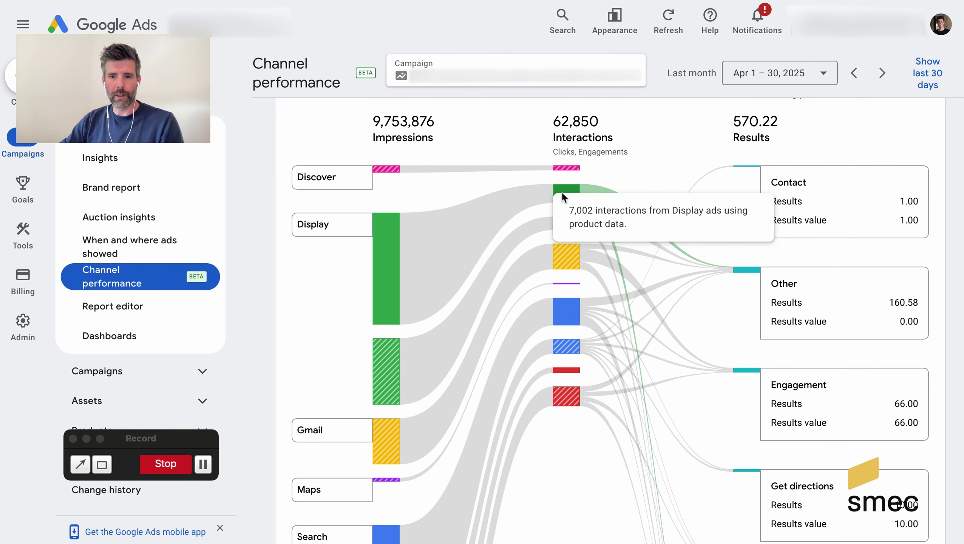
{"action": "scroll", "coordinate": [693, 202], "scroll_direction": "down", "scroll_amount": 1}
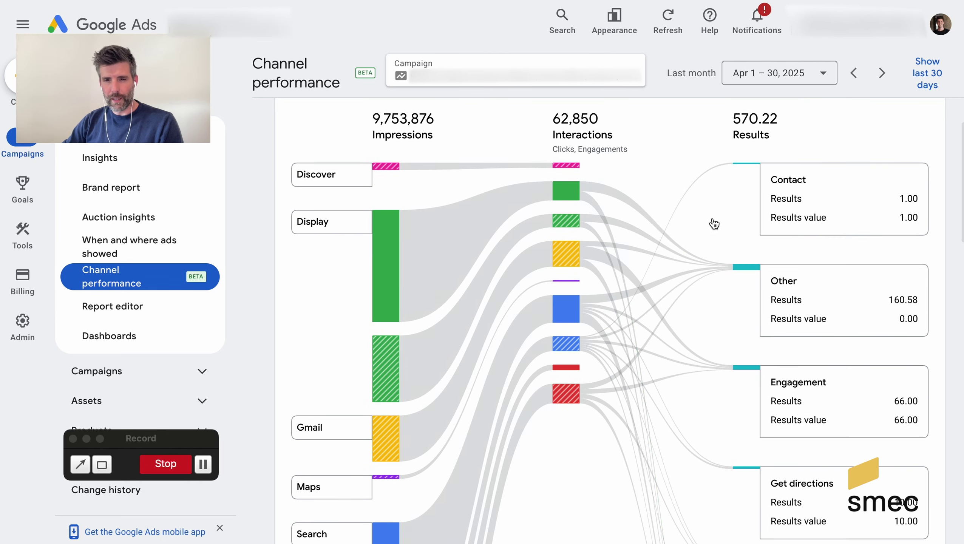
{"action": "scroll", "coordinate": [739, 386], "scroll_direction": "down", "scroll_amount": 5}
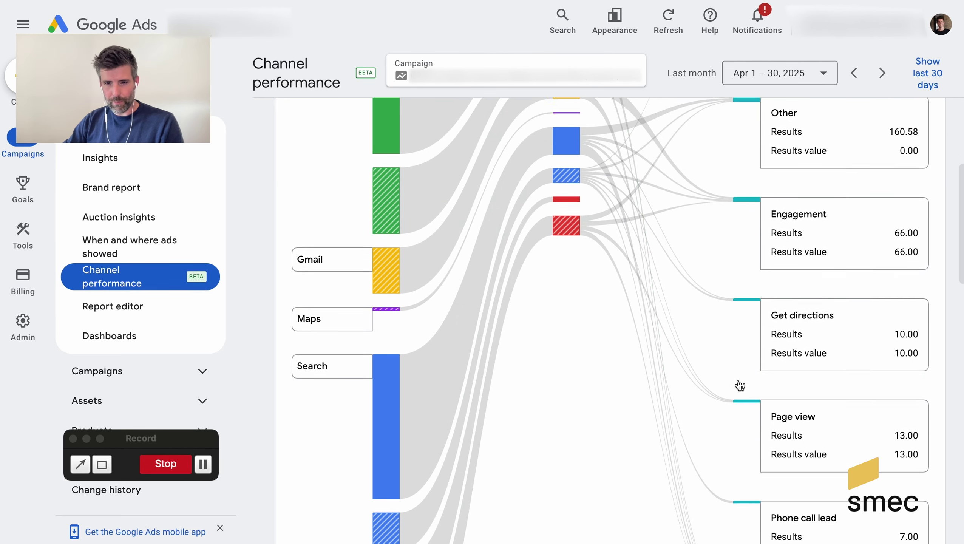
{"action": "scroll", "coordinate": [739, 386], "scroll_direction": "down", "scroll_amount": 6}
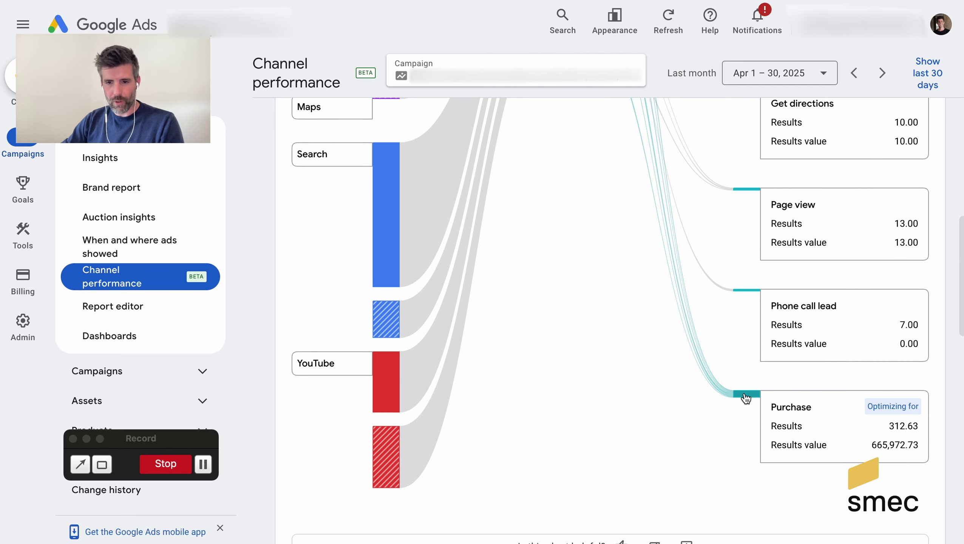
{"action": "scroll", "coordinate": [746, 398], "scroll_direction": "up", "scroll_amount": 5}
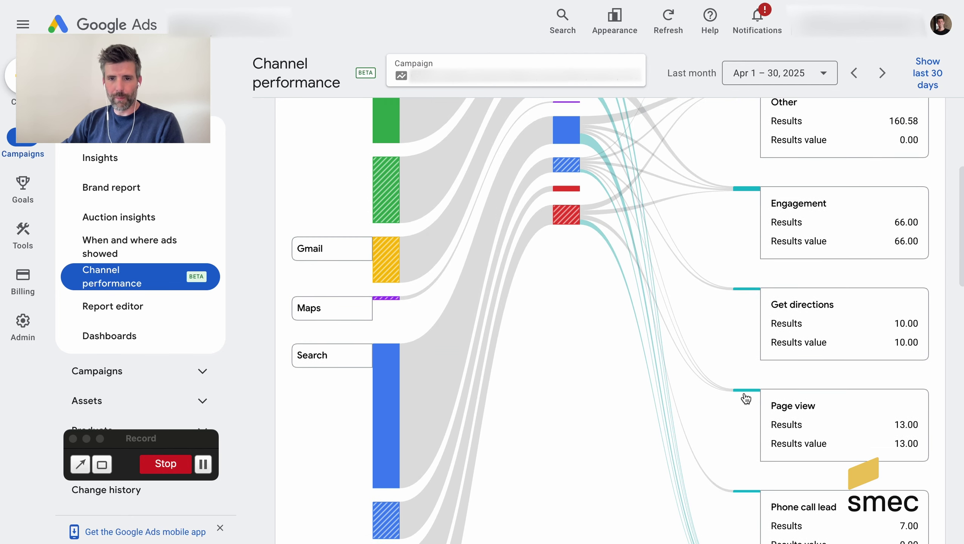
{"action": "scroll", "coordinate": [745, 398], "scroll_direction": "up", "scroll_amount": 4}
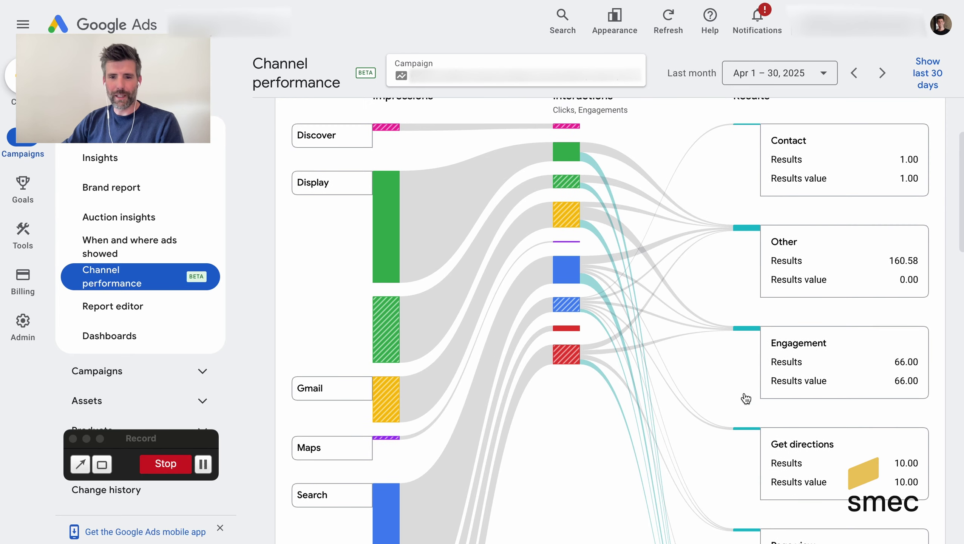
{"action": "scroll", "coordinate": [746, 398], "scroll_direction": "up", "scroll_amount": 1}
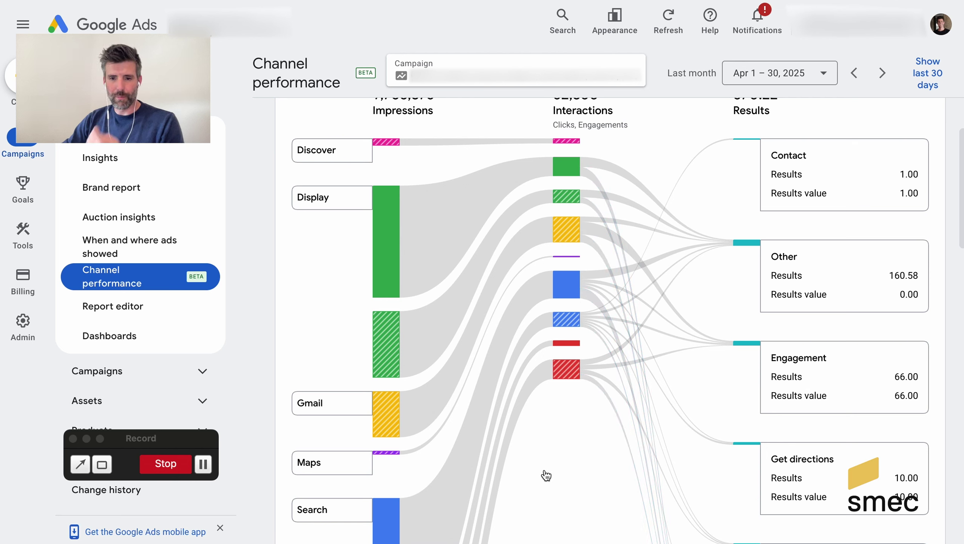
{"action": "scroll", "coordinate": [804, 382], "scroll_direction": "up", "scroll_amount": 1}
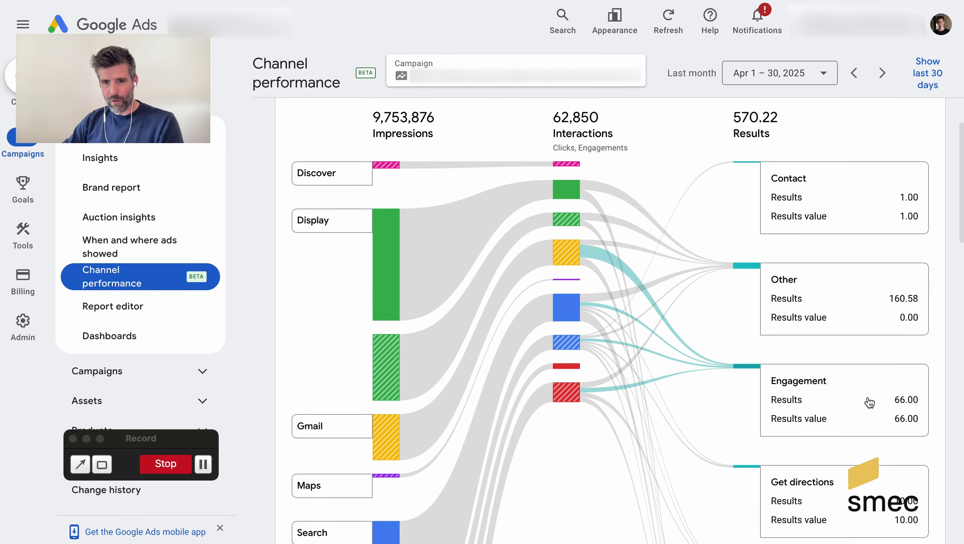
{"action": "scroll", "coordinate": [837, 404], "scroll_direction": "up", "scroll_amount": 4}
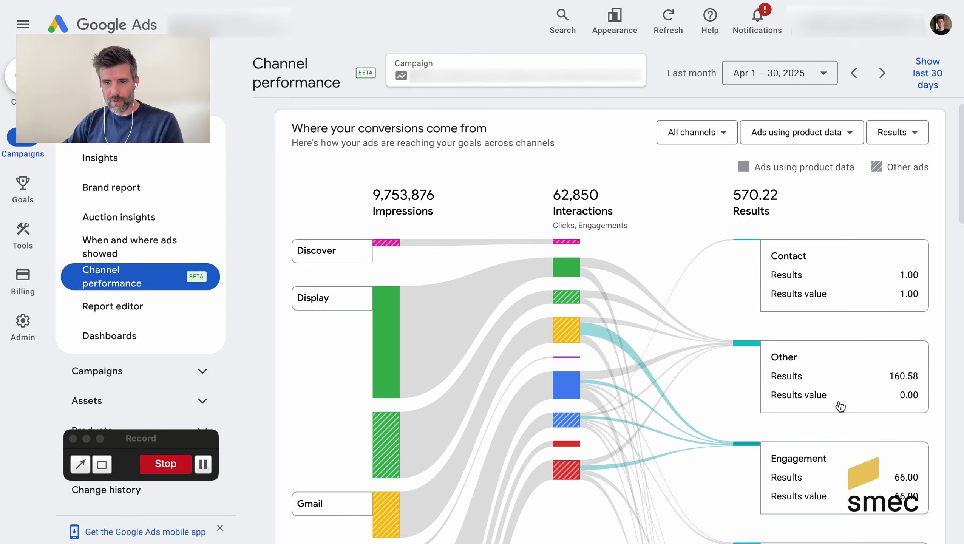
Examine the flow chart's impressions for Search and YouTube, including the details for Search ads using product data.
{"action": "scroll", "coordinate": [839, 405], "scroll_direction": "up", "scroll_amount": 2}
{"action": "scroll", "coordinate": [734, 428], "scroll_direction": "down", "scroll_amount": 7}
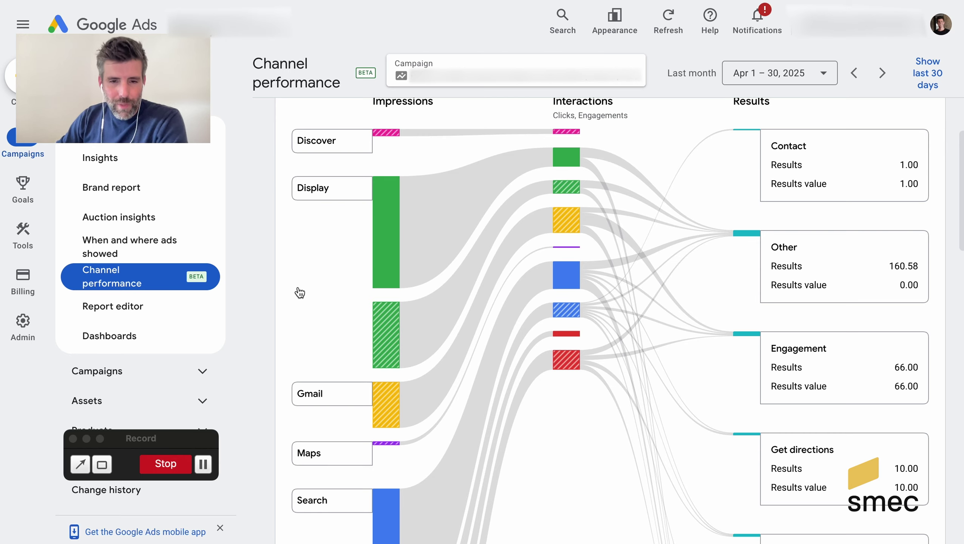
{"action": "scroll", "coordinate": [299, 292], "scroll_direction": "down", "scroll_amount": 2}
{"action": "scroll", "coordinate": [300, 292], "scroll_direction": "down", "scroll_amount": 12}
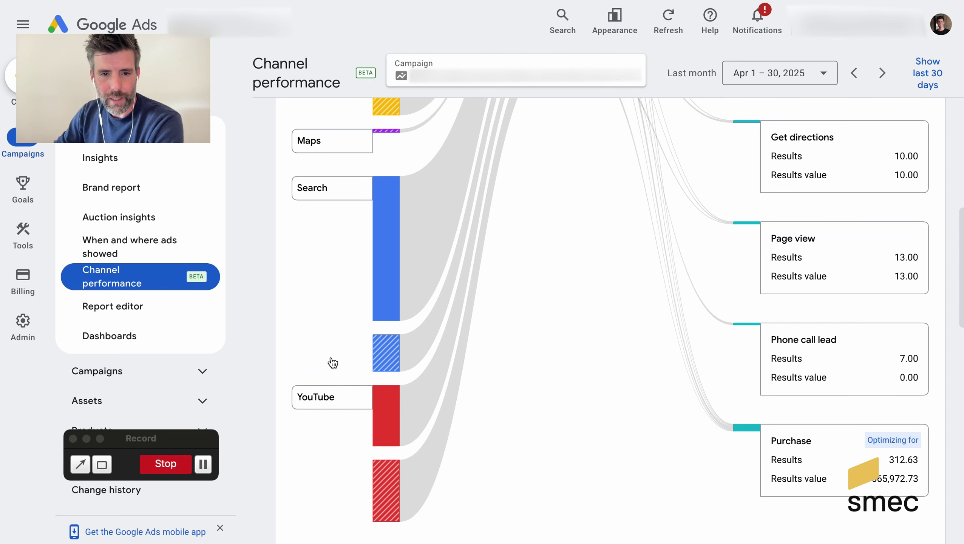
{"action": "mouse_move", "coordinate": [385, 273]}
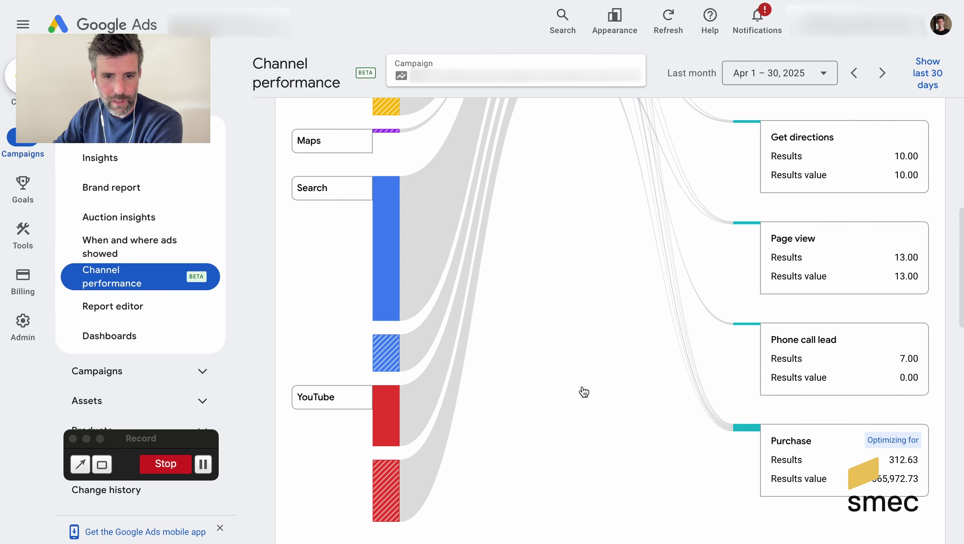
{"action": "mouse_move", "coordinate": [391, 414]}
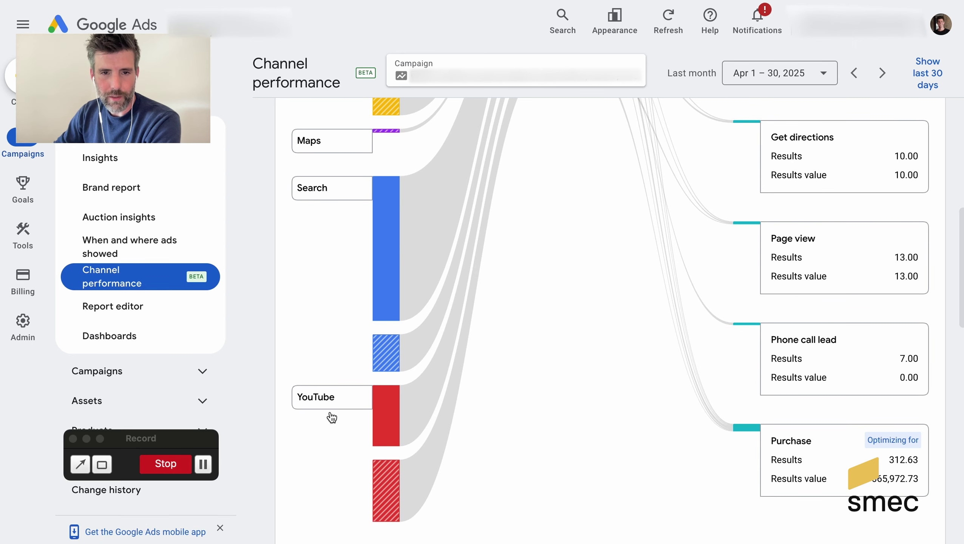
{"action": "scroll", "coordinate": [317, 306], "scroll_direction": "down", "scroll_amount": 1}
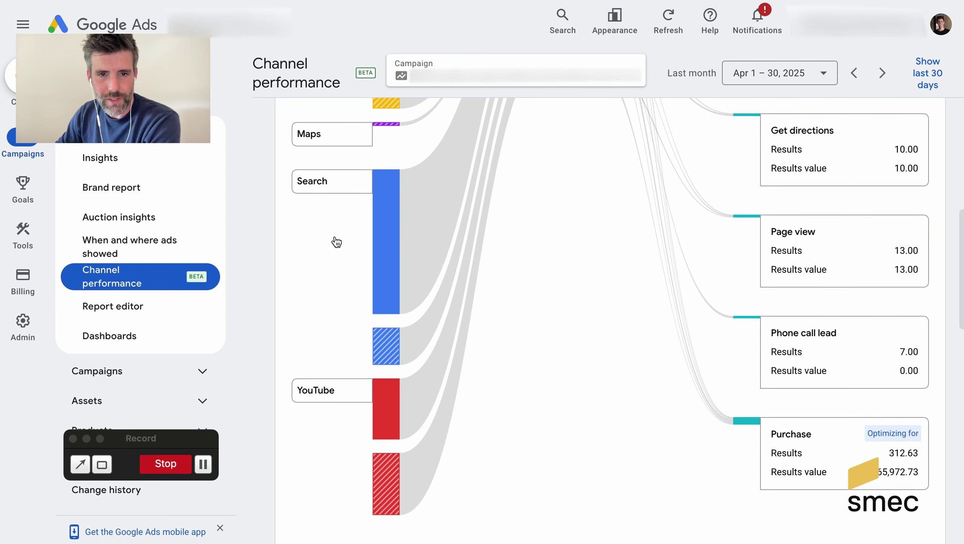
{"action": "mouse_move", "coordinate": [384, 225]}
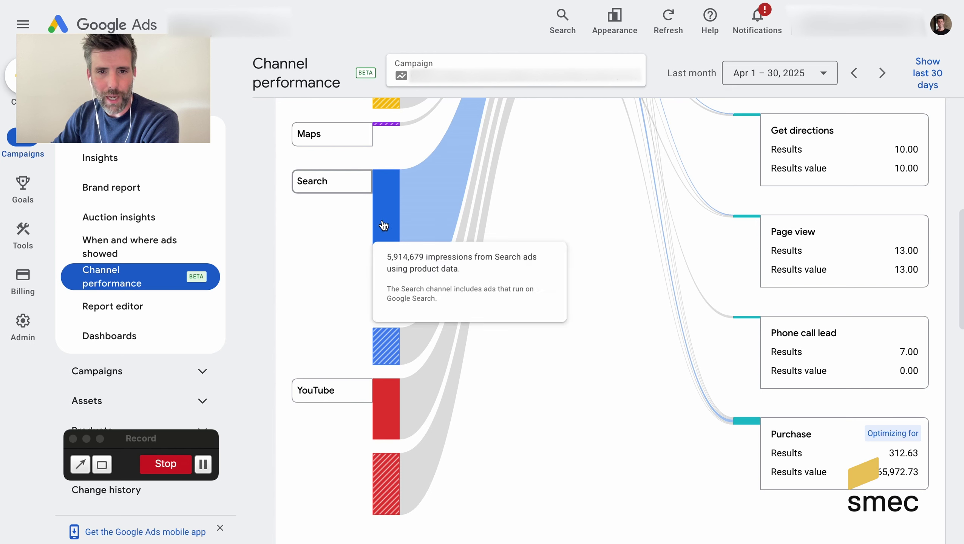
{"action": "scroll", "coordinate": [392, 221], "scroll_direction": "down", "scroll_amount": 1}
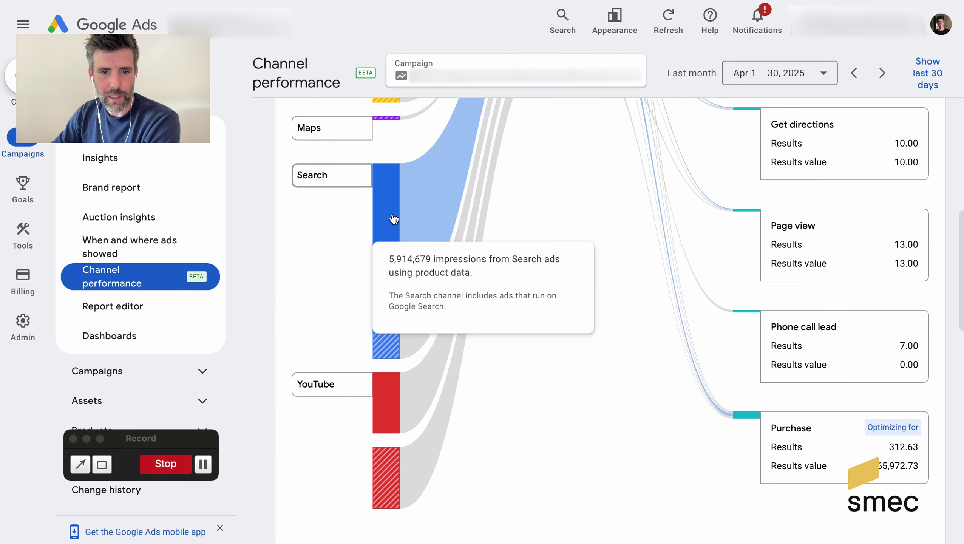
{"action": "scroll", "coordinate": [394, 219], "scroll_direction": "down", "scroll_amount": 1}
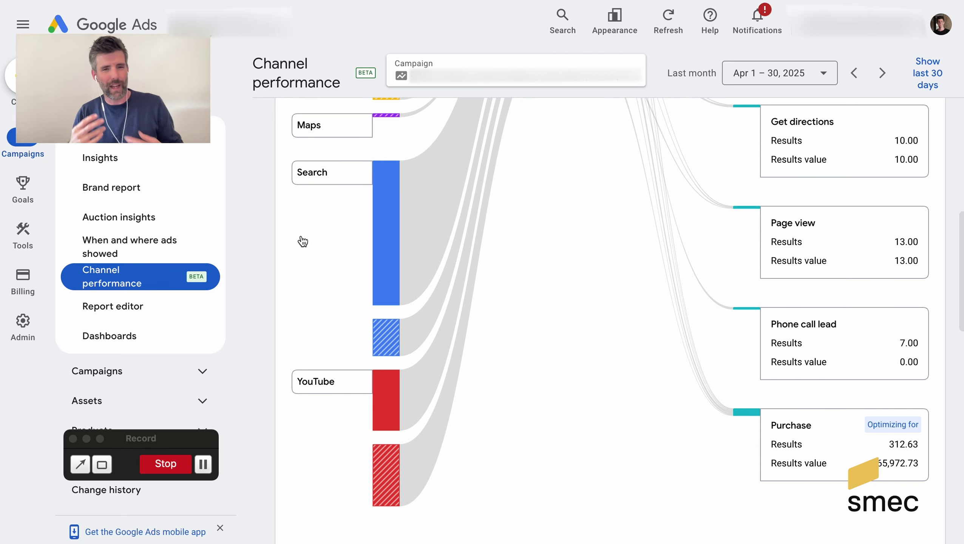
Examine the interactions from other YouTube ads, the flow into the Contact goal, and the impressions of each channel.
{"action": "scroll", "coordinate": [302, 241], "scroll_direction": "up", "scroll_amount": 5}
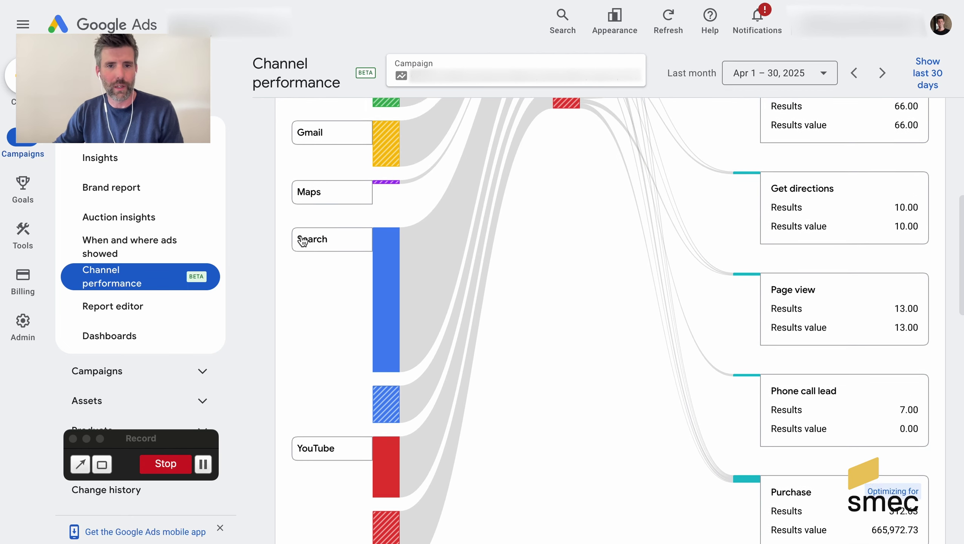
{"action": "scroll", "coordinate": [288, 216], "scroll_direction": "up", "scroll_amount": 2}
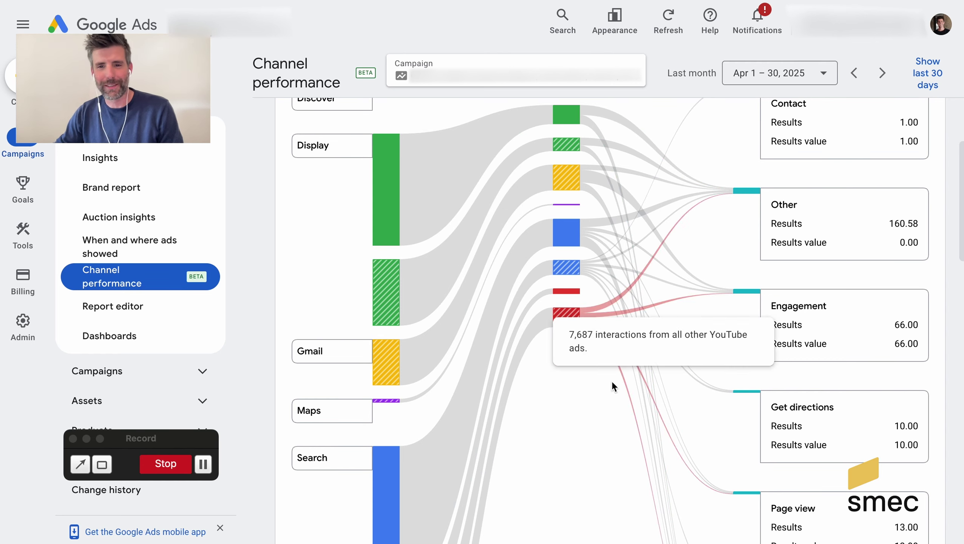
{"action": "scroll", "coordinate": [591, 388], "scroll_direction": "up", "scroll_amount": 1}
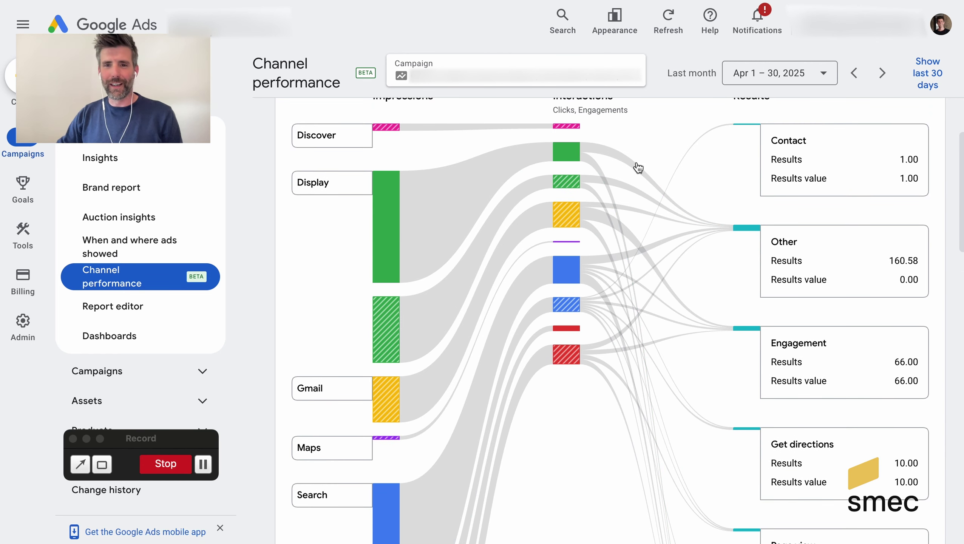
{"action": "scroll", "coordinate": [655, 151], "scroll_direction": "up", "scroll_amount": 2}
{"action": "scroll", "coordinate": [655, 150], "scroll_direction": "down", "scroll_amount": 1}
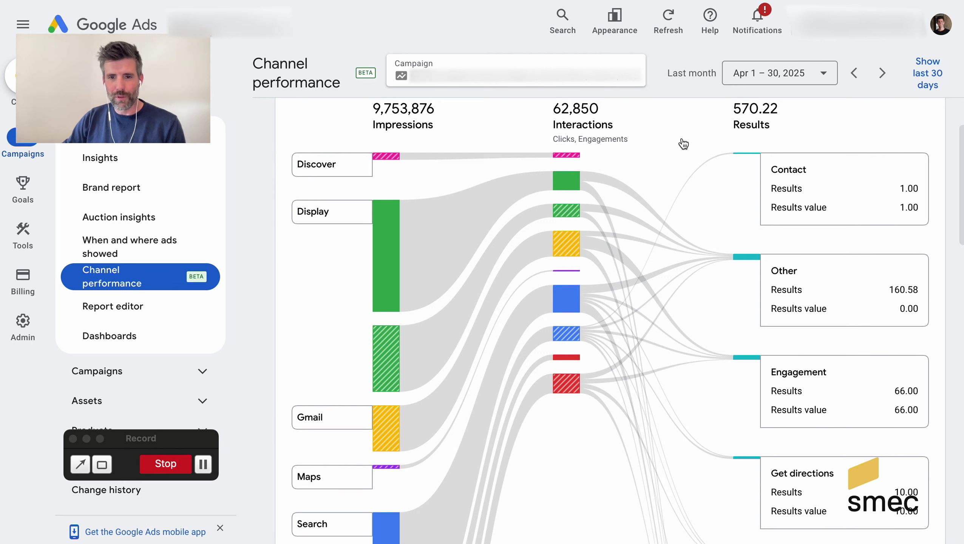
{"action": "scroll", "coordinate": [683, 157], "scroll_direction": "down", "scroll_amount": 1}
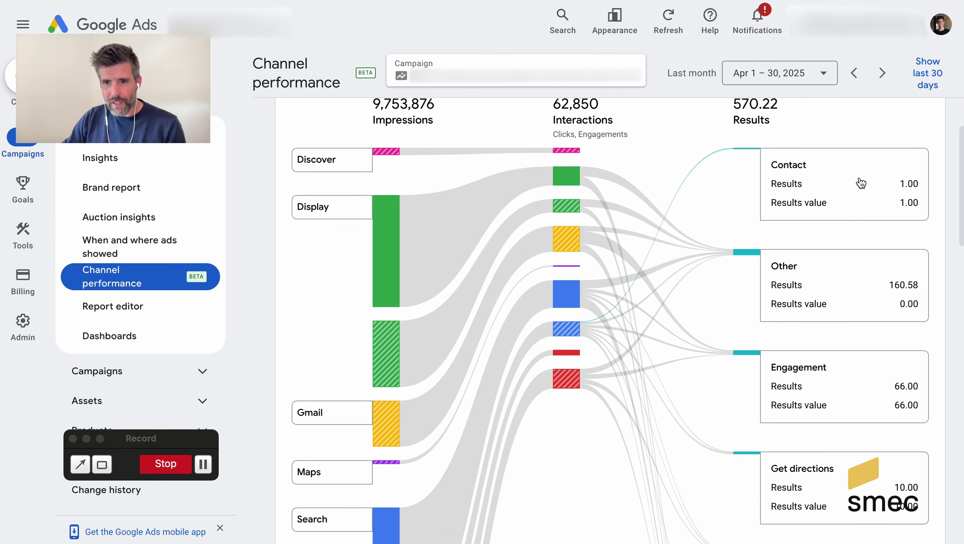
{"action": "scroll", "coordinate": [725, 209], "scroll_direction": "down", "scroll_amount": 5}
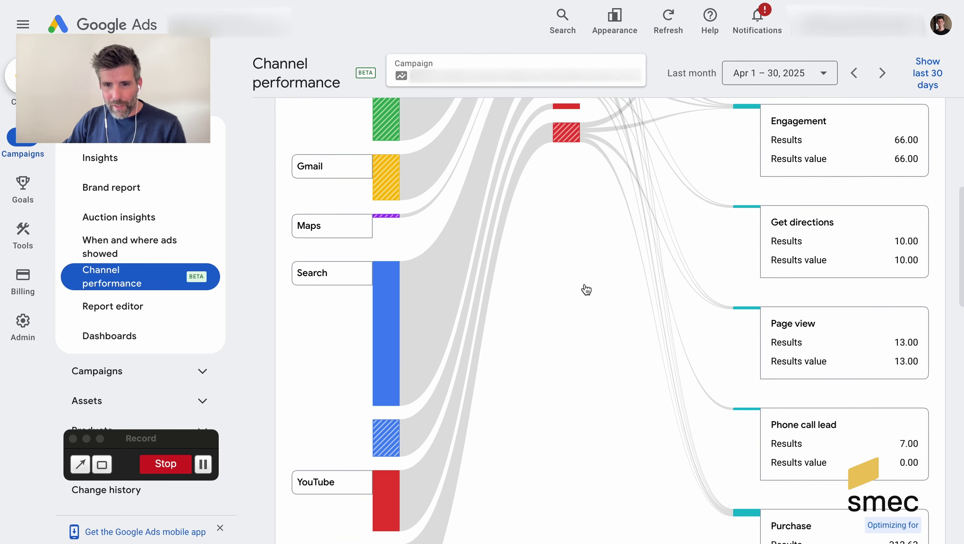
{"action": "scroll", "coordinate": [652, 220], "scroll_direction": "up", "scroll_amount": 3}
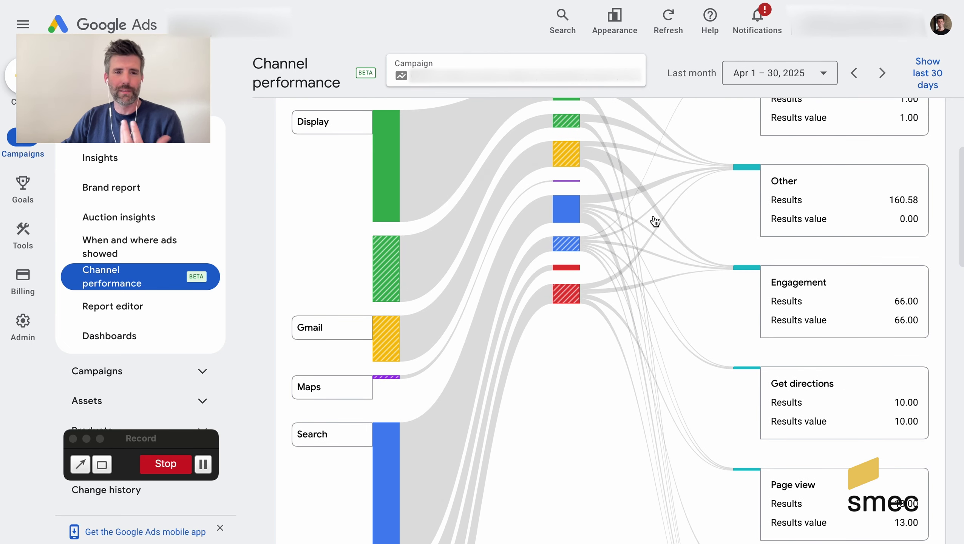
{"action": "scroll", "coordinate": [656, 217], "scroll_direction": "up", "scroll_amount": 2}
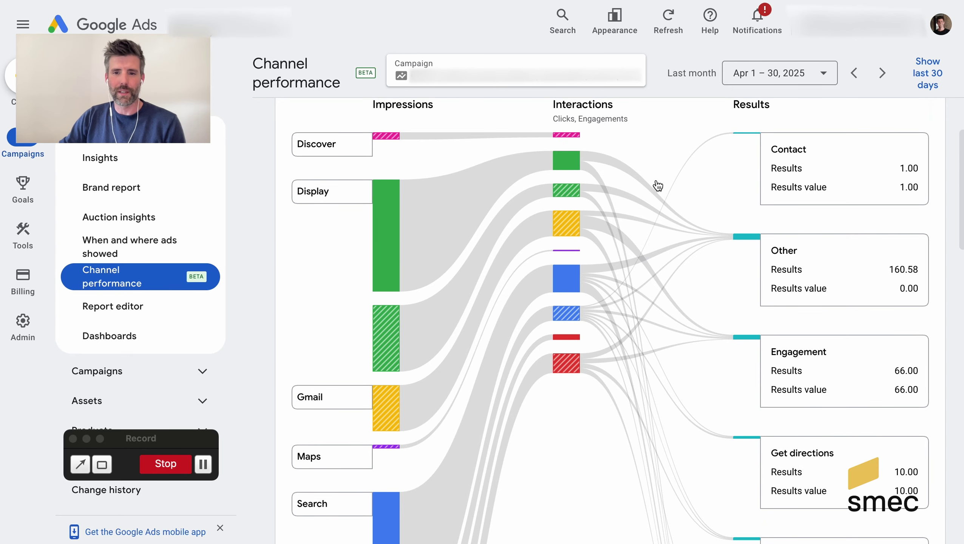
{"action": "scroll", "coordinate": [663, 214], "scroll_direction": "up", "scroll_amount": 2}
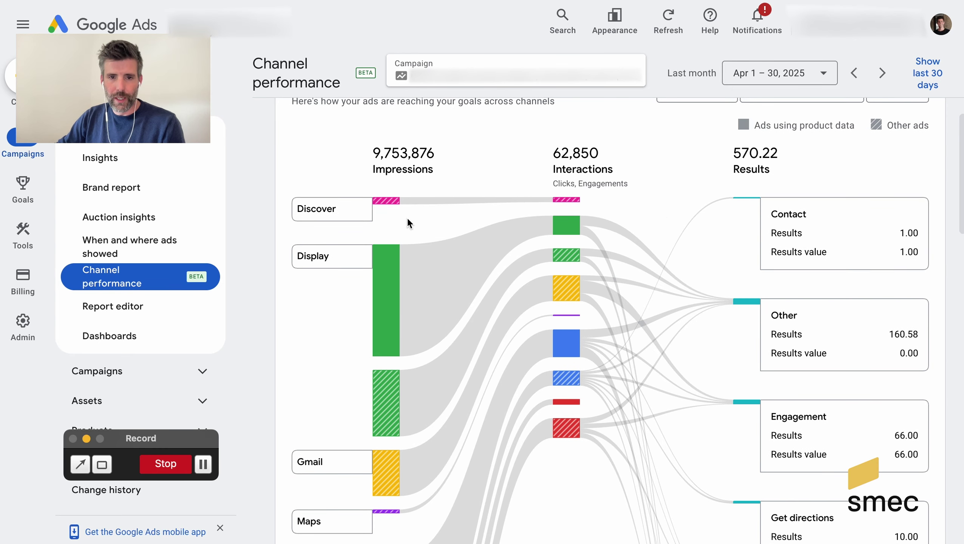
{"action": "scroll", "coordinate": [315, 290], "scroll_direction": "down", "scroll_amount": 3}
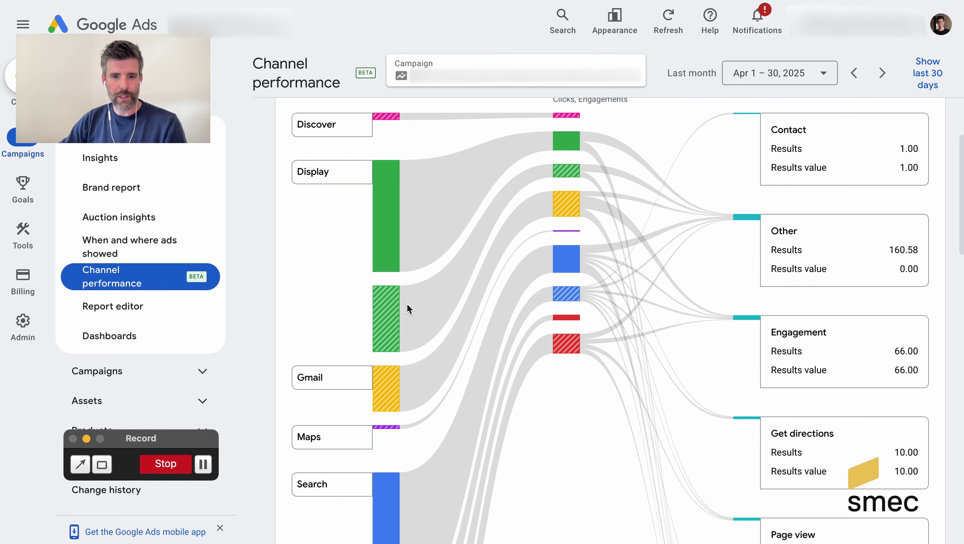
{"action": "scroll", "coordinate": [362, 252], "scroll_direction": "down", "scroll_amount": 7}
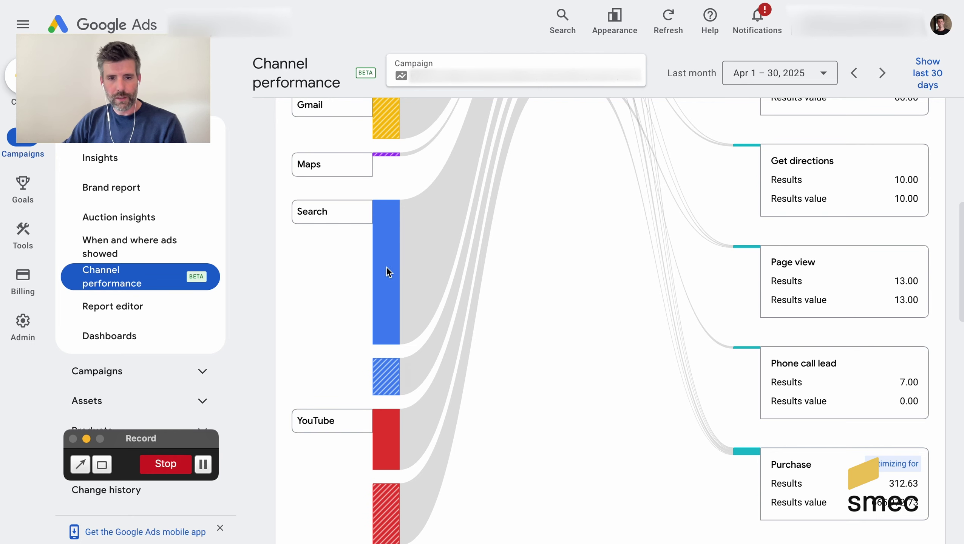
{"action": "scroll", "coordinate": [334, 300], "scroll_direction": "down", "scroll_amount": 2}
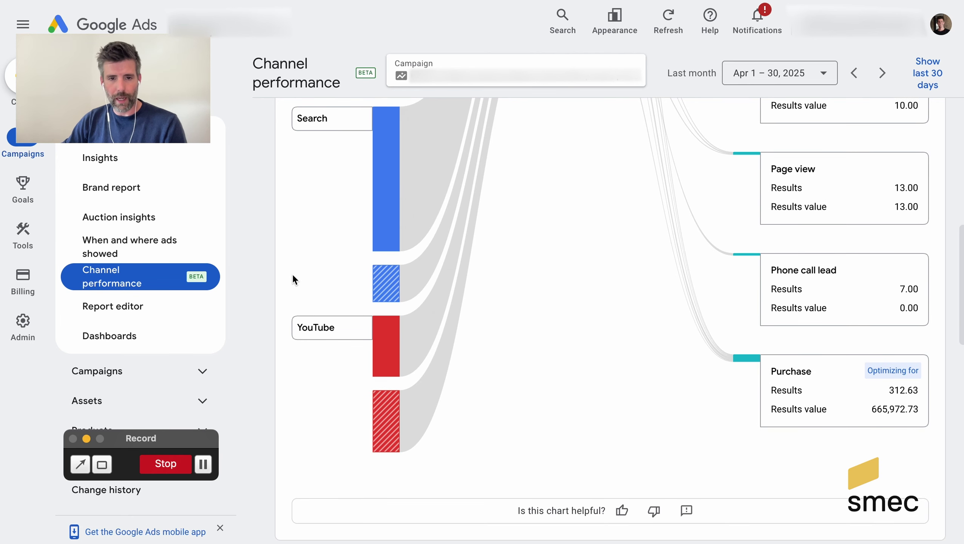
Filter the conversion flow chart to the YouTube channel and examine its impressions, interactions and results.
{"action": "scroll", "coordinate": [330, 243], "scroll_direction": "up", "scroll_amount": 14}
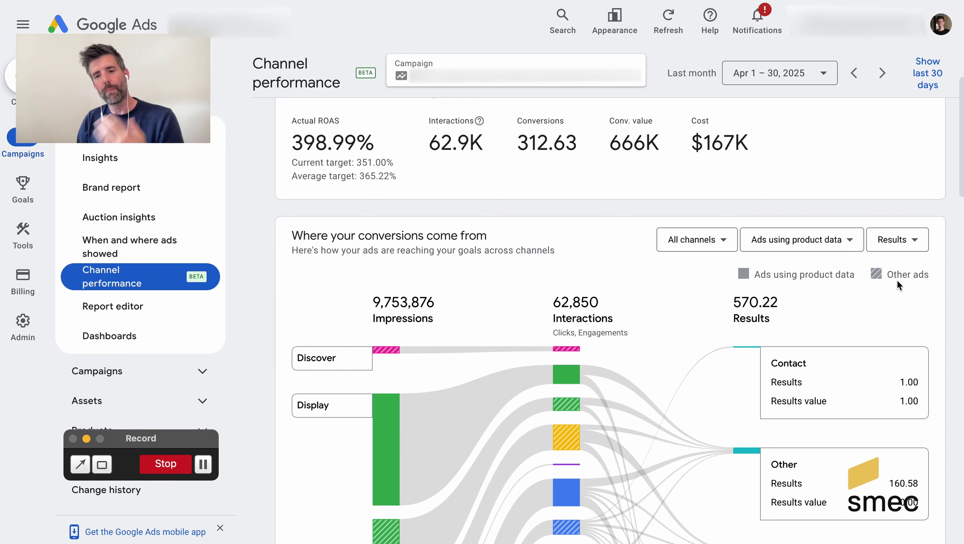
{"action": "left_click", "coordinate": [726, 239]}
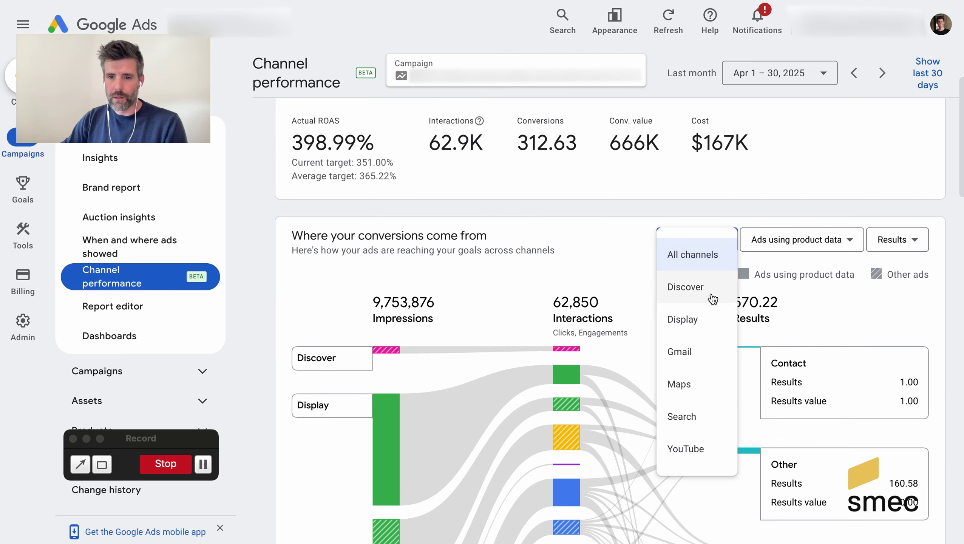
{"action": "left_click", "coordinate": [707, 449]}
{"action": "scroll", "coordinate": [686, 369], "scroll_direction": "down", "scroll_amount": 8}
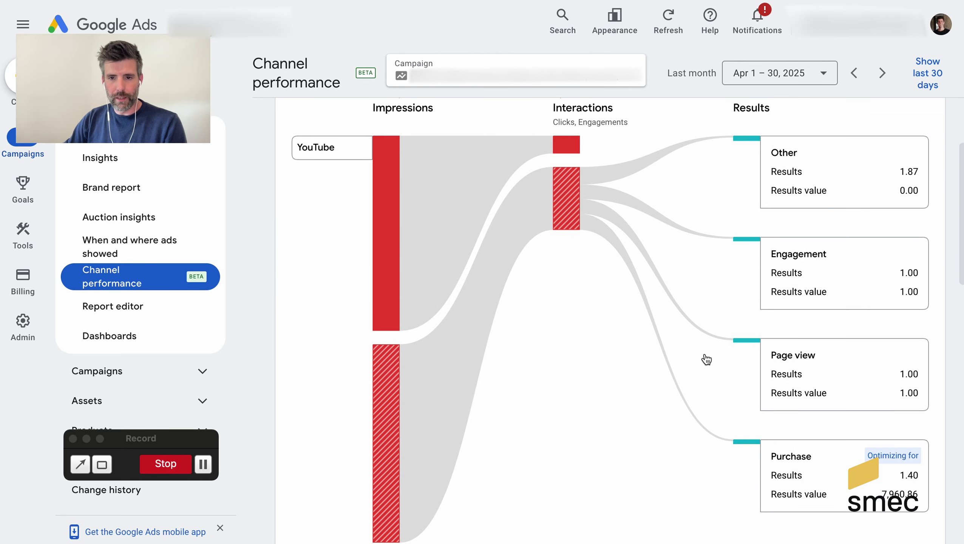
{"action": "scroll", "coordinate": [576, 364], "scroll_direction": "up", "scroll_amount": 3}
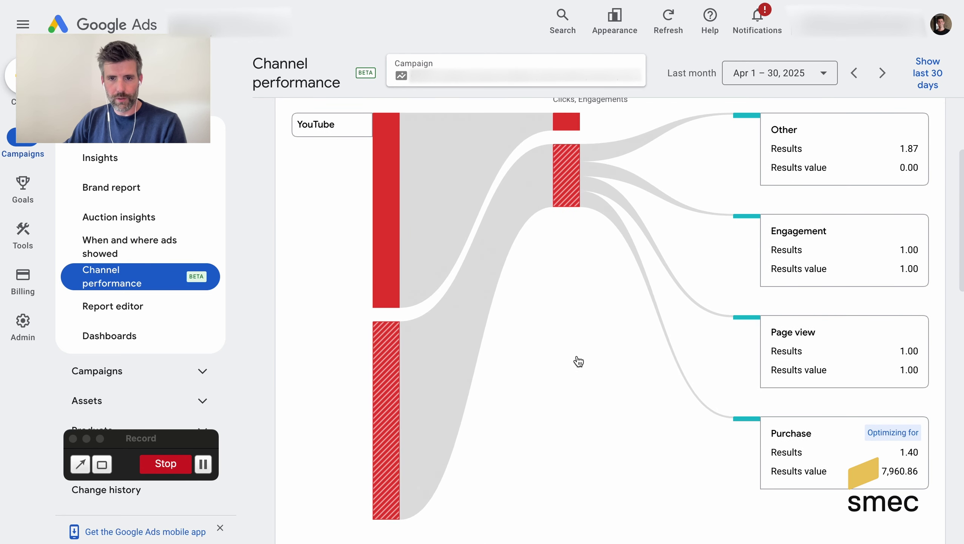
{"action": "scroll", "coordinate": [579, 362], "scroll_direction": "down", "scroll_amount": 3}
{"action": "scroll", "coordinate": [572, 360], "scroll_direction": "up", "scroll_amount": 3}
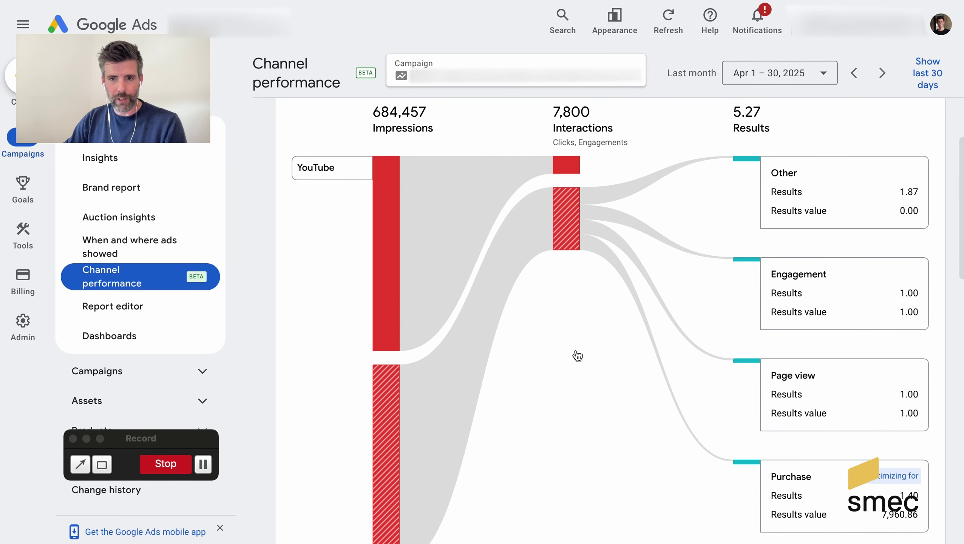
{"action": "scroll", "coordinate": [577, 357], "scroll_direction": "up", "scroll_amount": 1}
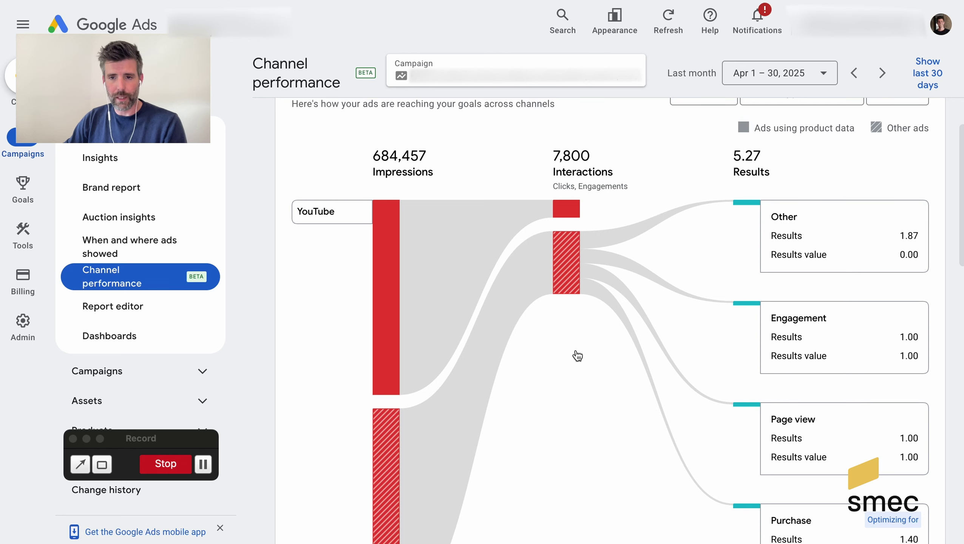
{"action": "scroll", "coordinate": [578, 355], "scroll_direction": "down", "scroll_amount": 1}
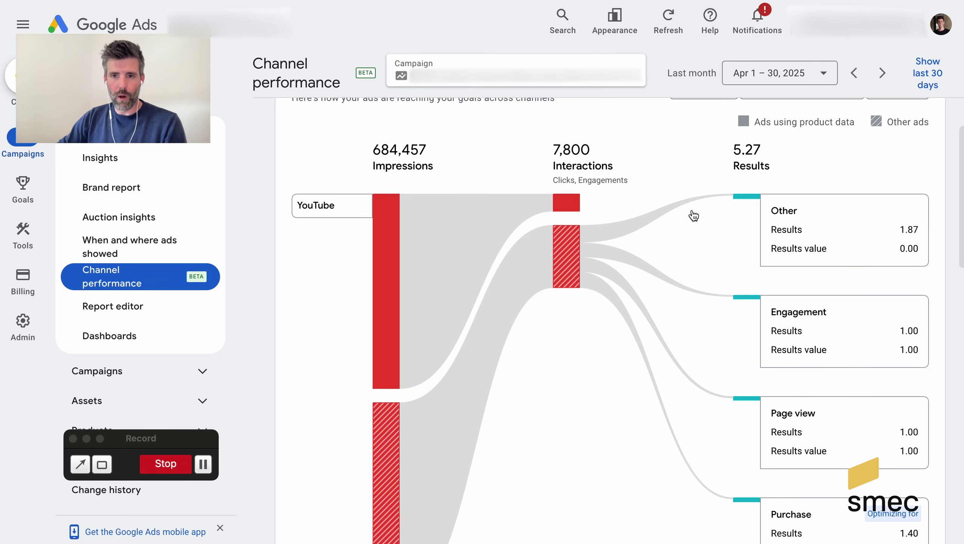
{"action": "scroll", "coordinate": [692, 179], "scroll_direction": "up", "scroll_amount": 1}
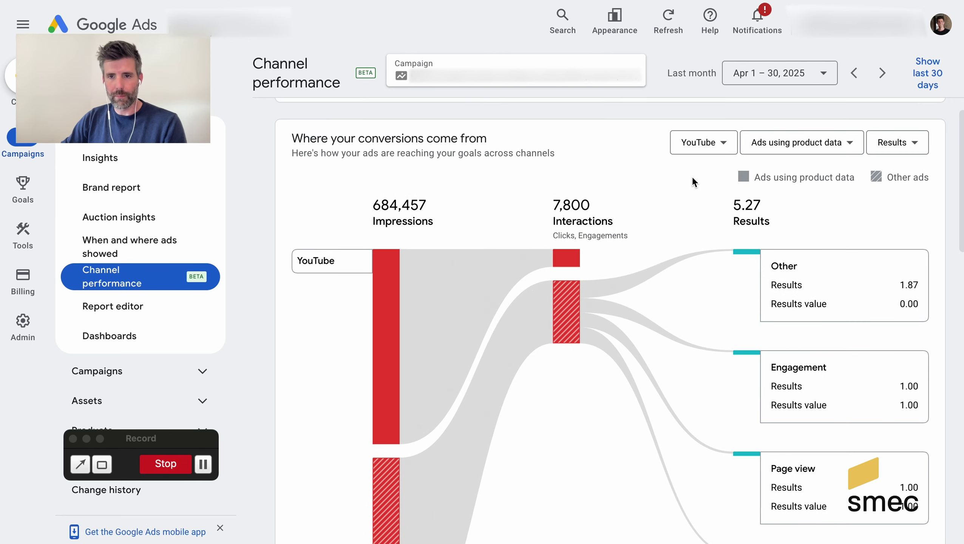
Show all channels in the flow chart again and view it for All ads and for Ads using video.
{"action": "left_click", "coordinate": [722, 144]}
{"action": "left_click", "coordinate": [710, 161]}
{"action": "left_click", "coordinate": [825, 144]}
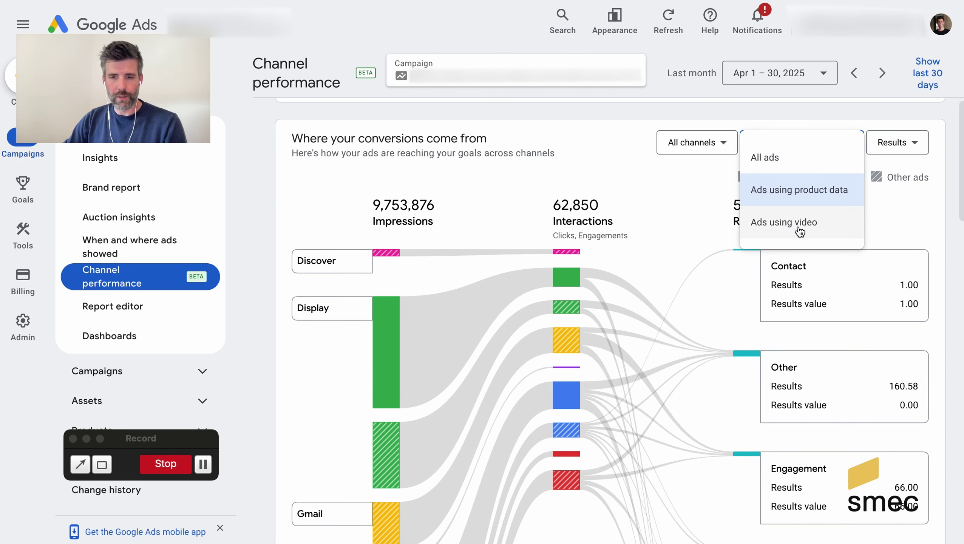
{"action": "left_click", "coordinate": [793, 162]}
{"action": "left_click", "coordinate": [828, 144]}
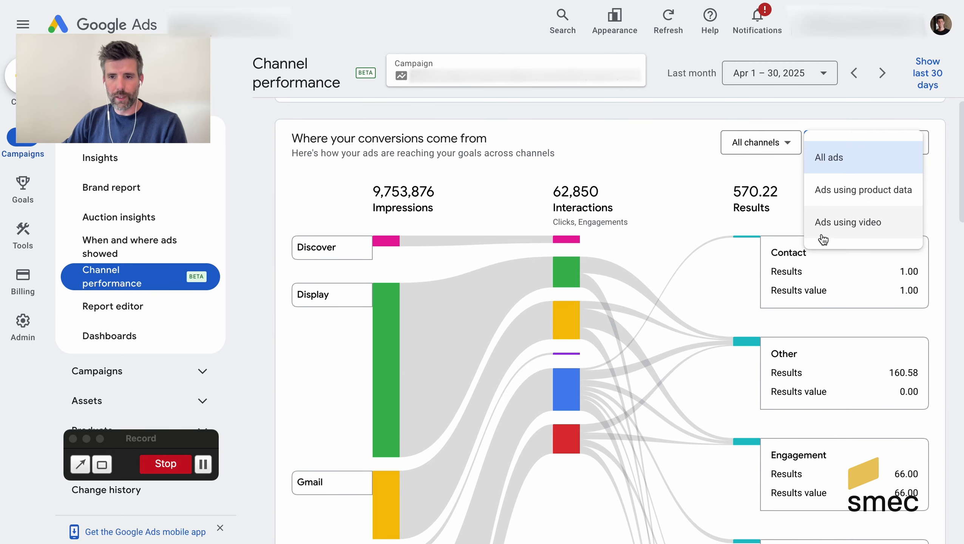
{"action": "left_click", "coordinate": [825, 229]}
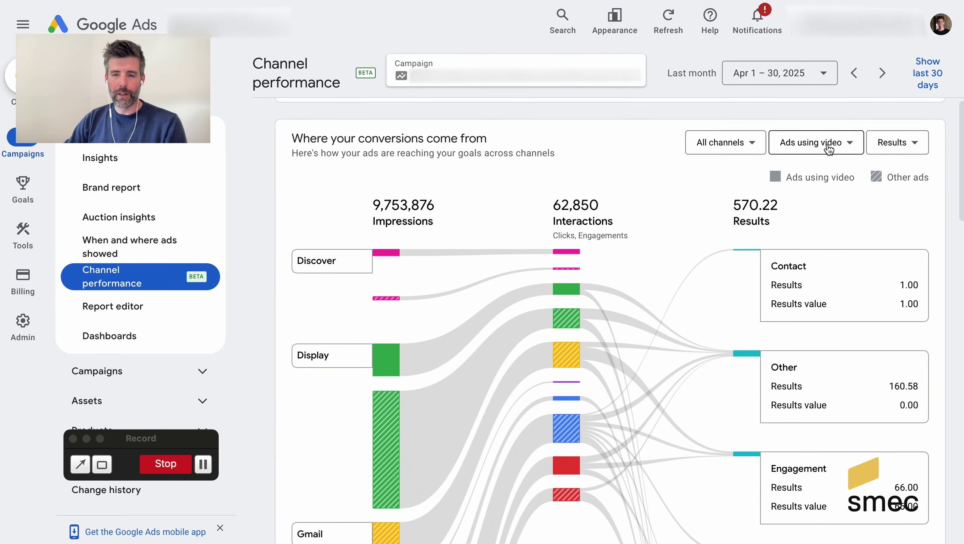
Break the flow chart down by Ads using product data and show Conversions instead of Results.
{"action": "left_click", "coordinate": [829, 149]}
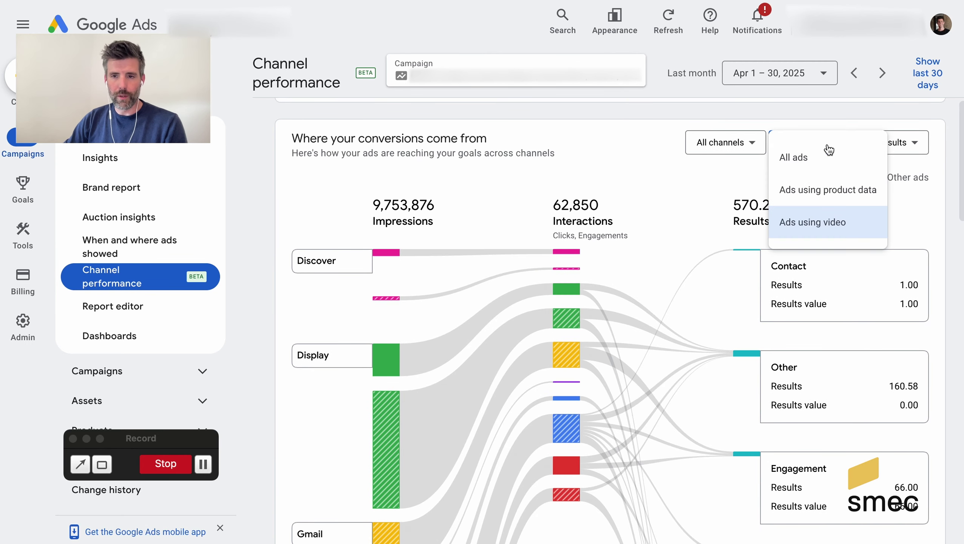
{"action": "left_click", "coordinate": [834, 194]}
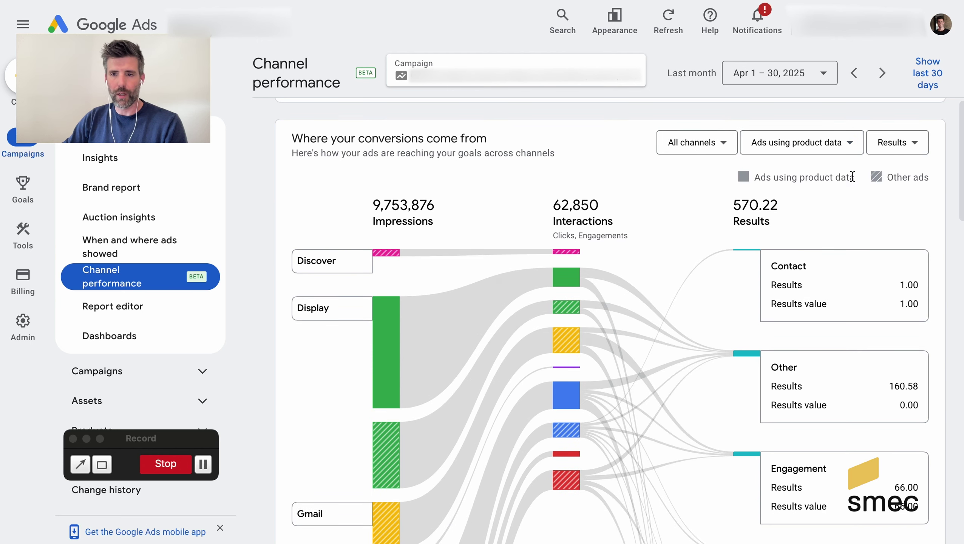
{"action": "left_click", "coordinate": [917, 147]}
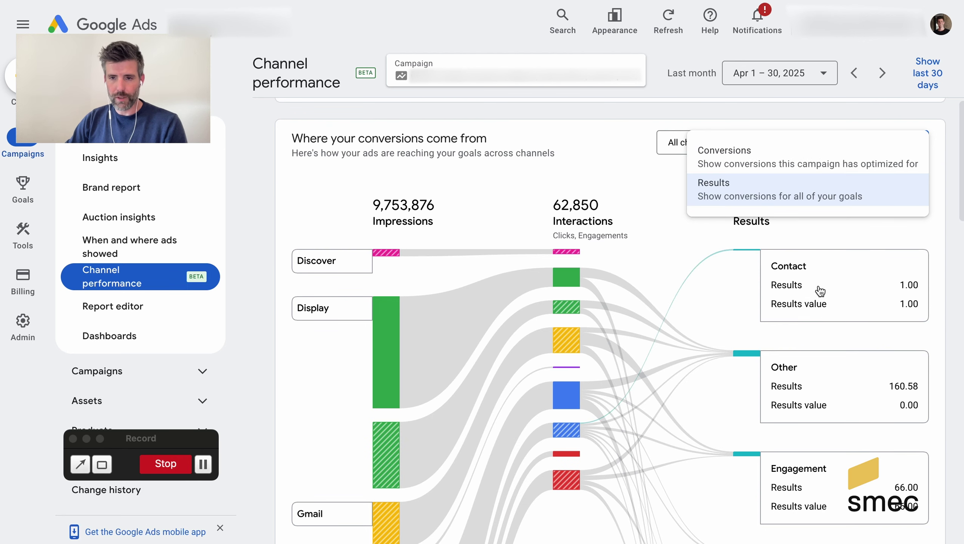
{"action": "left_click", "coordinate": [763, 164]}
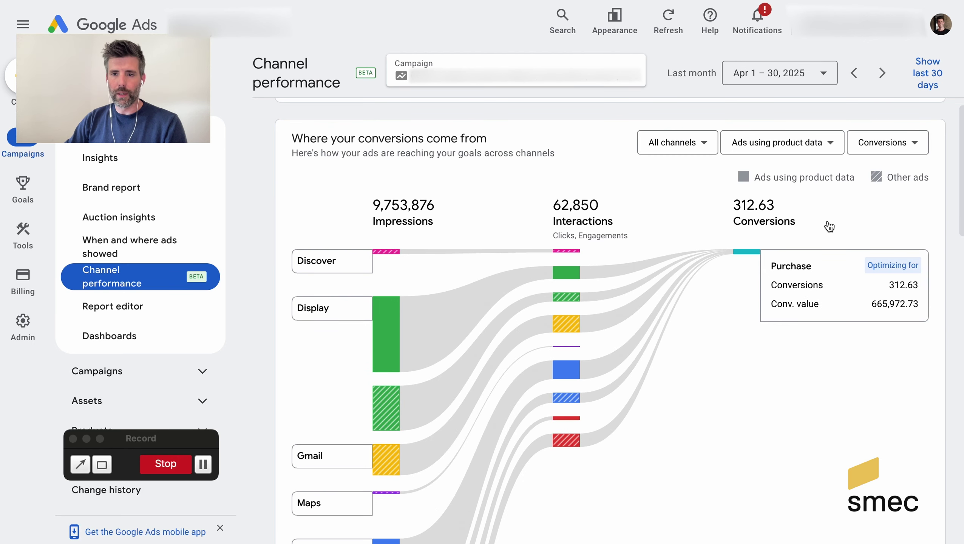
Look over the channels' flow into the Purchase goal and switch the chart's metric from Conversions to Results.
{"action": "scroll", "coordinate": [845, 223], "scroll_direction": "down", "scroll_amount": 3}
{"action": "scroll", "coordinate": [848, 223], "scroll_direction": "down", "scroll_amount": 4}
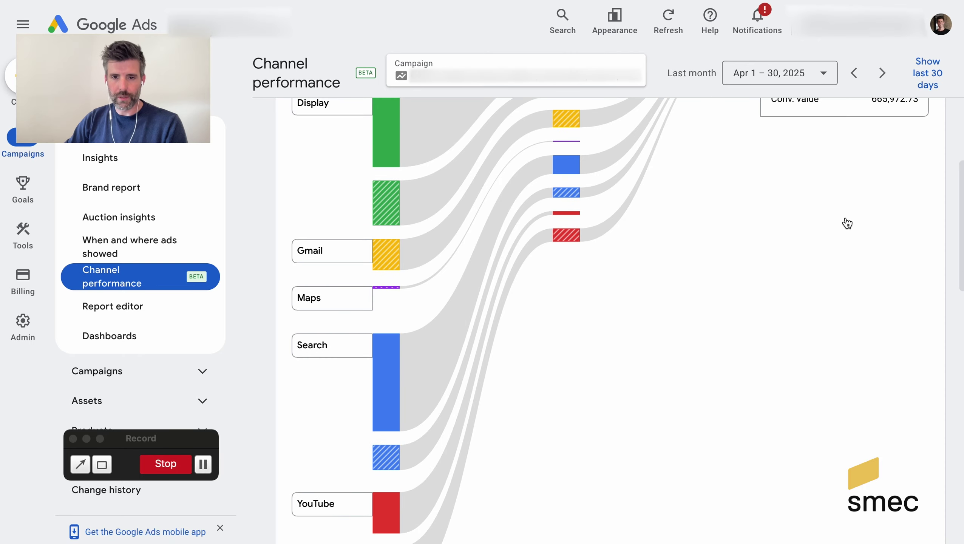
{"action": "scroll", "coordinate": [847, 223], "scroll_direction": "up", "scroll_amount": 5}
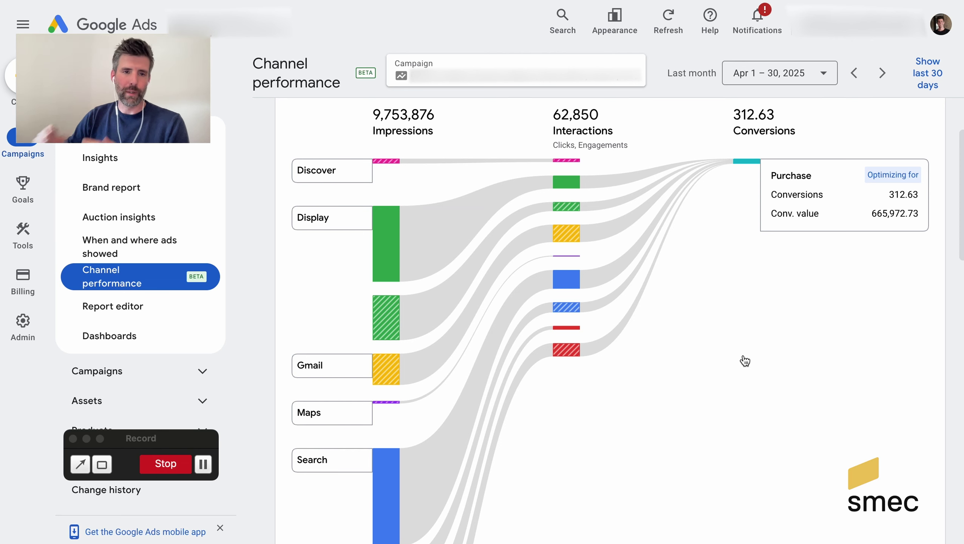
{"action": "scroll", "coordinate": [745, 361], "scroll_direction": "down", "scroll_amount": 6}
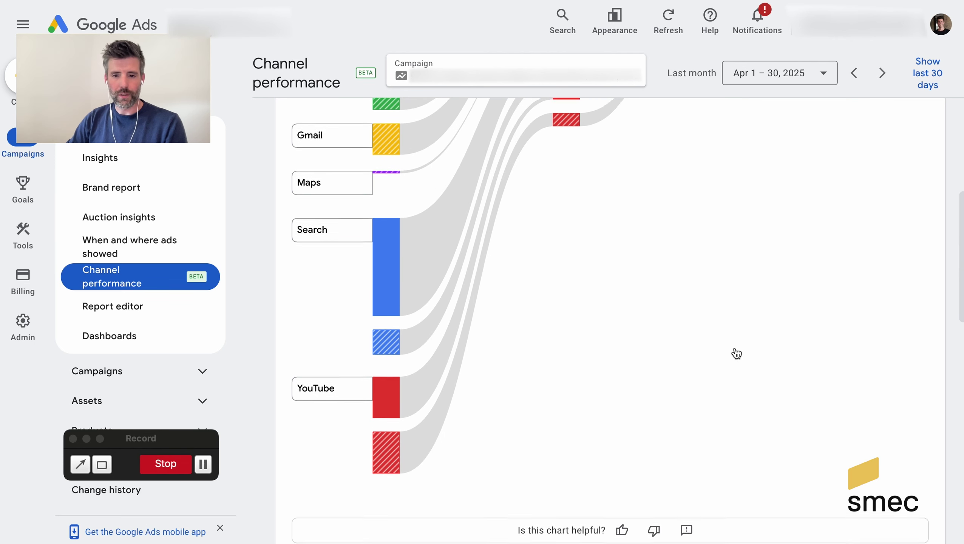
{"action": "scroll", "coordinate": [737, 353], "scroll_direction": "up", "scroll_amount": 8}
{"action": "left_click", "coordinate": [878, 129]}
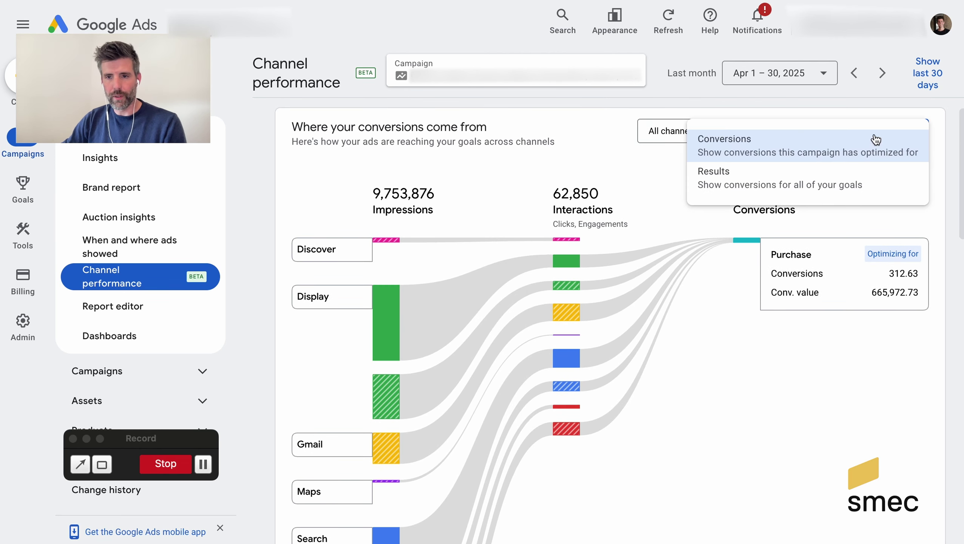
{"action": "left_click", "coordinate": [836, 187]}
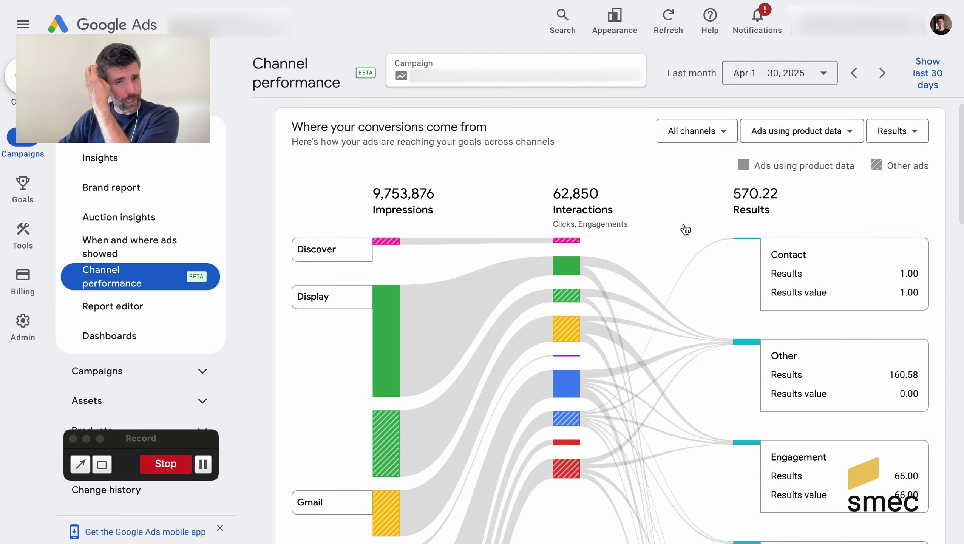
Examine how the channels' interactions flow into each conversion goal, from Contact through Purchase.
{"action": "scroll", "coordinate": [685, 229], "scroll_direction": "down", "scroll_amount": 9}
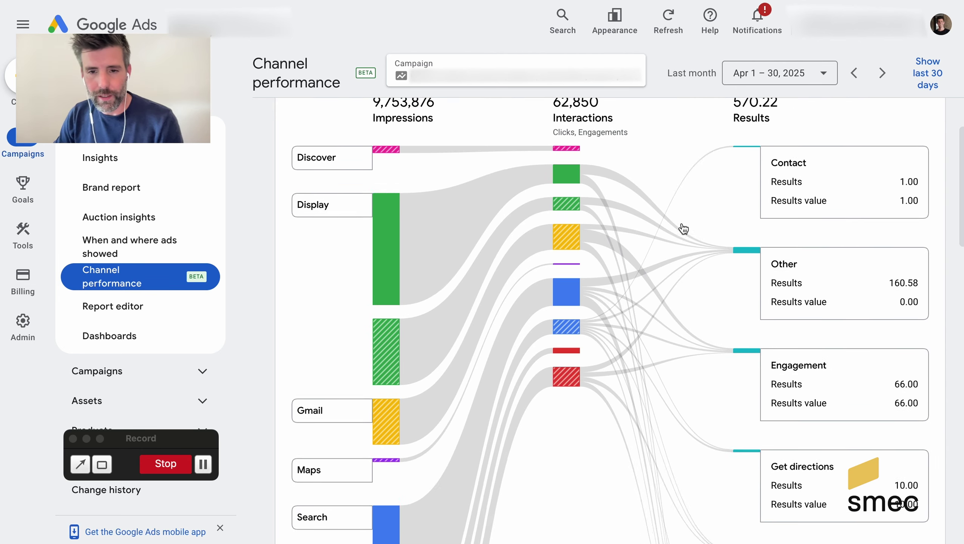
{"action": "scroll", "coordinate": [581, 282], "scroll_direction": "down", "scroll_amount": 4}
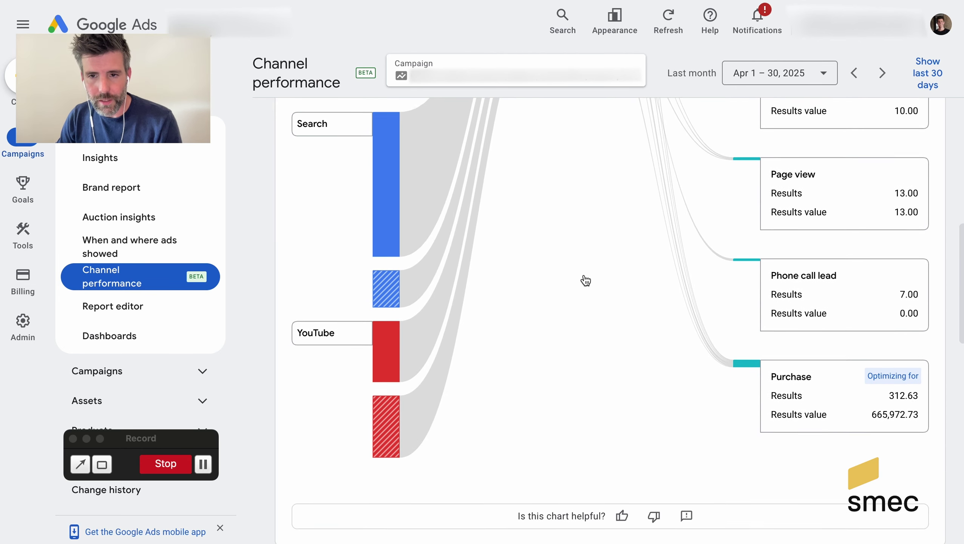
{"action": "scroll", "coordinate": [583, 279], "scroll_direction": "up", "scroll_amount": 8}
{"action": "scroll", "coordinate": [654, 290], "scroll_direction": "up", "scroll_amount": 3}
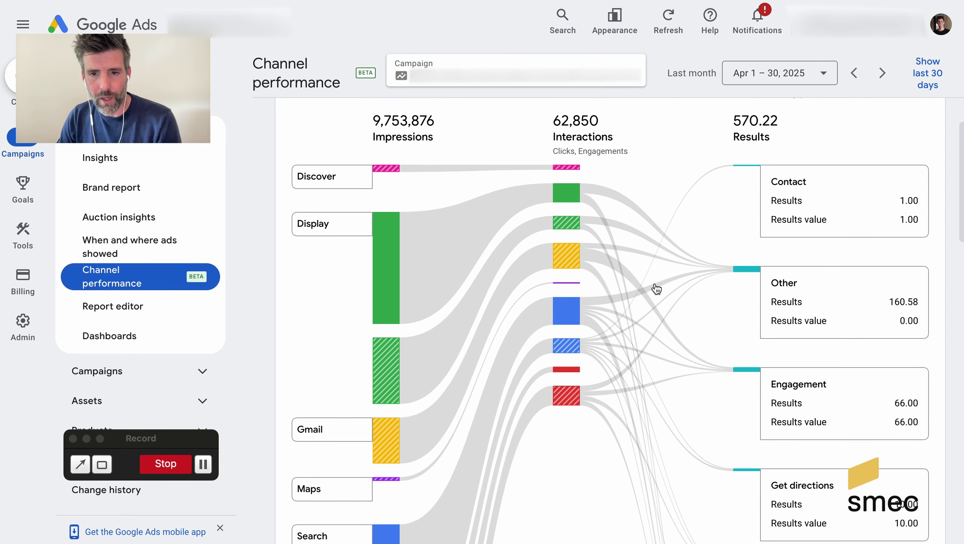
{"action": "scroll", "coordinate": [624, 268], "scroll_direction": "down", "scroll_amount": 4}
{"action": "scroll", "coordinate": [603, 278], "scroll_direction": "down", "scroll_amount": 2}
{"action": "scroll", "coordinate": [593, 280], "scroll_direction": "up", "scroll_amount": 1}
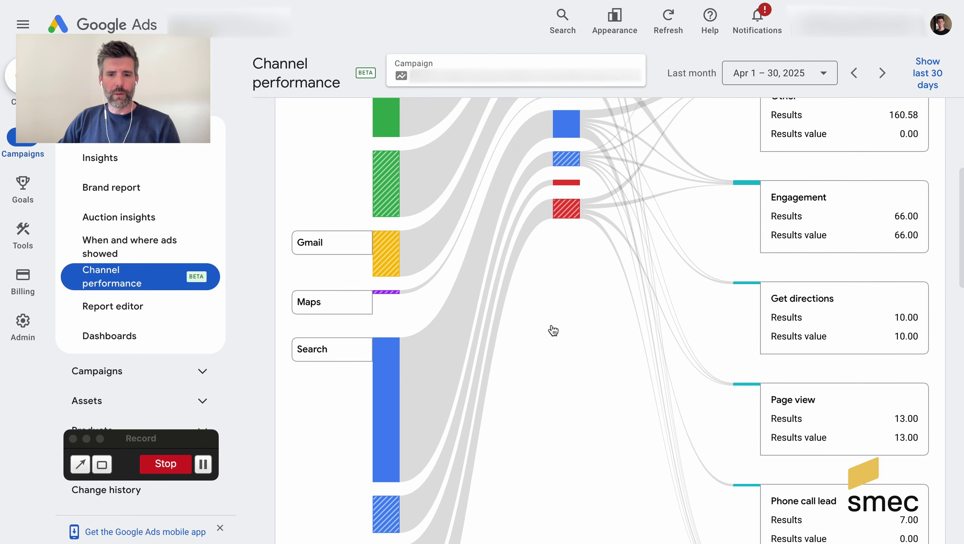
{"action": "scroll", "coordinate": [562, 324], "scroll_direction": "up", "scroll_amount": 1}
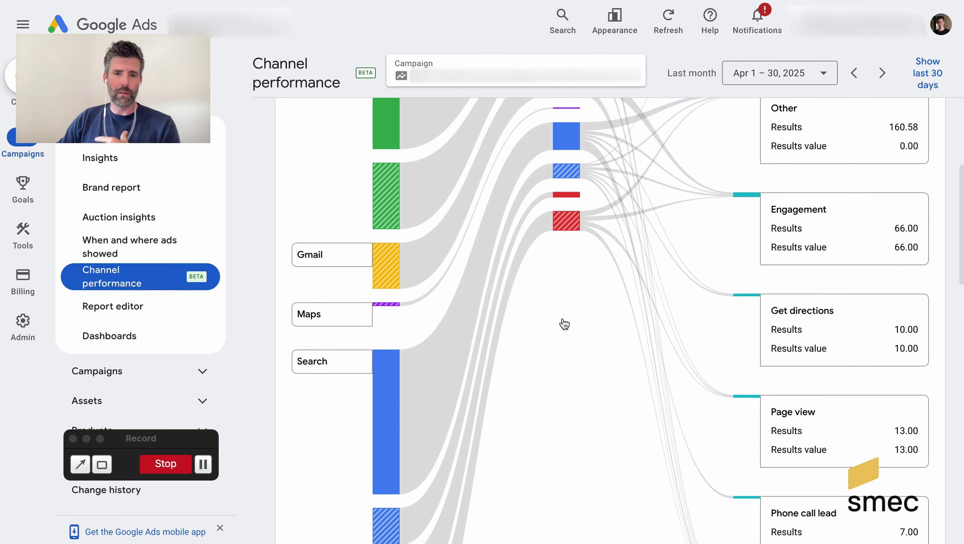
{"action": "scroll", "coordinate": [566, 332], "scroll_direction": "up", "scroll_amount": 1}
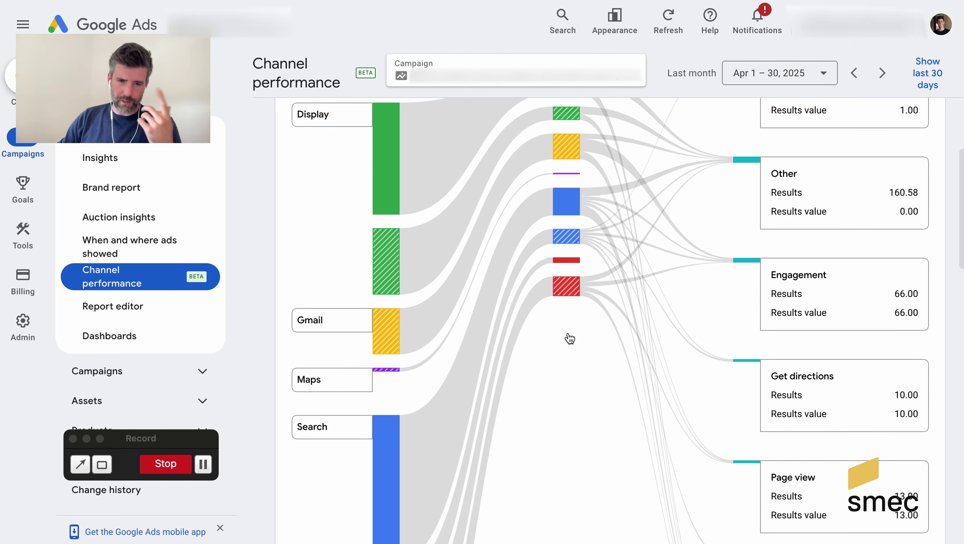
{"action": "scroll", "coordinate": [565, 337], "scroll_direction": "up", "scroll_amount": 1}
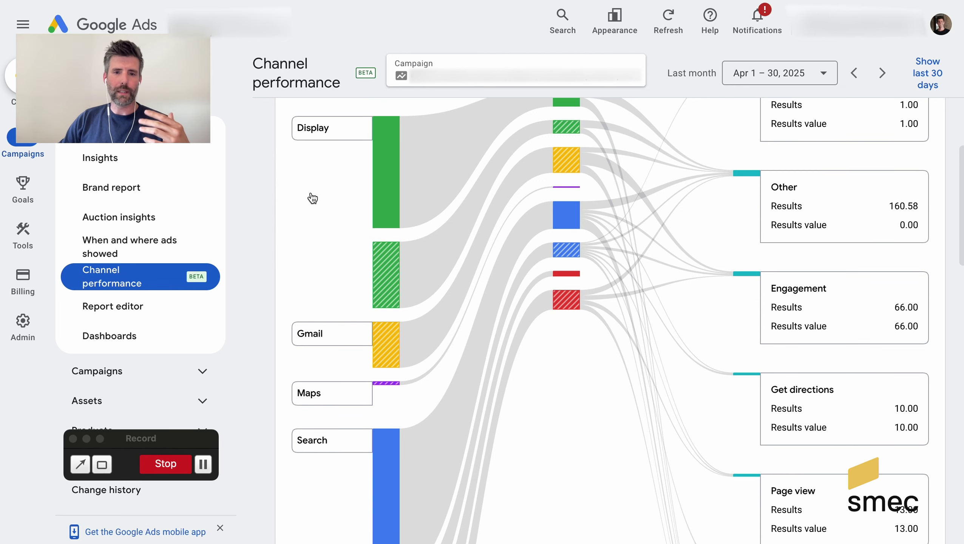
{"action": "scroll", "coordinate": [322, 185], "scroll_direction": "up", "scroll_amount": 1}
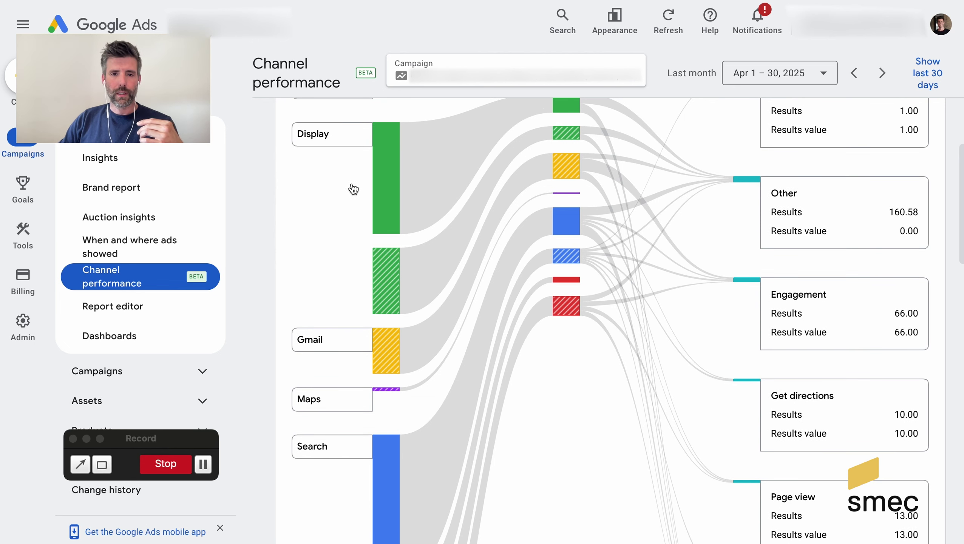
Examine the impressions and flow of Display ads using product data, other Display ads and other Gmail ads.
{"action": "mouse_move", "coordinate": [382, 180]}
{"action": "scroll", "coordinate": [386, 173], "scroll_direction": "down", "scroll_amount": 1}
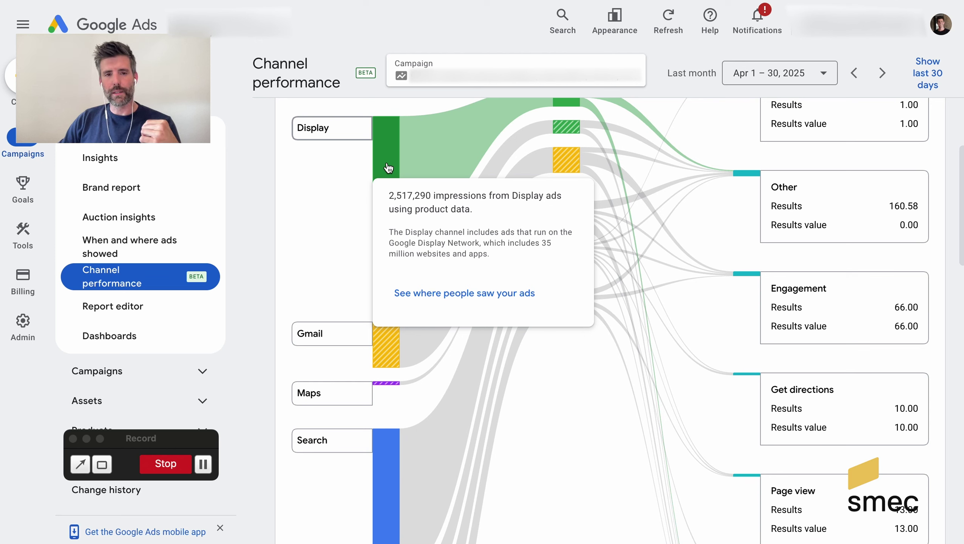
{"action": "mouse_move", "coordinate": [389, 263]}
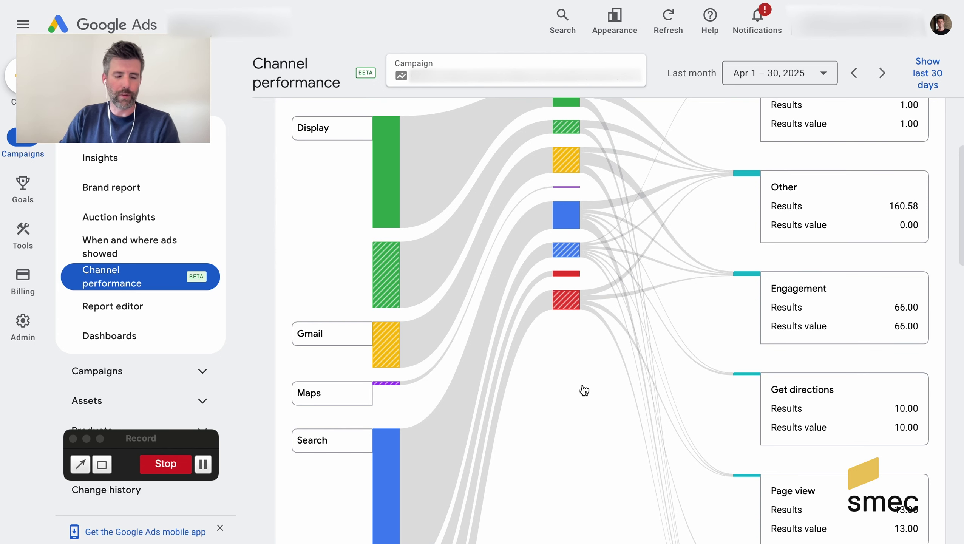
{"action": "mouse_move", "coordinate": [345, 318]}
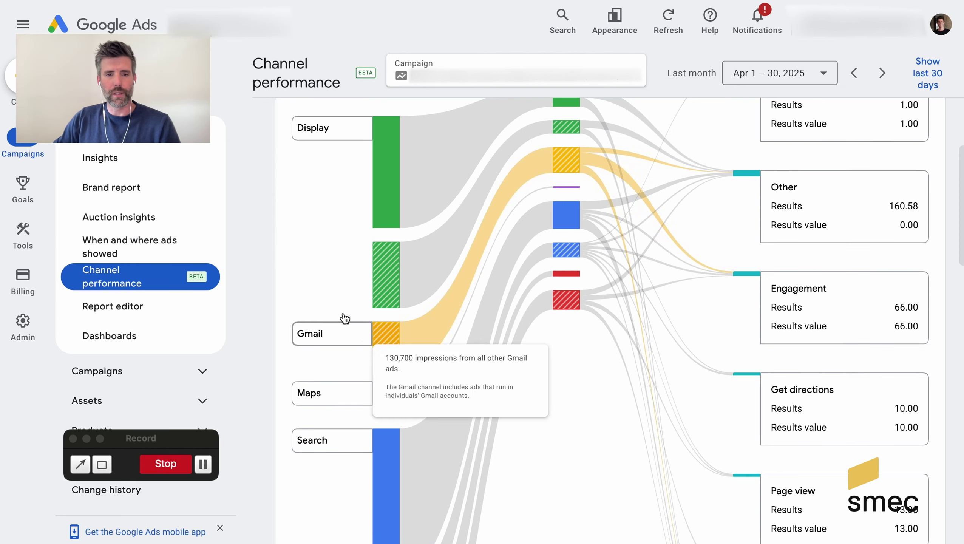
{"action": "scroll", "coordinate": [309, 229], "scroll_direction": "up", "scroll_amount": 1}
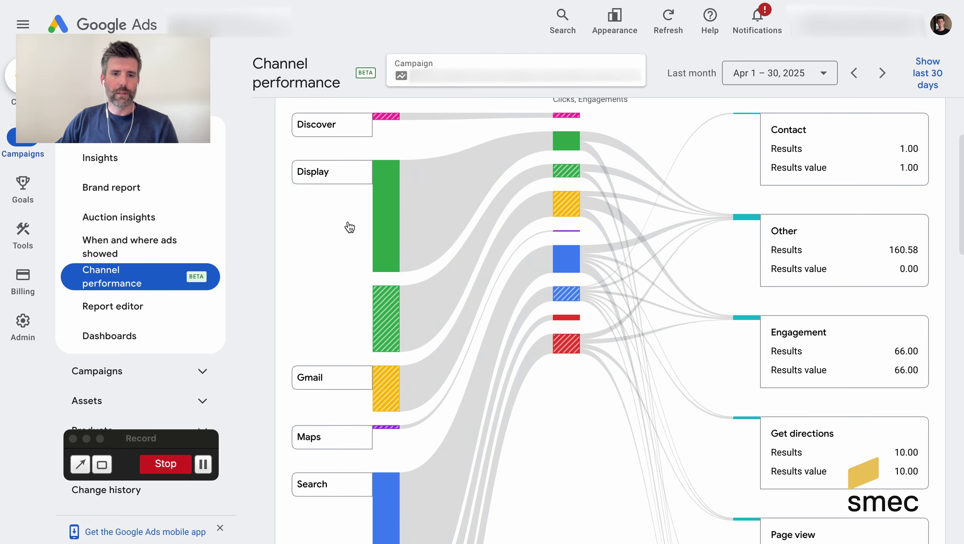
{"action": "mouse_move", "coordinate": [384, 216]}
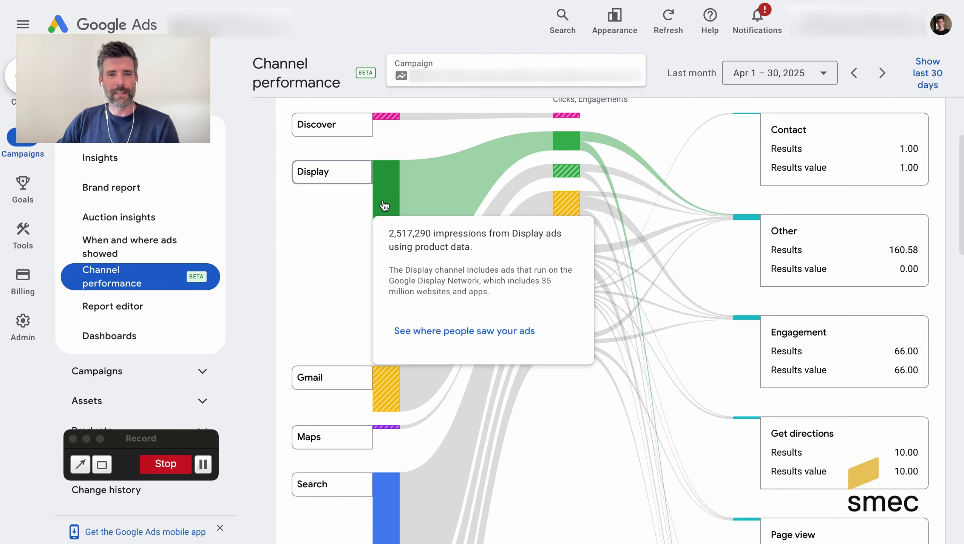
{"action": "left_click", "coordinate": [384, 205]}
{"action": "scroll", "coordinate": [334, 237], "scroll_direction": "down", "scroll_amount": 1}
{"action": "mouse_move", "coordinate": [388, 291]}
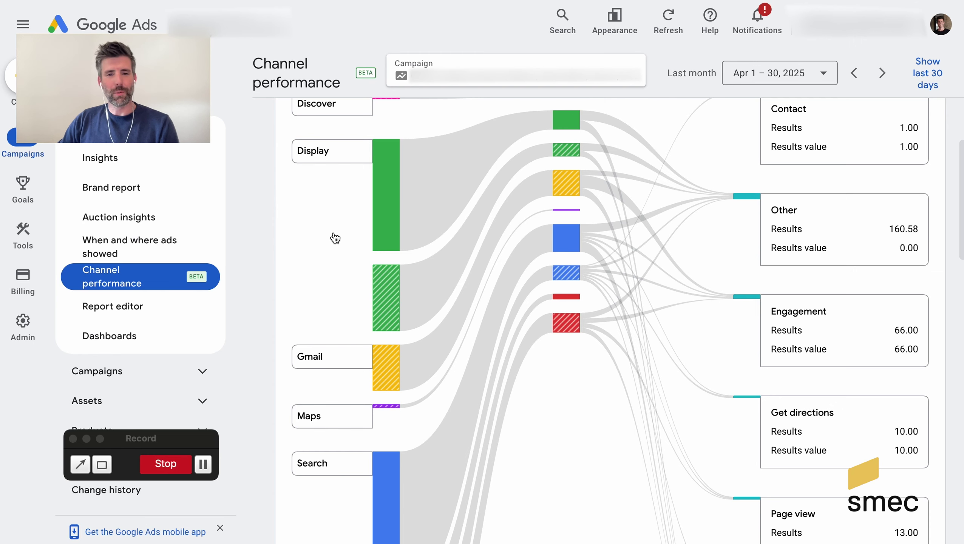
{"action": "scroll", "coordinate": [335, 238], "scroll_direction": "down", "scroll_amount": 1}
{"action": "scroll", "coordinate": [335, 237], "scroll_direction": "up", "scroll_amount": 2}
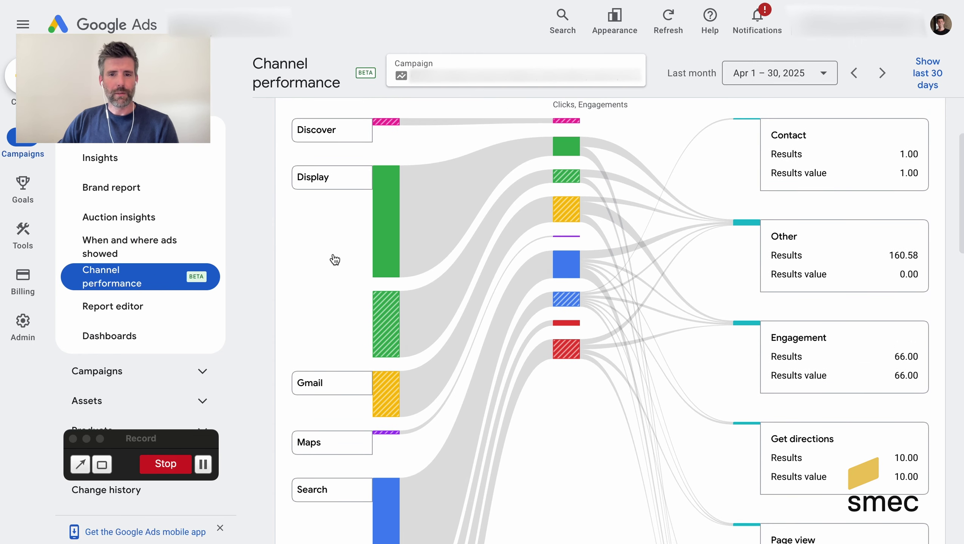
{"action": "scroll", "coordinate": [335, 267], "scroll_direction": "down", "scroll_amount": 2}
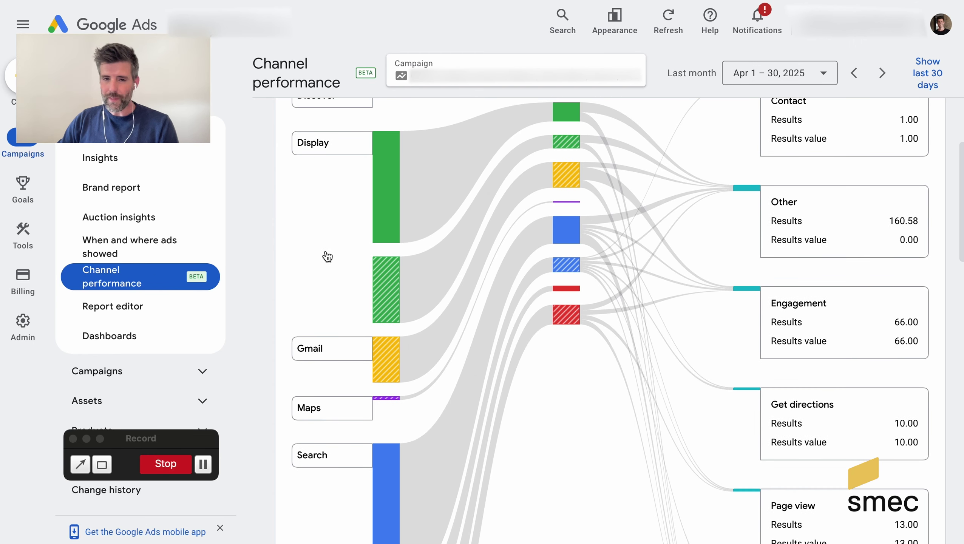
Compare the impressions of Search ads using product data with those of all other Search ads.
{"action": "scroll", "coordinate": [328, 256], "scroll_direction": "down", "scroll_amount": 2}
{"action": "scroll", "coordinate": [328, 257], "scroll_direction": "down", "scroll_amount": 15}
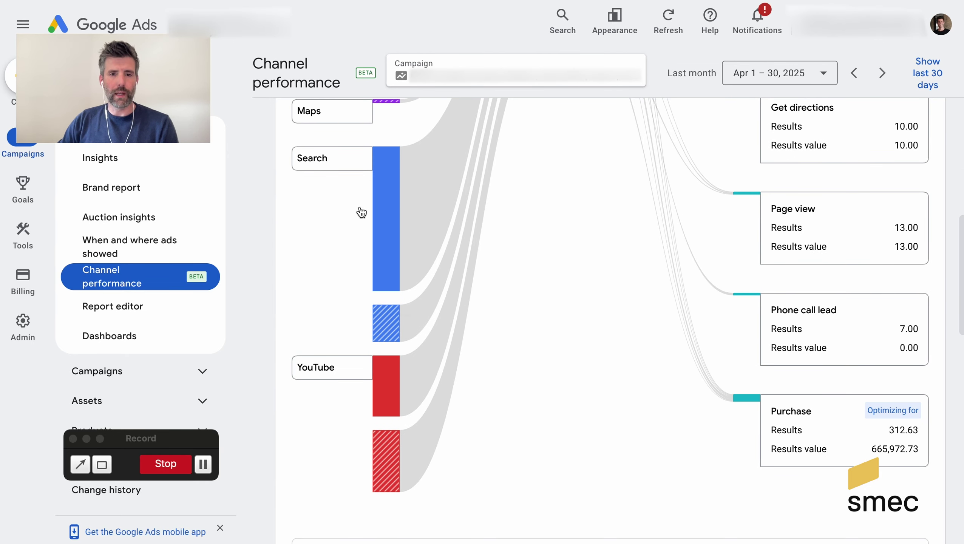
{"action": "mouse_move", "coordinate": [383, 204]}
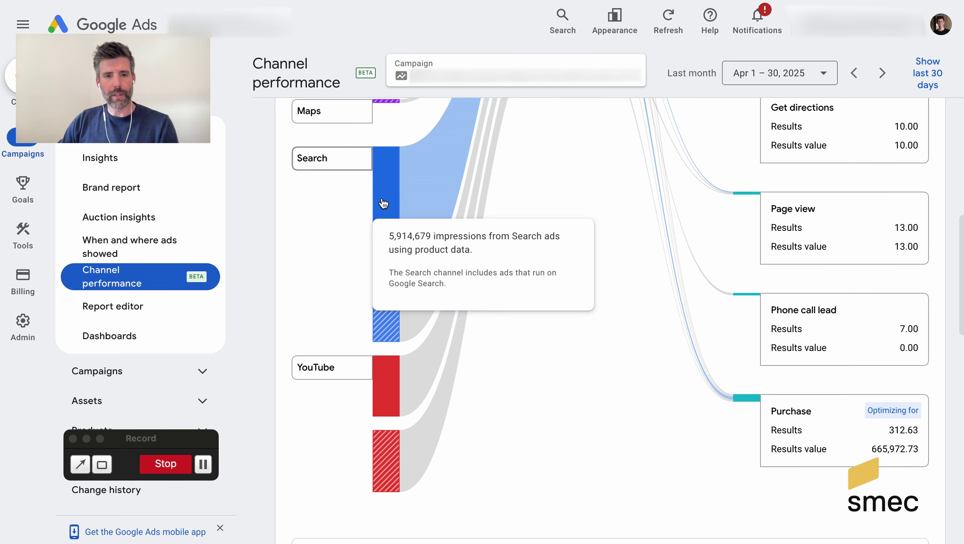
{"action": "scroll", "coordinate": [382, 213], "scroll_direction": "down", "scroll_amount": 3}
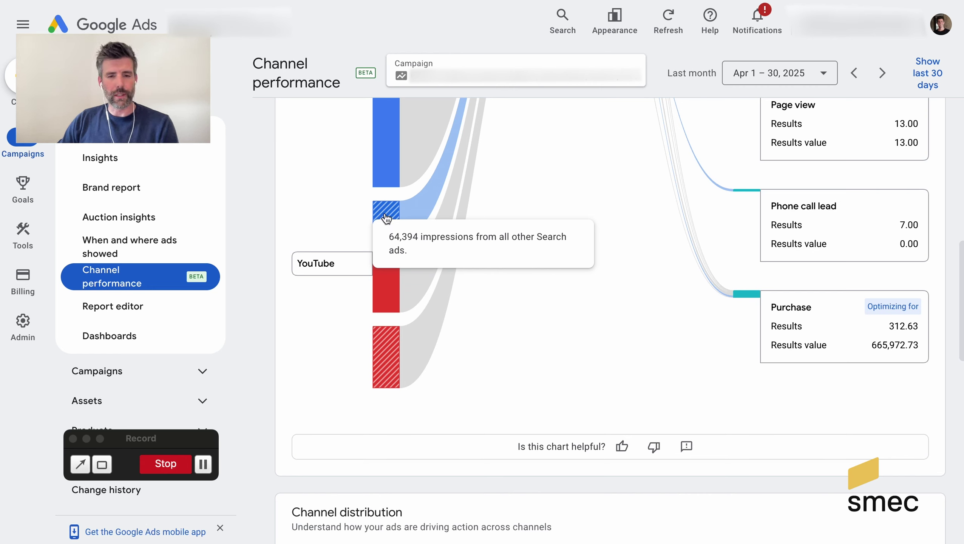
{"action": "scroll", "coordinate": [342, 196], "scroll_direction": "up", "scroll_amount": 3}
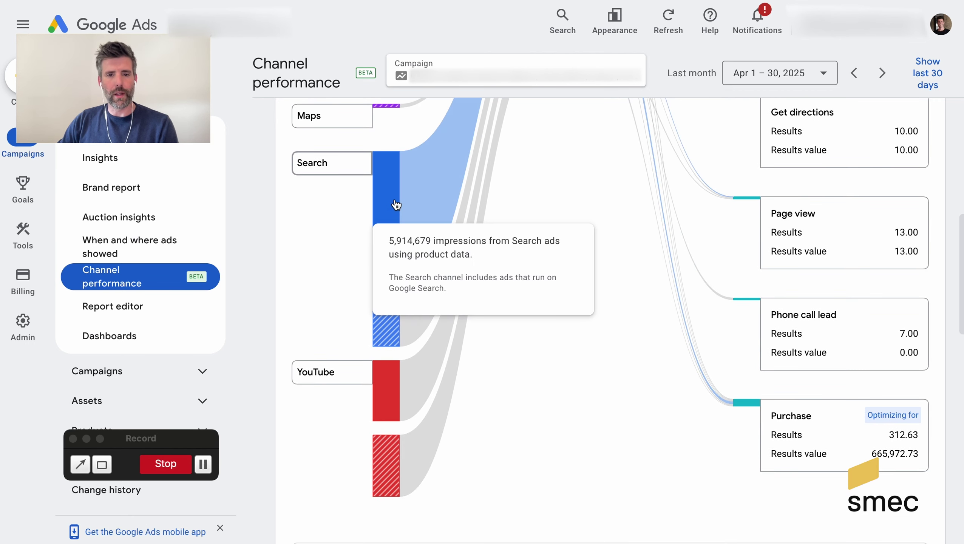
{"action": "mouse_move", "coordinate": [395, 324]}
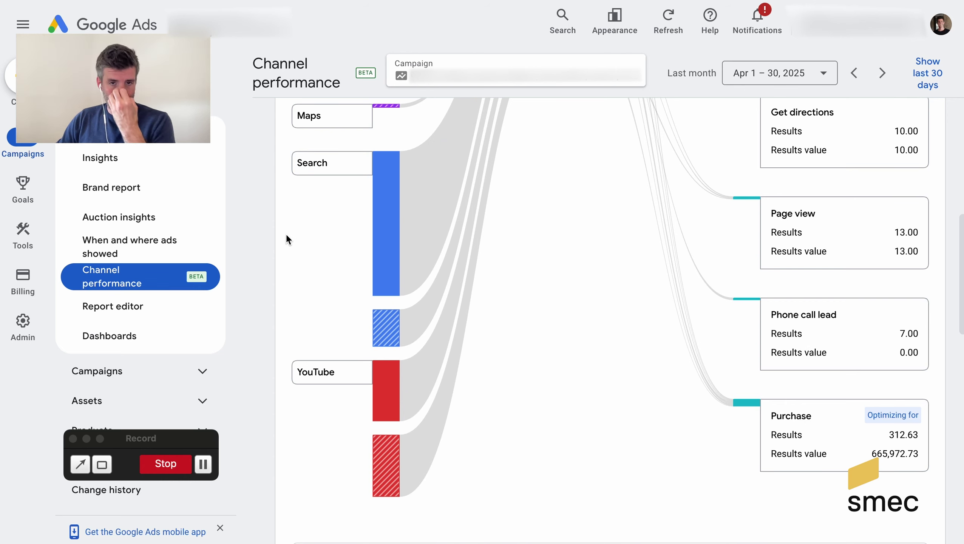
{"action": "scroll", "coordinate": [287, 233], "scroll_direction": "up", "scroll_amount": 2}
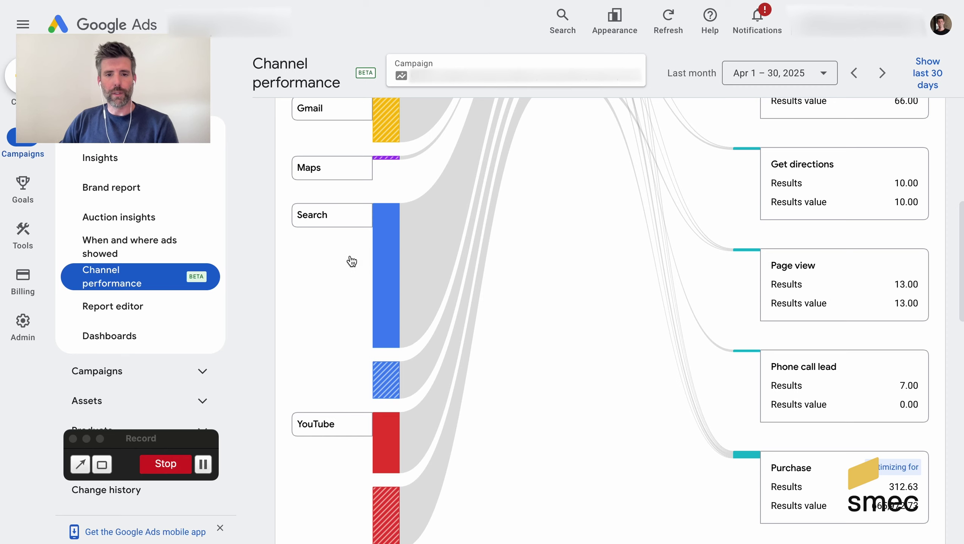
{"action": "mouse_move", "coordinate": [382, 254]}
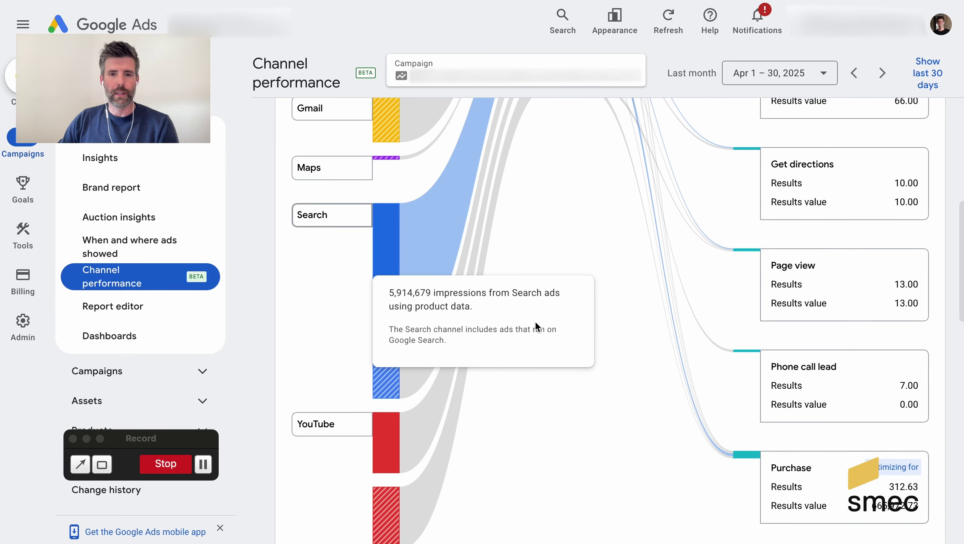
{"action": "scroll", "coordinate": [587, 263], "scroll_direction": "down", "scroll_amount": 5}
{"action": "scroll", "coordinate": [587, 263], "scroll_direction": "up", "scroll_amount": 12}
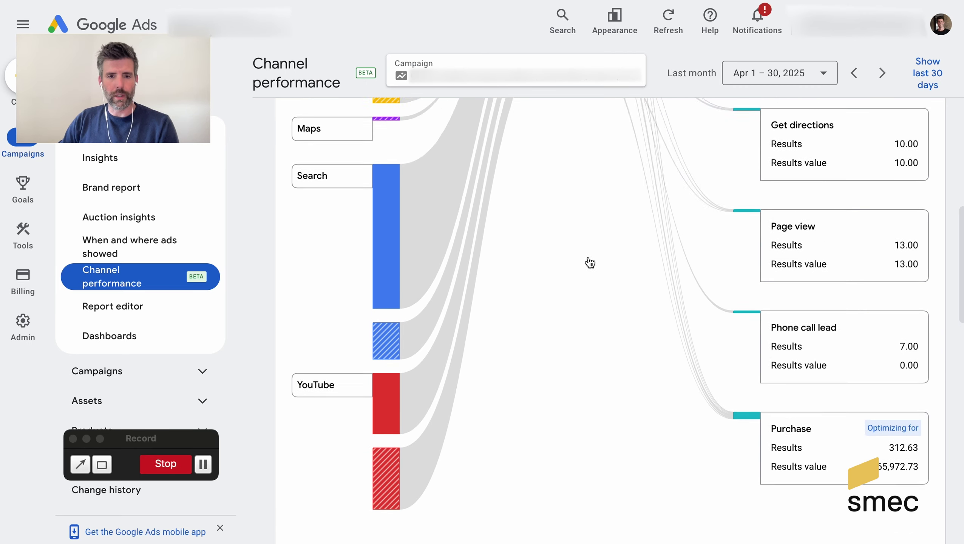
{"action": "scroll", "coordinate": [589, 262], "scroll_direction": "down", "scroll_amount": 8}
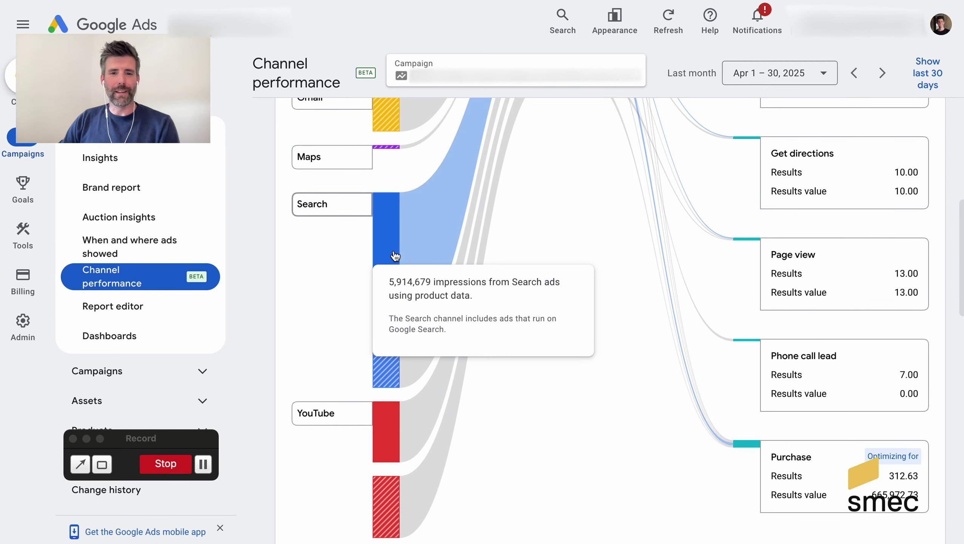
{"action": "scroll", "coordinate": [327, 258], "scroll_direction": "up", "scroll_amount": 4}
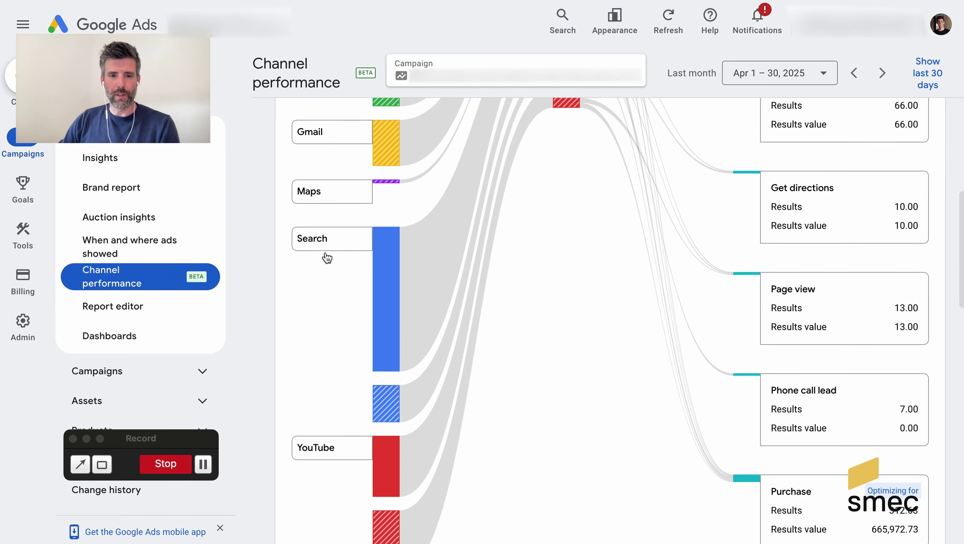
Review the whole flow chart once more, from channel impressions and interactions to the results of each goal.
{"action": "scroll", "coordinate": [570, 396], "scroll_direction": "up", "scroll_amount": 5}
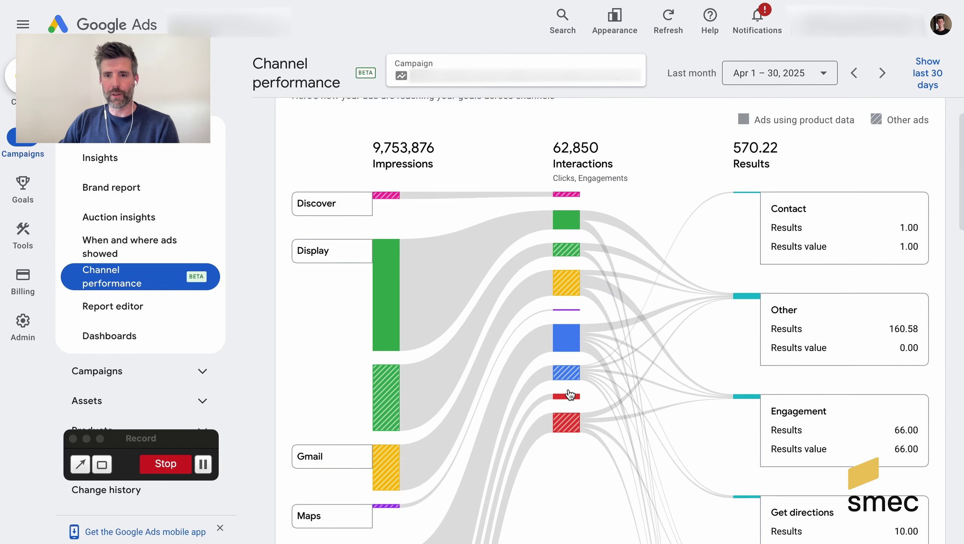
{"action": "scroll", "coordinate": [552, 461], "scroll_direction": "down", "scroll_amount": 9}
{"action": "scroll", "coordinate": [552, 462], "scroll_direction": "down", "scroll_amount": 3}
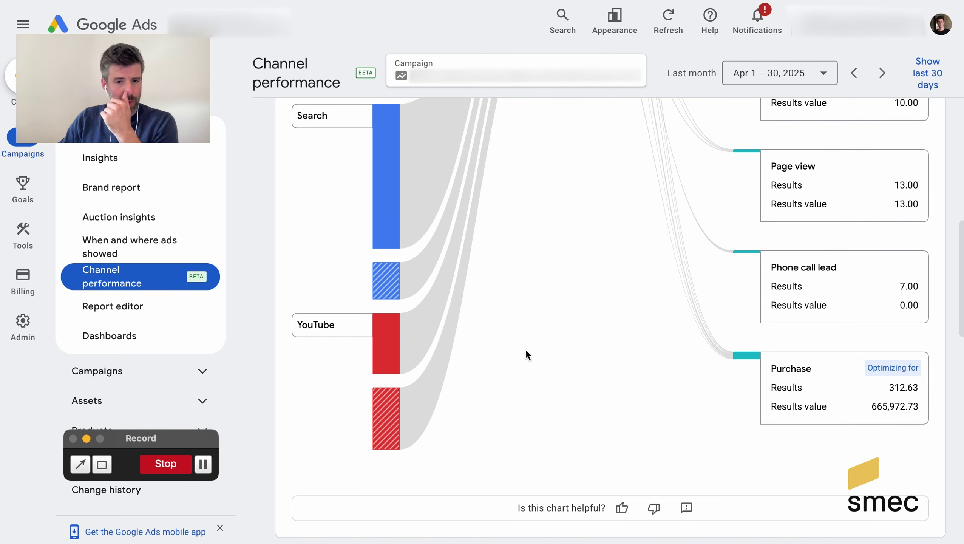
{"action": "scroll", "coordinate": [538, 315], "scroll_direction": "up", "scroll_amount": 5}
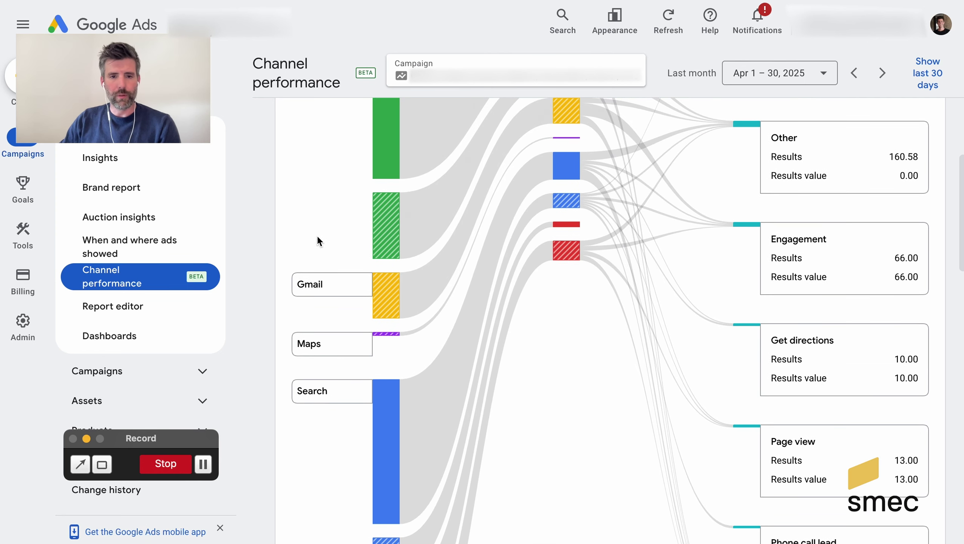
{"action": "scroll", "coordinate": [319, 241], "scroll_direction": "up", "scroll_amount": 4}
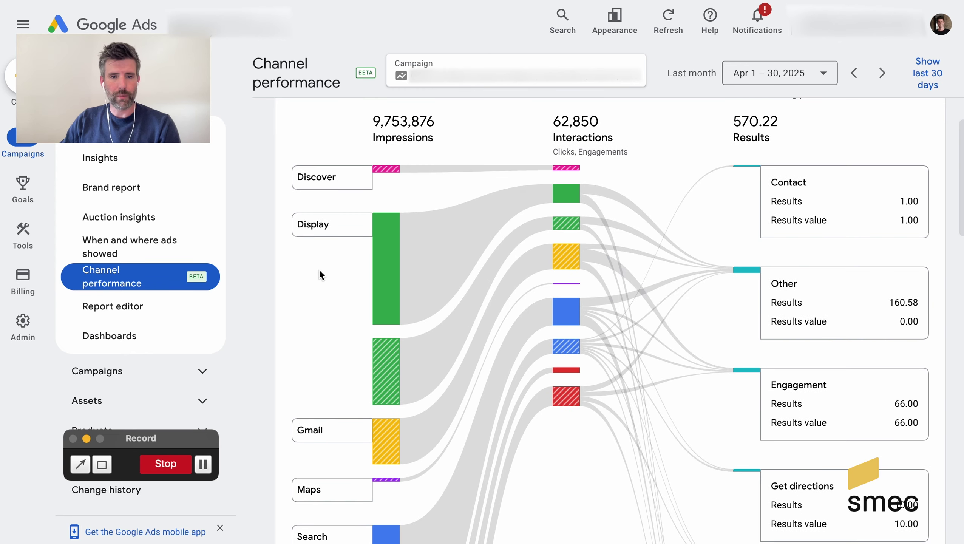
Examine how impressions are spread across the channels from Discover to YouTube, alongside the listed conversion goals.
{"action": "scroll", "coordinate": [319, 300], "scroll_direction": "down", "scroll_amount": 3}
{"action": "scroll", "coordinate": [314, 270], "scroll_direction": "up", "scroll_amount": 1}
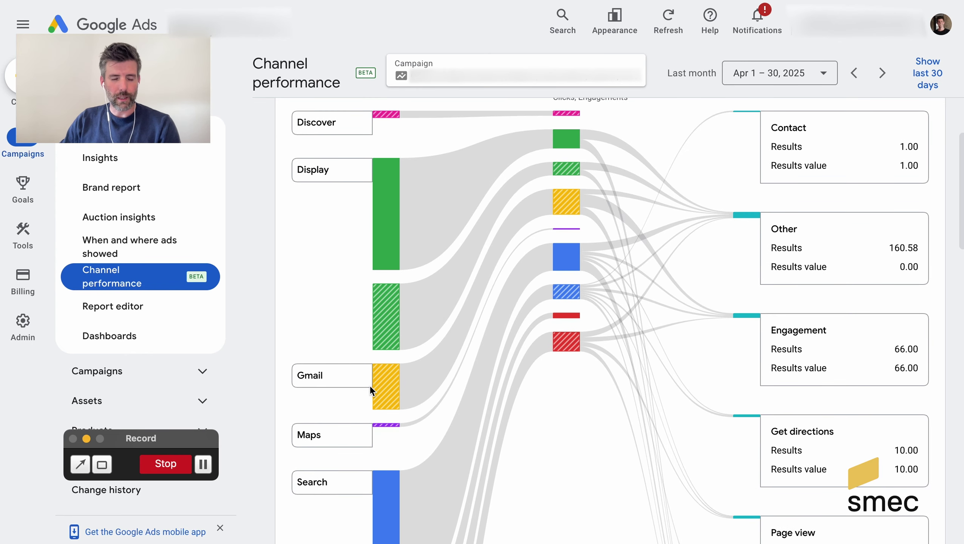
{"action": "scroll", "coordinate": [329, 311], "scroll_direction": "down", "scroll_amount": 3}
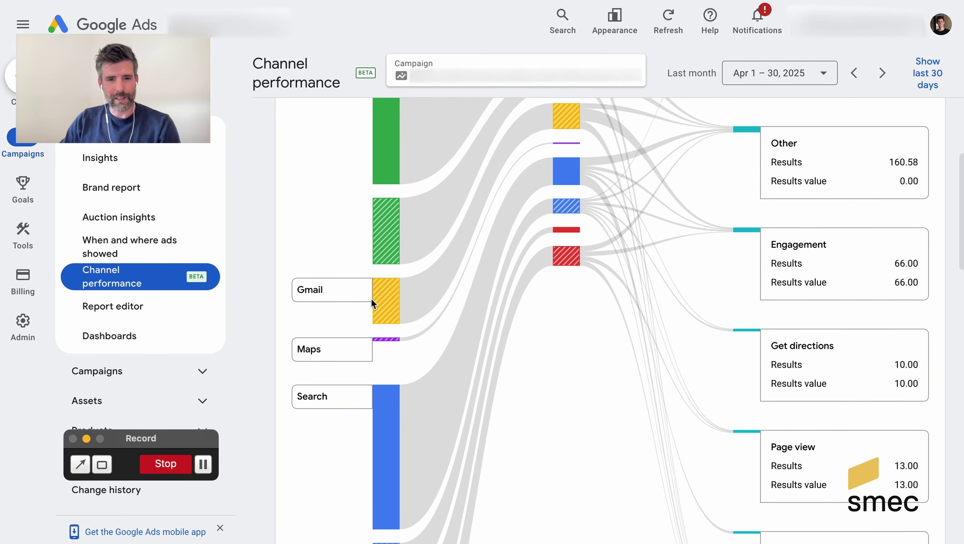
{"action": "scroll", "coordinate": [358, 308], "scroll_direction": "down", "scroll_amount": 1}
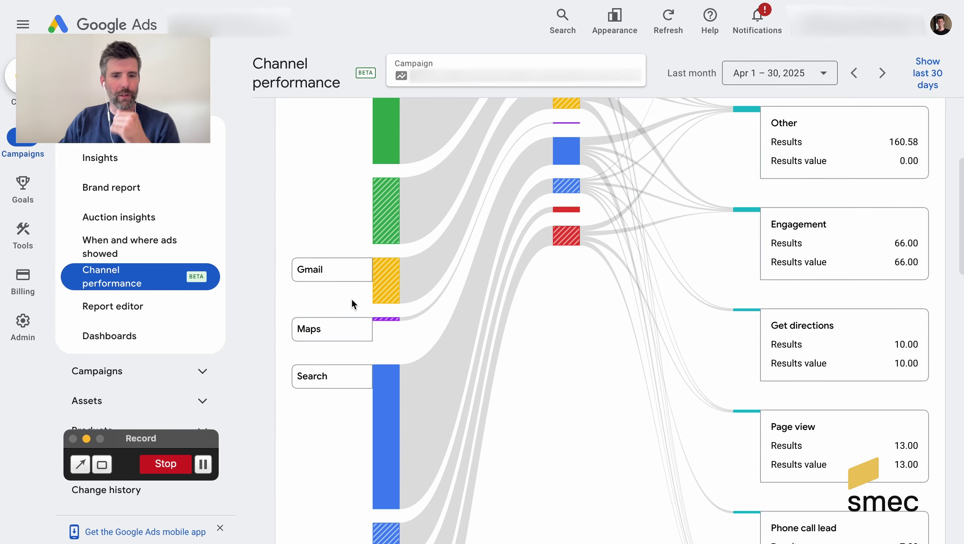
{"action": "scroll", "coordinate": [532, 324], "scroll_direction": "down", "scroll_amount": 6}
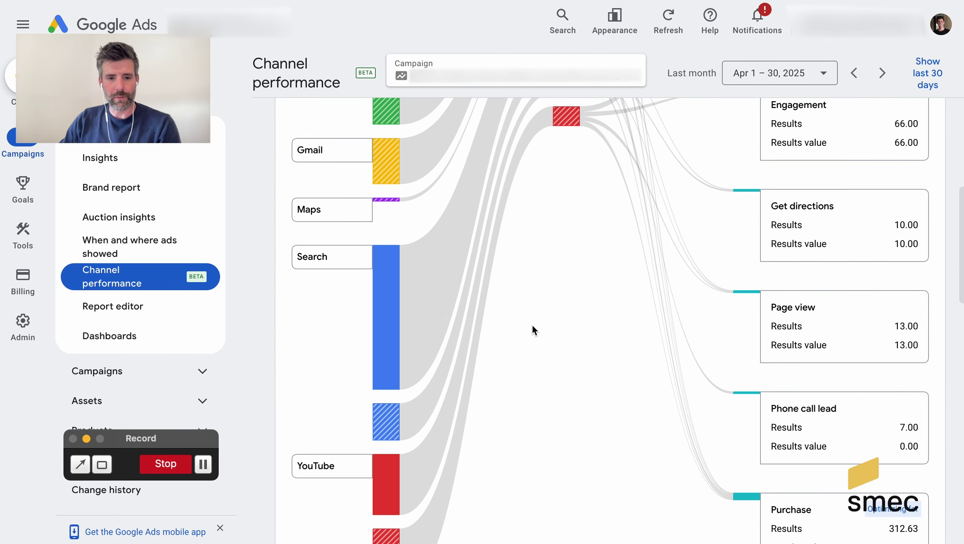
{"action": "scroll", "coordinate": [532, 324], "scroll_direction": "up", "scroll_amount": 10}
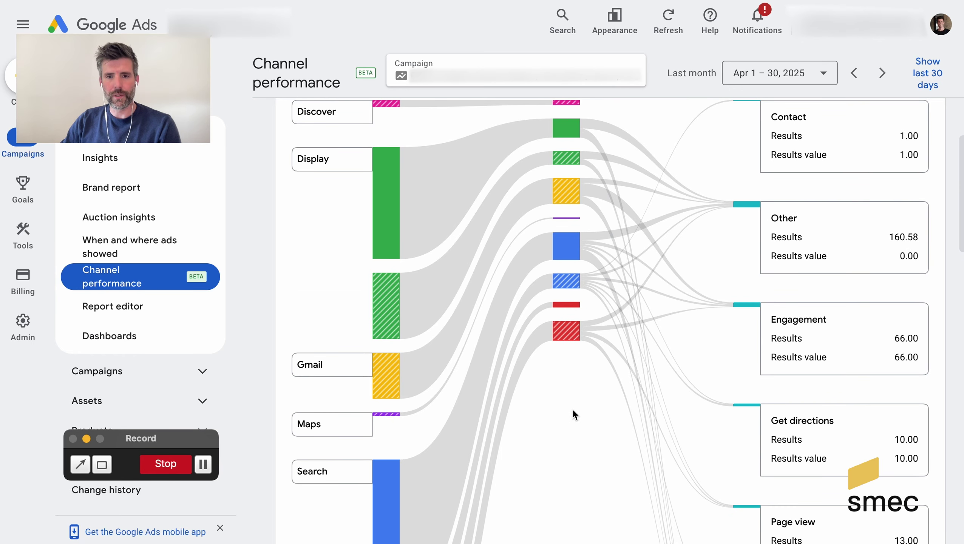
{"action": "scroll", "coordinate": [644, 260], "scroll_direction": "up", "scroll_amount": 5}
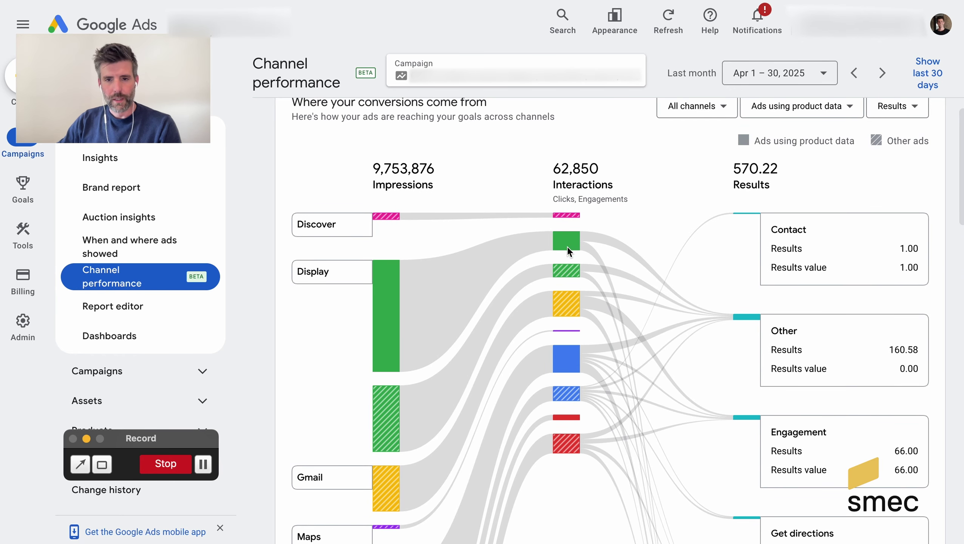
Examine the interactions in the flow chart for Discover and Display, including all other Display ads.
{"action": "left_click_drag", "start_coordinate": [568, 240], "coordinate": [644, 231]}
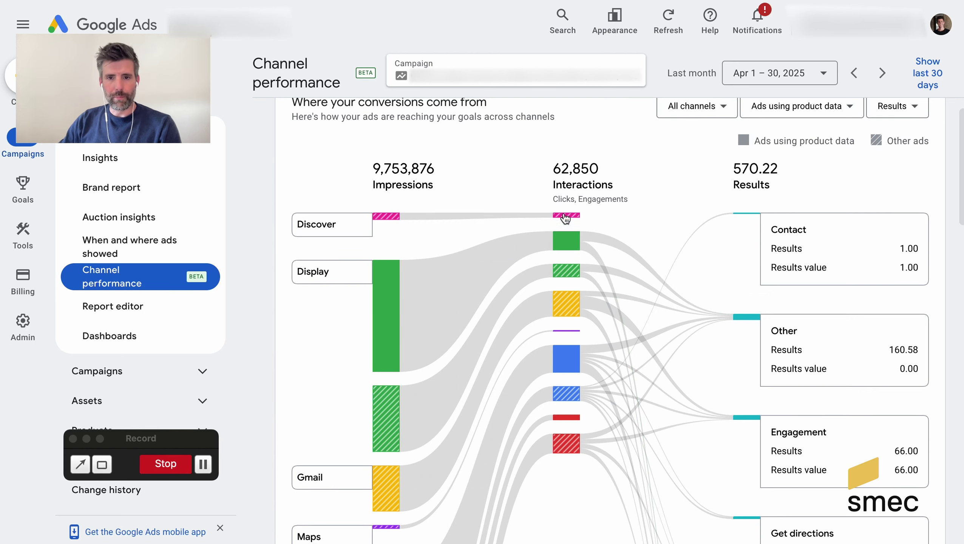
{"action": "mouse_move", "coordinate": [579, 240]}
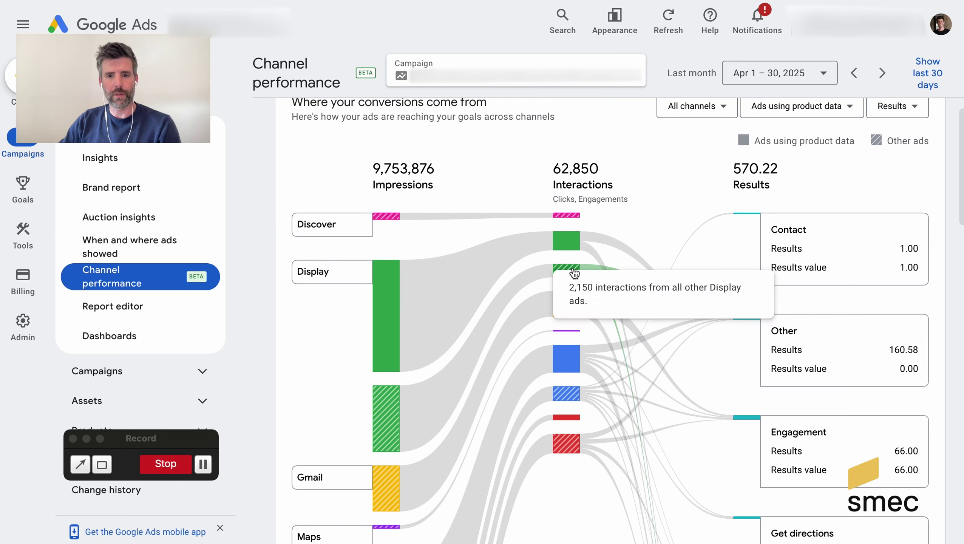
{"action": "scroll", "coordinate": [634, 245], "scroll_direction": "down", "scroll_amount": 2}
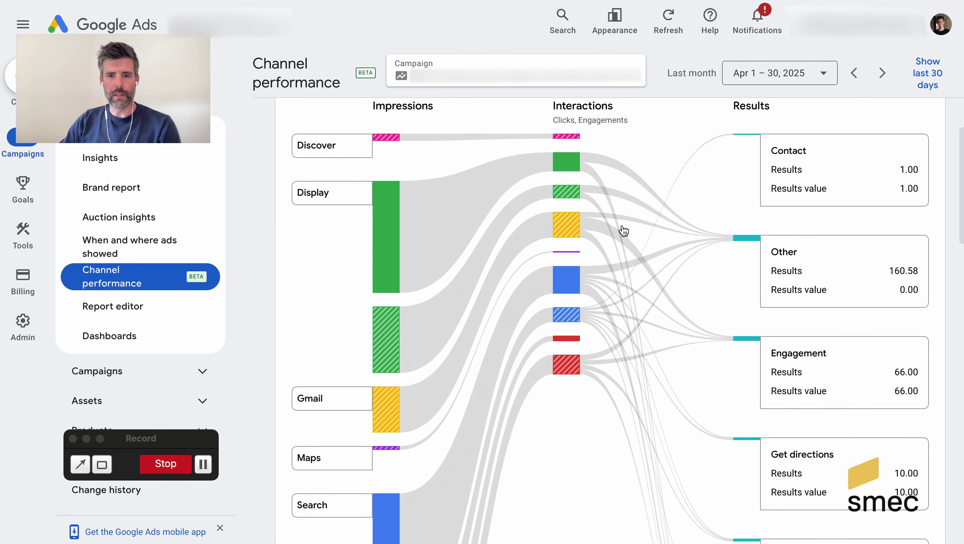
Compare the Clicks and Interactions columns of the Channel distribution table for each channel.
{"action": "scroll", "coordinate": [624, 228], "scroll_direction": "down", "scroll_amount": 3}
{"action": "scroll", "coordinate": [630, 246], "scroll_direction": "down", "scroll_amount": 15}
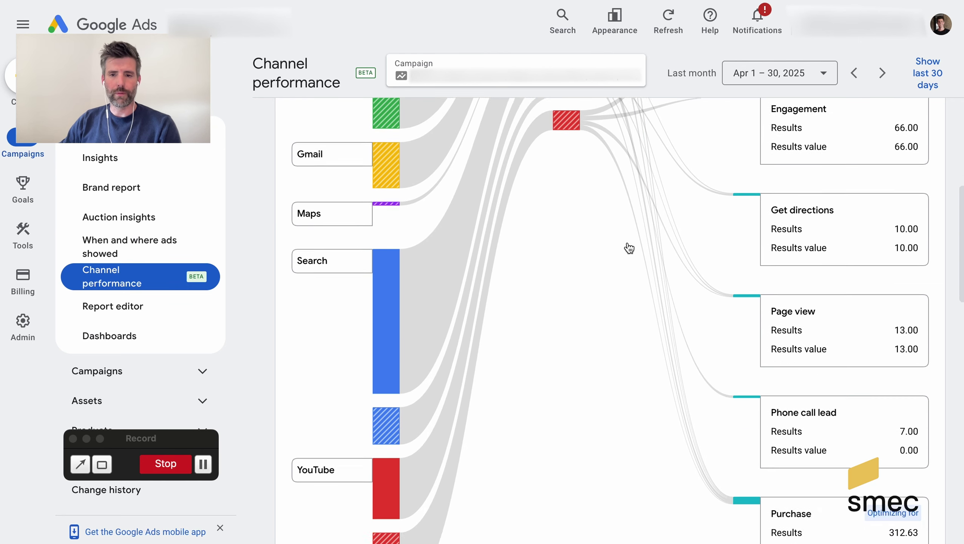
{"action": "scroll", "coordinate": [587, 239], "scroll_direction": "down", "scroll_amount": 5}
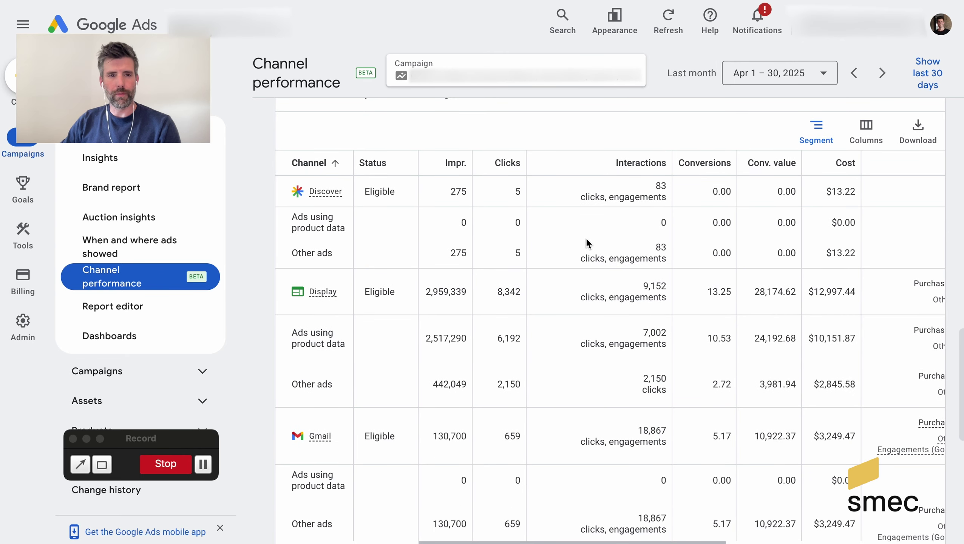
{"action": "scroll", "coordinate": [588, 243], "scroll_direction": "down", "scroll_amount": 1}
{"action": "scroll", "coordinate": [589, 243], "scroll_direction": "up", "scroll_amount": 2}
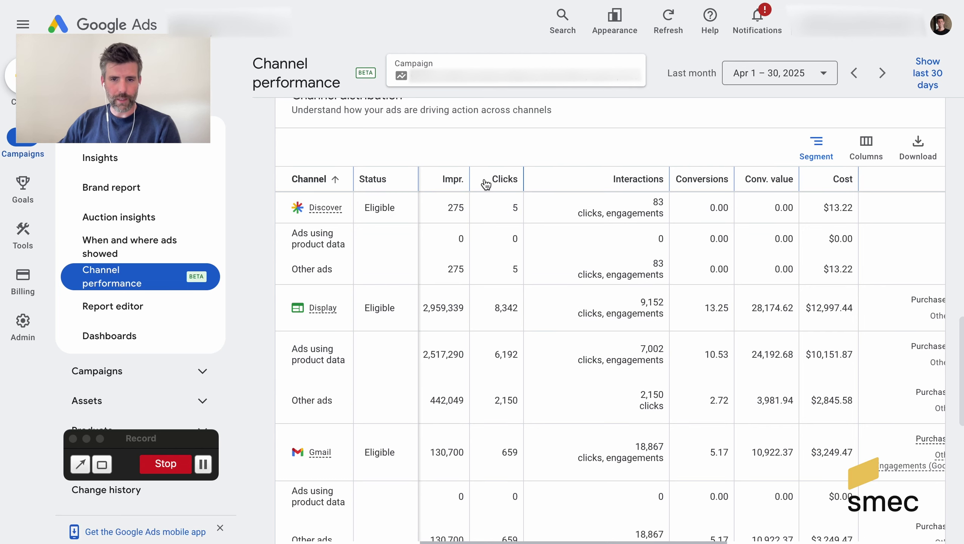
{"action": "mouse_move", "coordinate": [507, 185]}
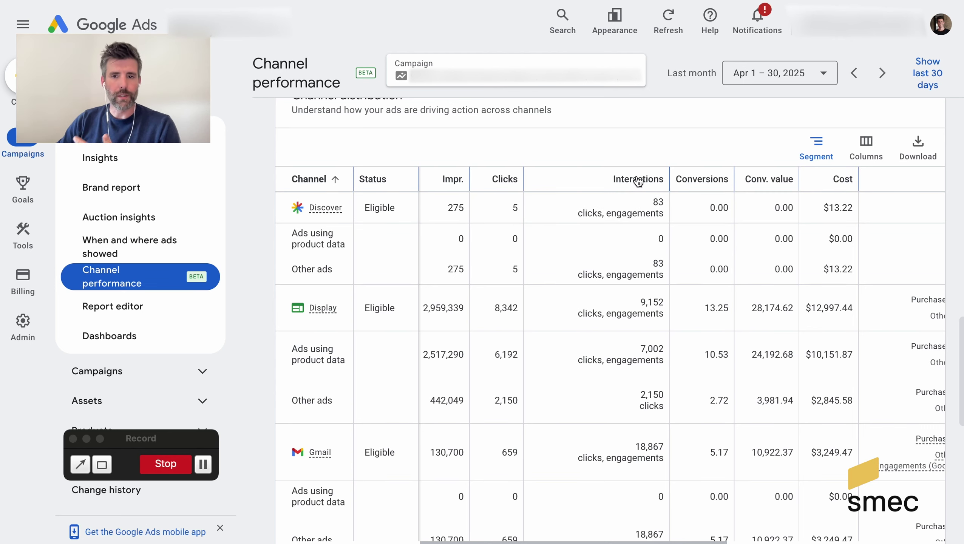
{"action": "mouse_move", "coordinate": [626, 176]}
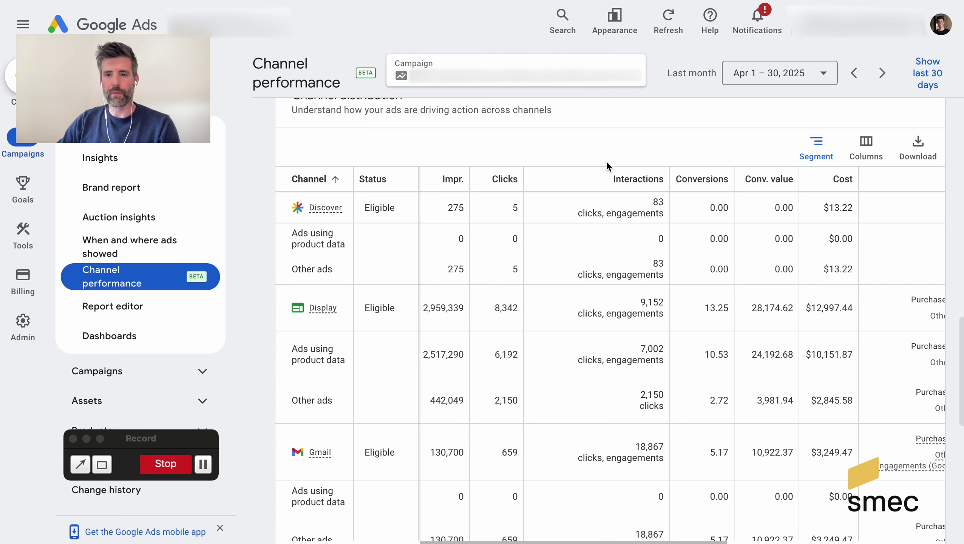
Compare the "Ads using product data" and "Other ads" rows under each channel, through to the table's Total row.
{"action": "scroll", "coordinate": [578, 145], "scroll_direction": "down", "scroll_amount": 1}
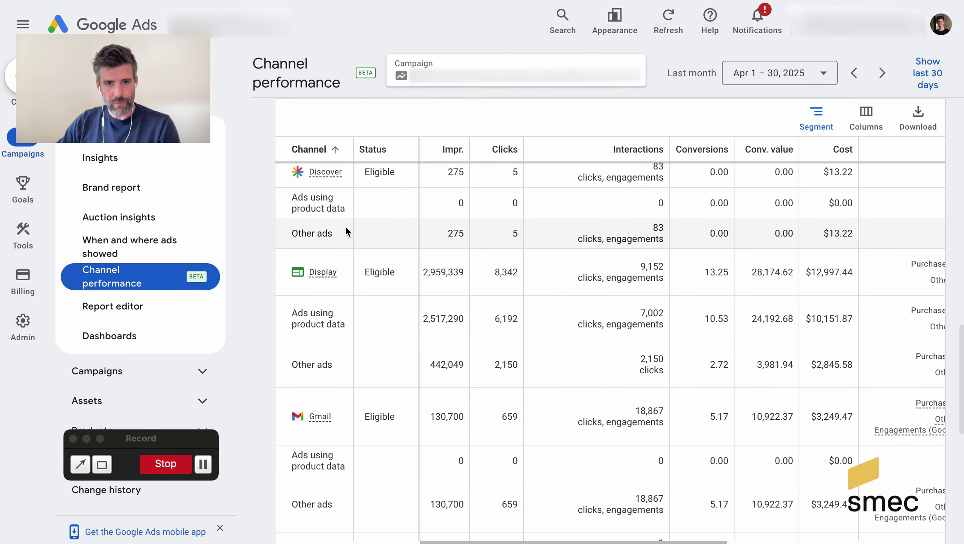
{"action": "left_click_drag", "start_coordinate": [343, 206], "coordinate": [298, 197]}
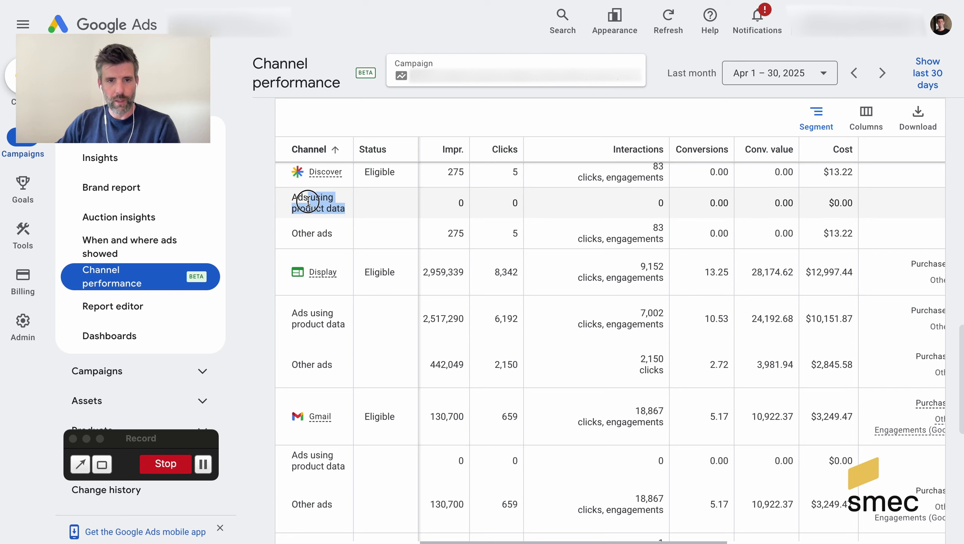
{"action": "left_click_drag", "start_coordinate": [332, 233], "coordinate": [299, 233]}
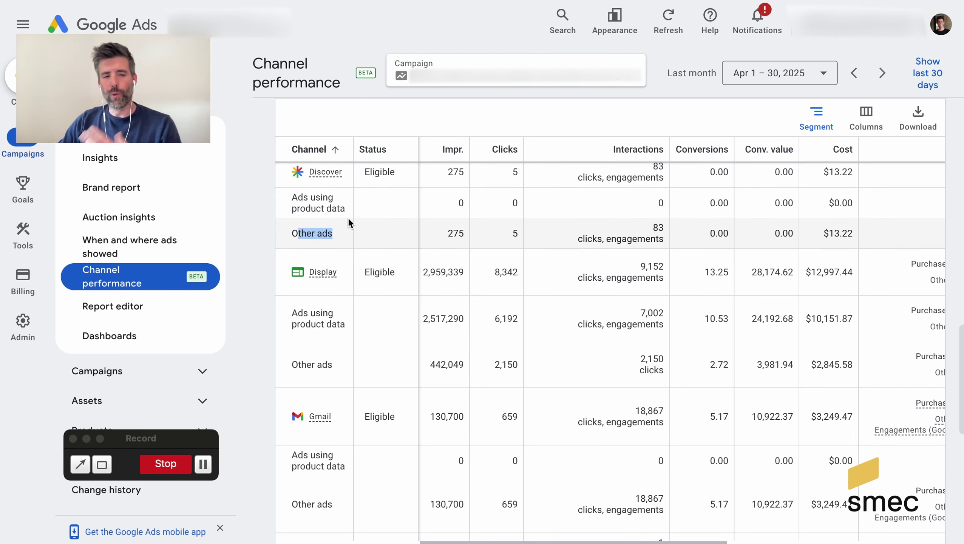
{"action": "scroll", "coordinate": [381, 238], "scroll_direction": "down", "scroll_amount": 3}
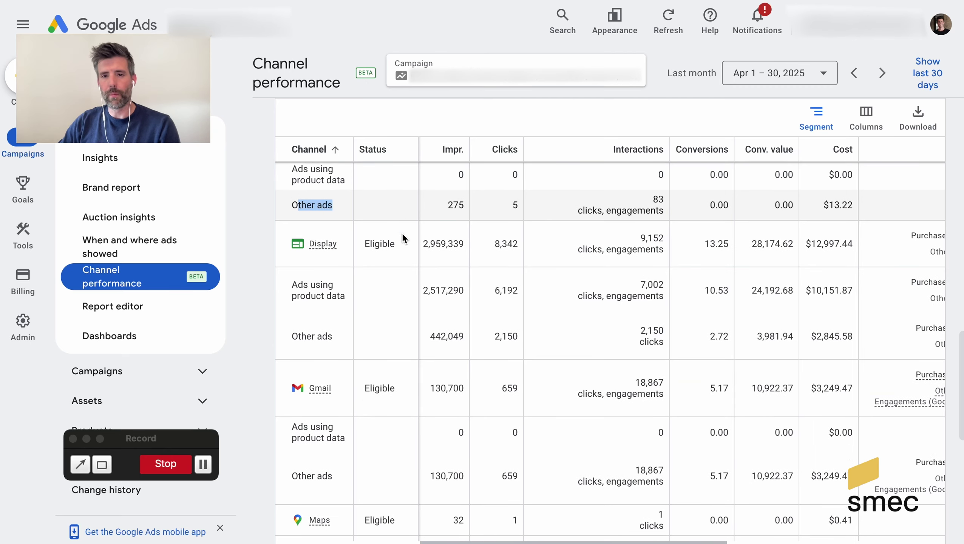
{"action": "scroll", "coordinate": [447, 239], "scroll_direction": "down", "scroll_amount": 5}
{"action": "scroll", "coordinate": [760, 271], "scroll_direction": "down", "scroll_amount": 3}
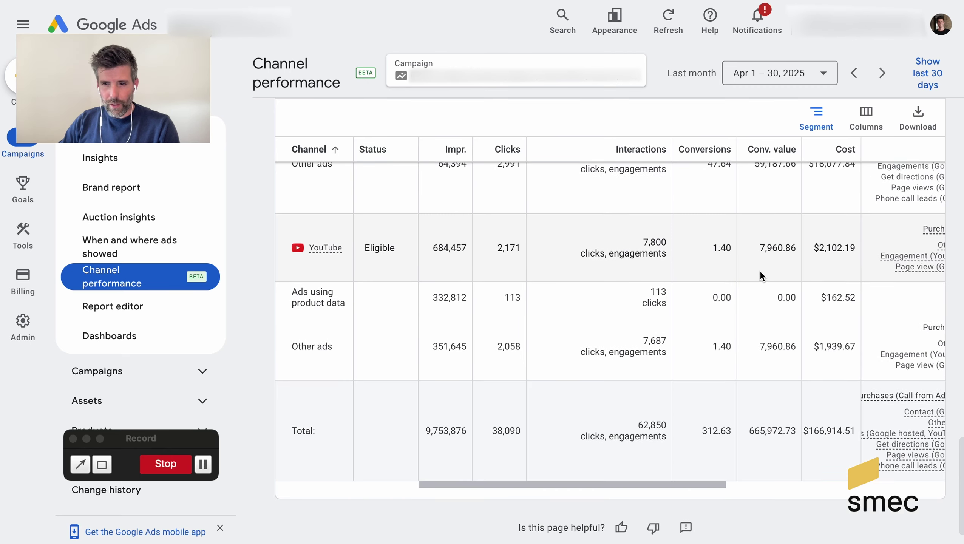
Examine the Search channel's Results breakdown, covering the campaign's optimized Purchases goal and the additional goals generating conversions.
{"action": "scroll", "coordinate": [738, 260], "scroll_direction": "up", "scroll_amount": 3}
{"action": "scroll", "coordinate": [762, 257], "scroll_direction": "right", "scroll_amount": 5}
{"action": "scroll", "coordinate": [762, 258], "scroll_direction": "left", "scroll_amount": 3}
{"action": "scroll", "coordinate": [765, 232], "scroll_direction": "up", "scroll_amount": 5}
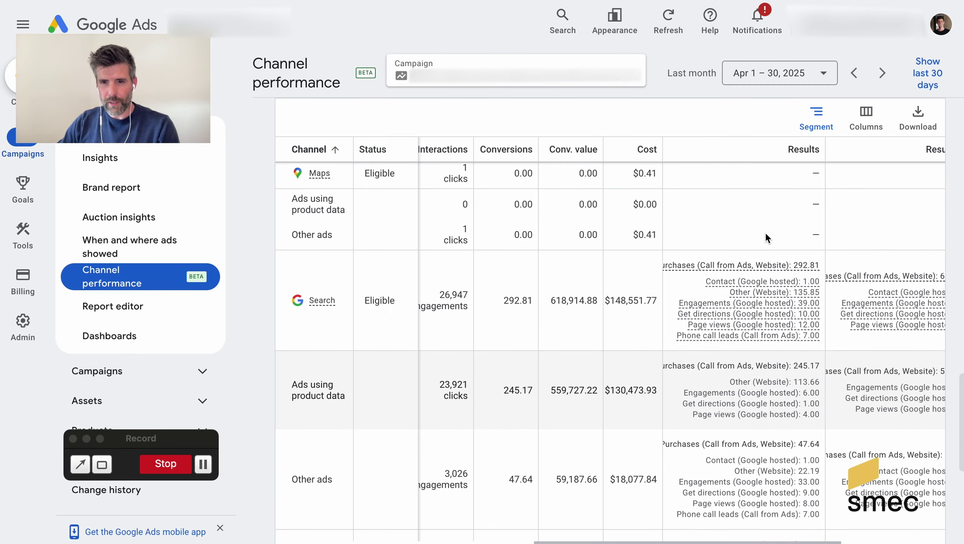
{"action": "scroll", "coordinate": [812, 289], "scroll_direction": "down", "scroll_amount": 2}
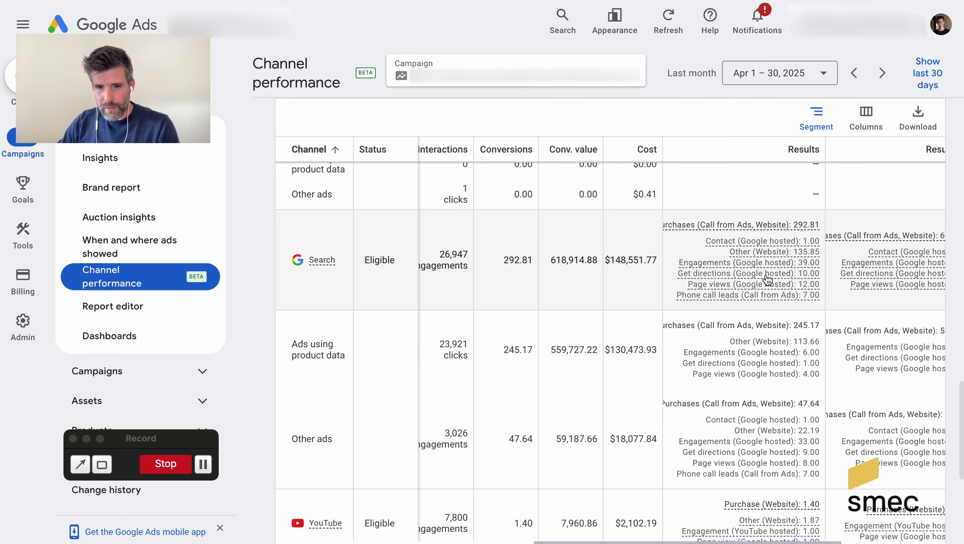
{"action": "mouse_move", "coordinate": [810, 289]}
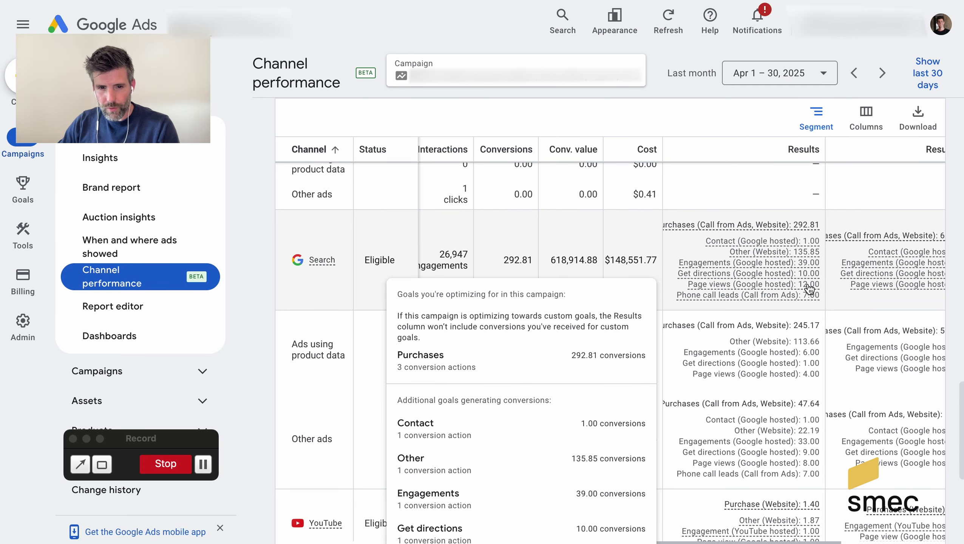
{"action": "scroll", "coordinate": [809, 289], "scroll_direction": "down", "scroll_amount": 2}
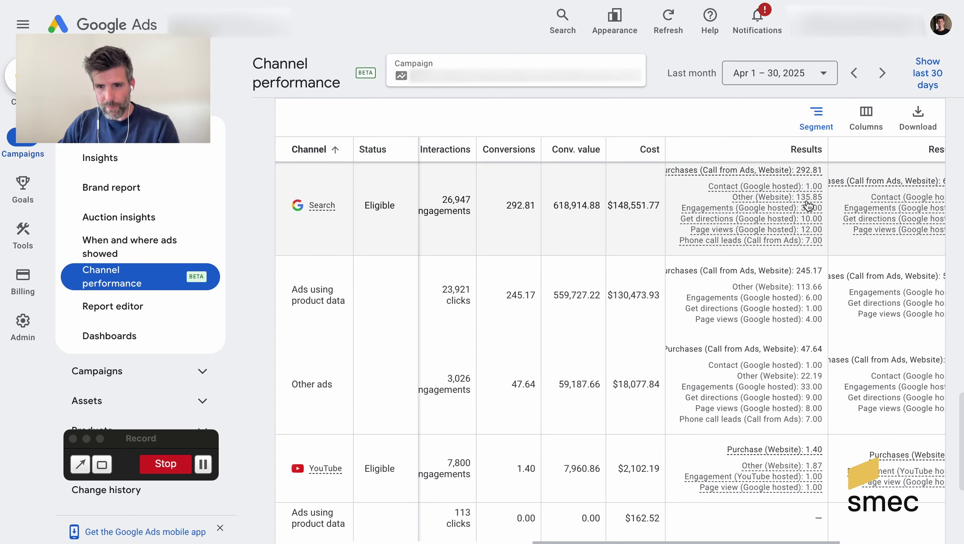
{"action": "mouse_move", "coordinate": [809, 219]}
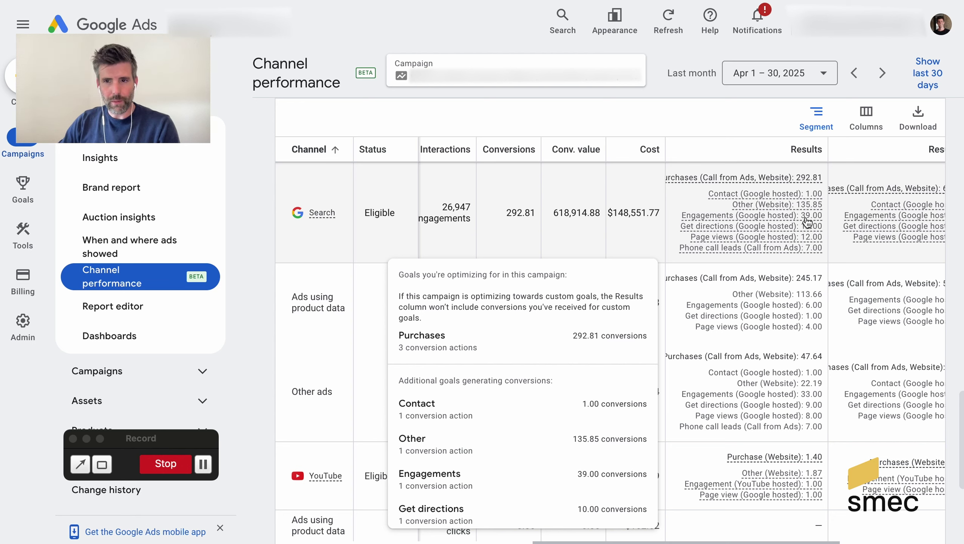
{"action": "scroll", "coordinate": [808, 221], "scroll_direction": "up", "scroll_amount": 1}
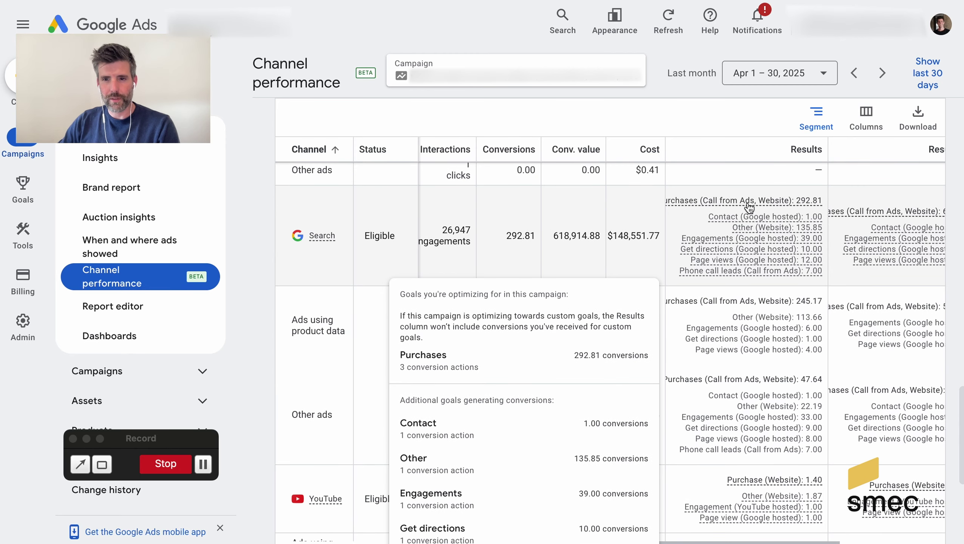
Examine the Results value and Reports columns for the Display, Gmail and Maps channels.
{"action": "scroll", "coordinate": [793, 205], "scroll_direction": "up", "scroll_amount": 10}
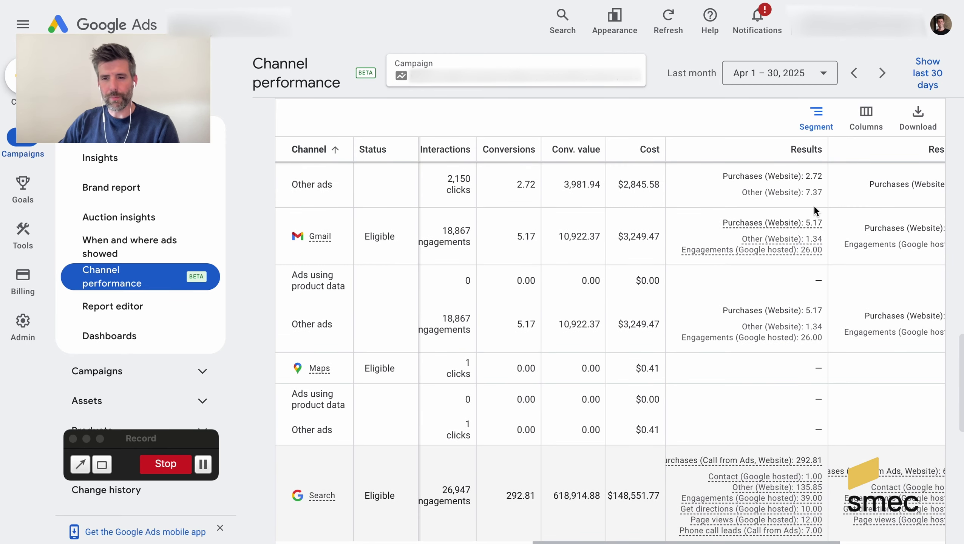
{"action": "scroll", "coordinate": [813, 205], "scroll_direction": "right", "scroll_amount": 5}
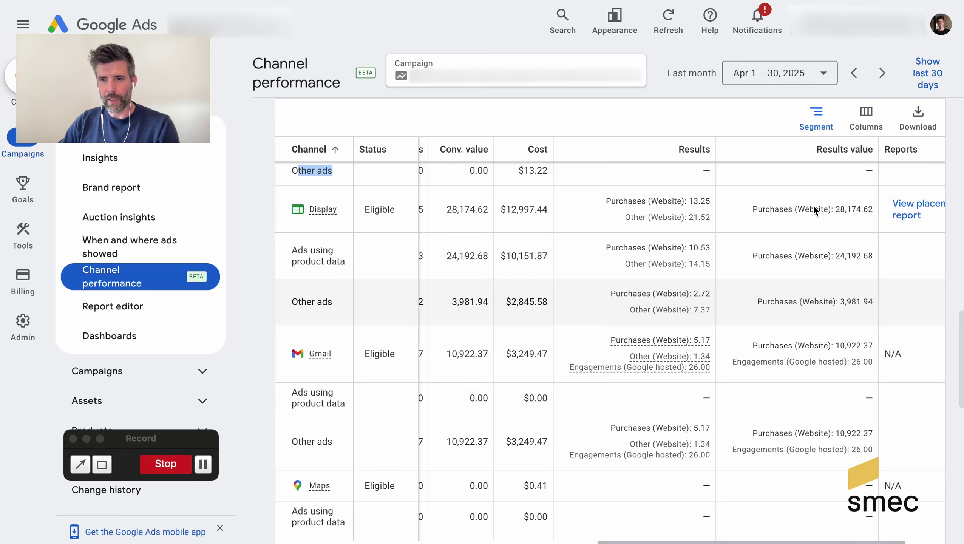
{"action": "scroll", "coordinate": [813, 205], "scroll_direction": "left", "scroll_amount": 10}
{"action": "scroll", "coordinate": [813, 205], "scroll_direction": "up", "scroll_amount": 3}
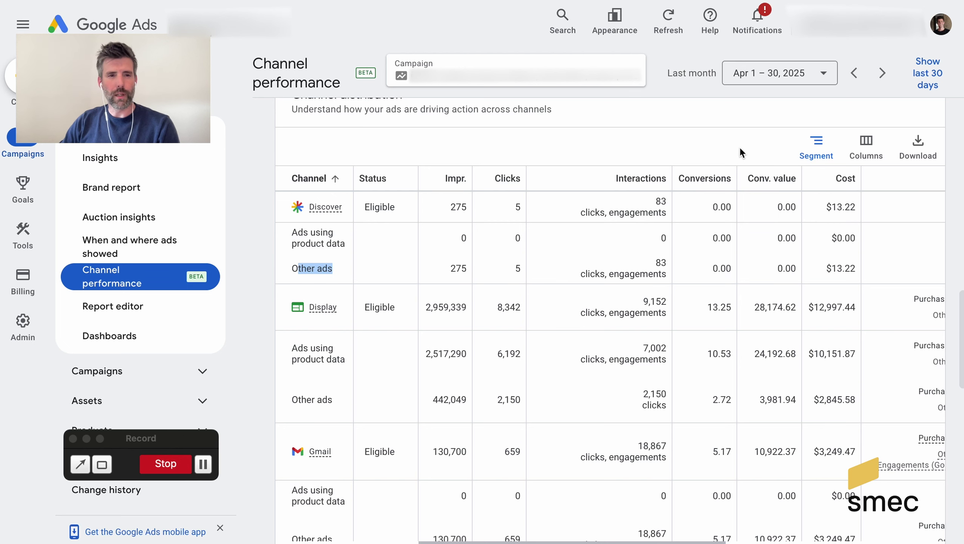
Review the flow chart's channel-to-goal connections again, down to the Channel distribution table.
{"action": "scroll", "coordinate": [740, 149], "scroll_direction": "up", "scroll_amount": 10}
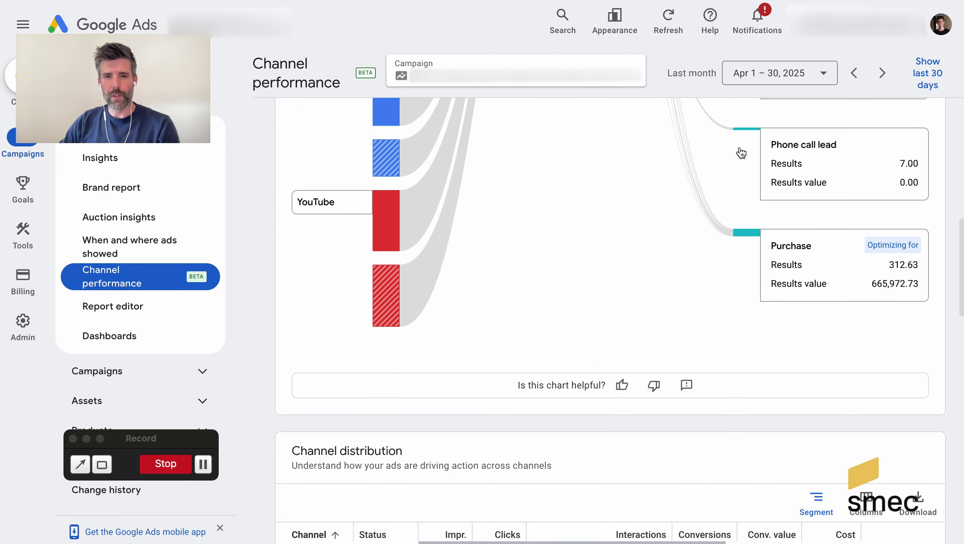
{"action": "scroll", "coordinate": [740, 154], "scroll_direction": "up", "scroll_amount": 5}
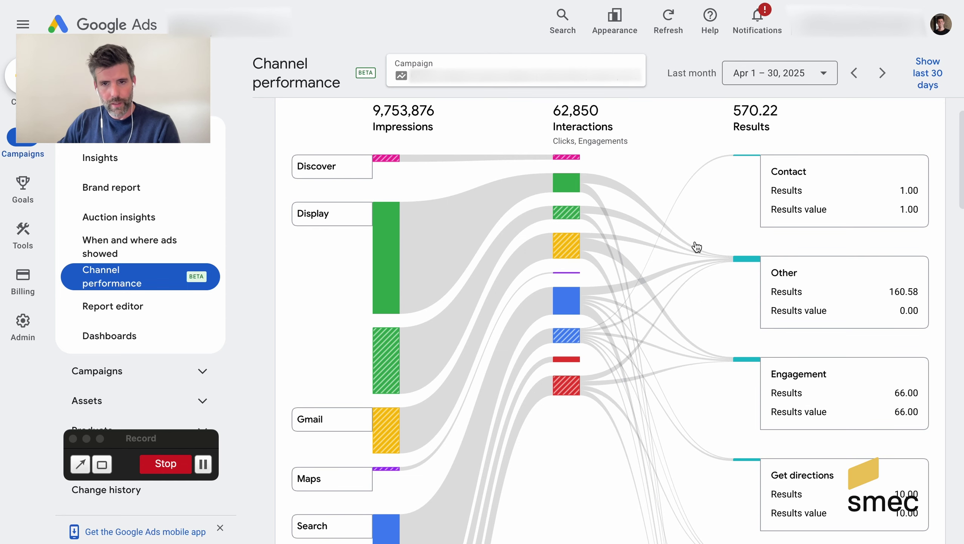
{"action": "scroll", "coordinate": [689, 254], "scroll_direction": "down", "scroll_amount": 10}
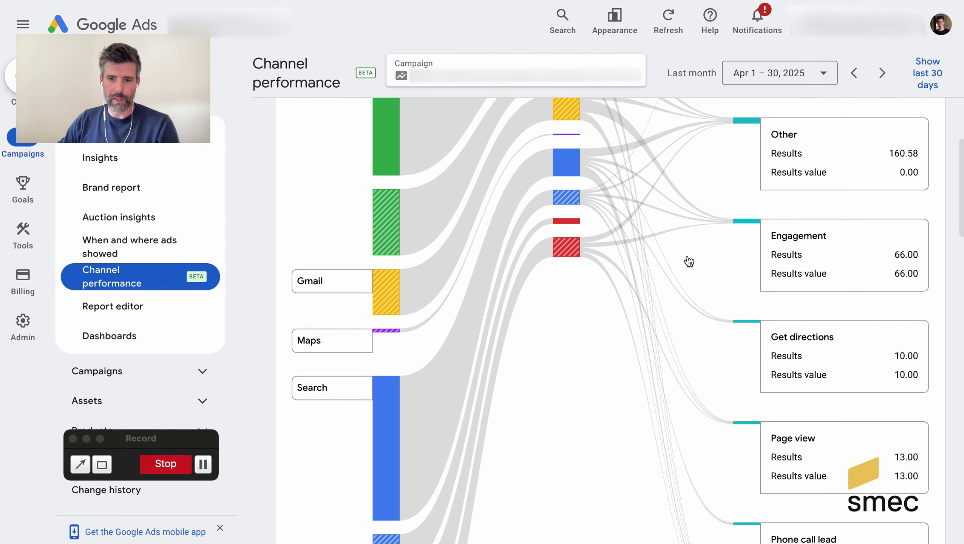
{"action": "scroll", "coordinate": [688, 261], "scroll_direction": "down", "scroll_amount": 8}
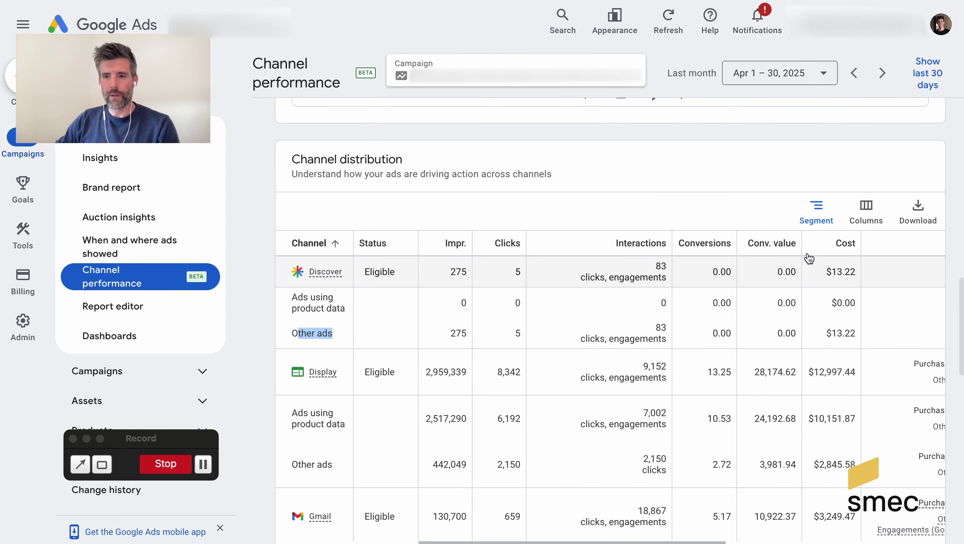
Open the table's column settings and expand all columns under Performance, Results, Conversions and Attributes to examine the available metrics.
{"action": "left_click", "coordinate": [866, 211]}
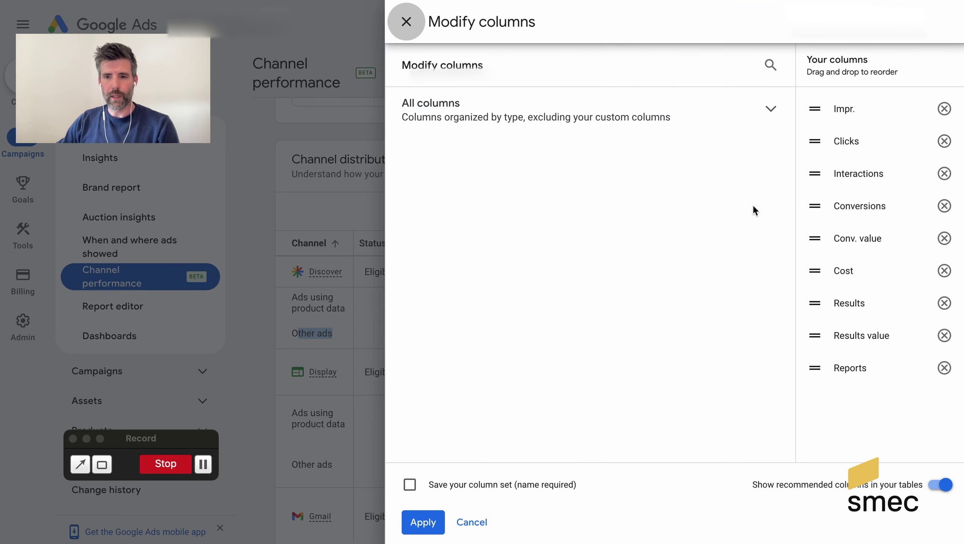
{"action": "left_click", "coordinate": [777, 114]}
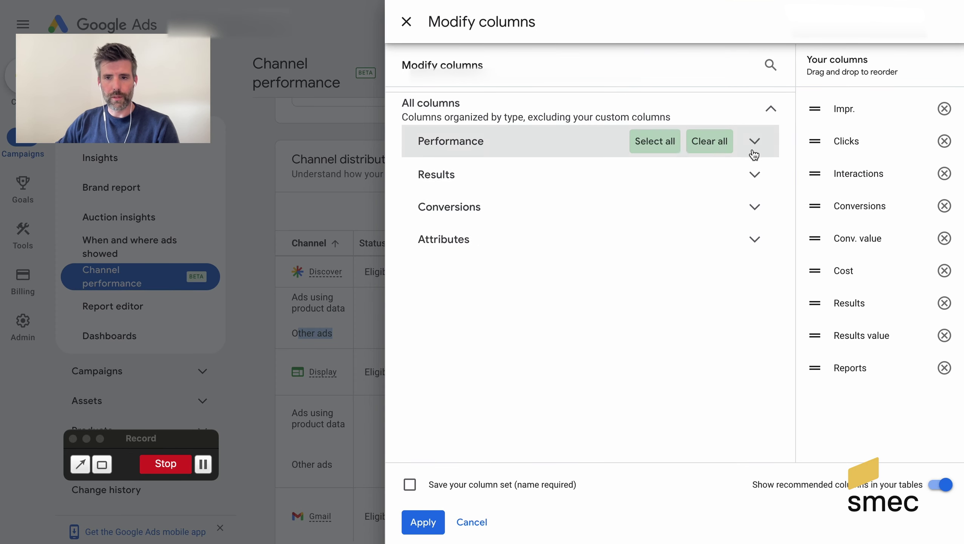
{"action": "left_click", "coordinate": [754, 151]}
{"action": "left_click", "coordinate": [757, 237]}
{"action": "left_click", "coordinate": [758, 323]}
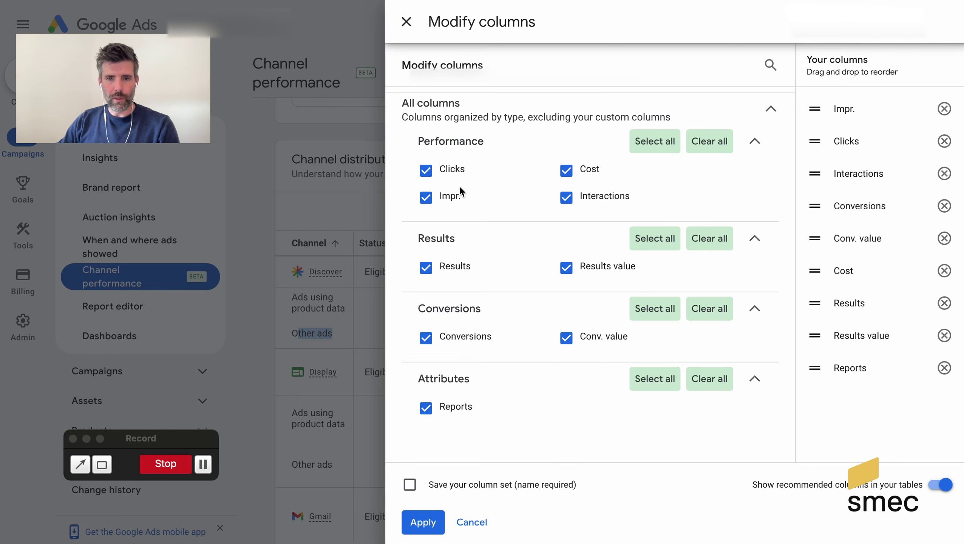
Close the column settings without changing anything and review the Channel distribution table from Discover down to YouTube.
{"action": "mouse_move", "coordinate": [495, 201]}
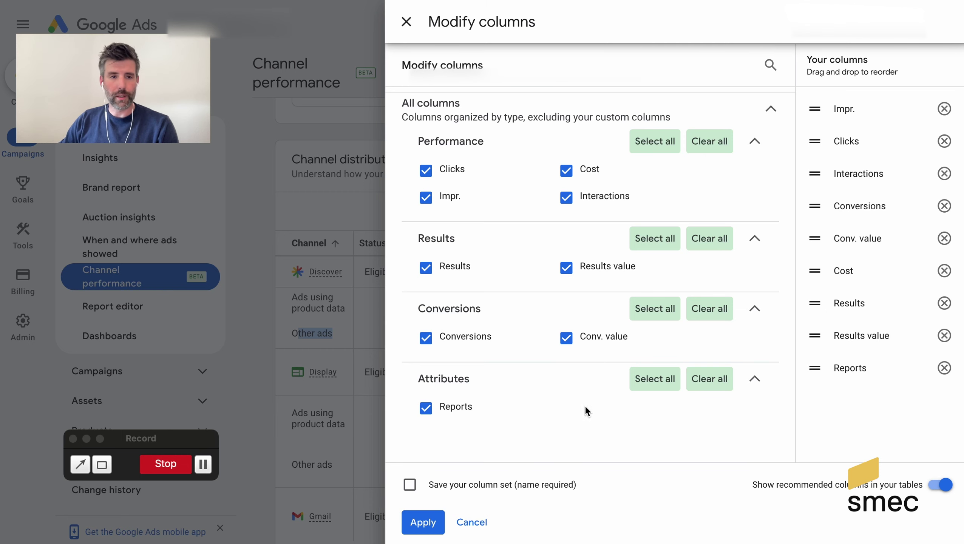
{"action": "left_click", "coordinate": [478, 525]}
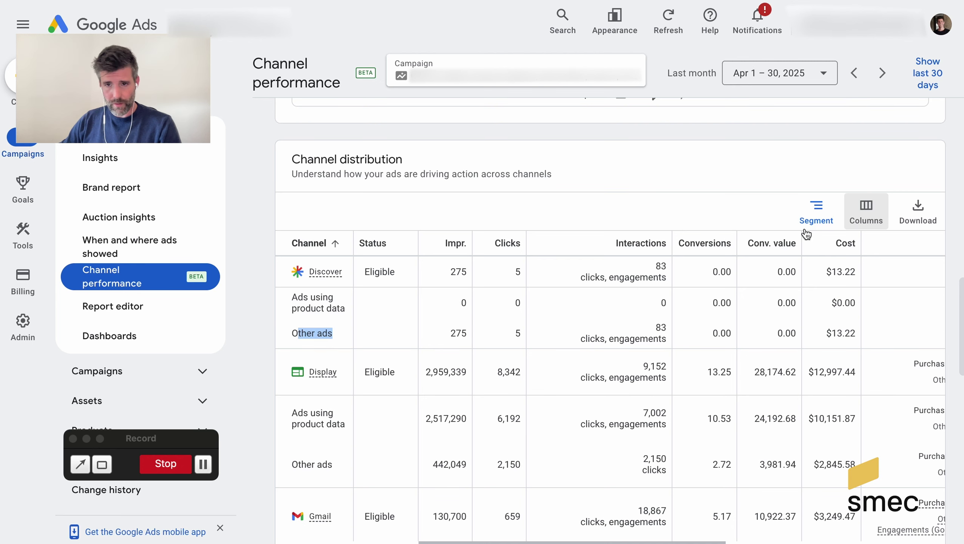
{"action": "scroll", "coordinate": [766, 265], "scroll_direction": "right", "scroll_amount": 1}
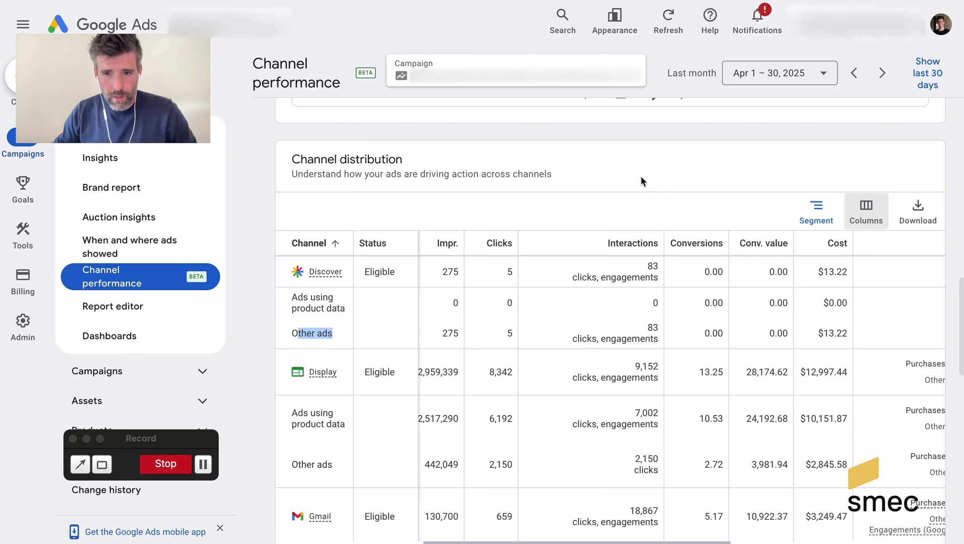
{"action": "scroll", "coordinate": [641, 176], "scroll_direction": "down", "scroll_amount": 1}
{"action": "scroll", "coordinate": [621, 208], "scroll_direction": "down", "scroll_amount": 15}
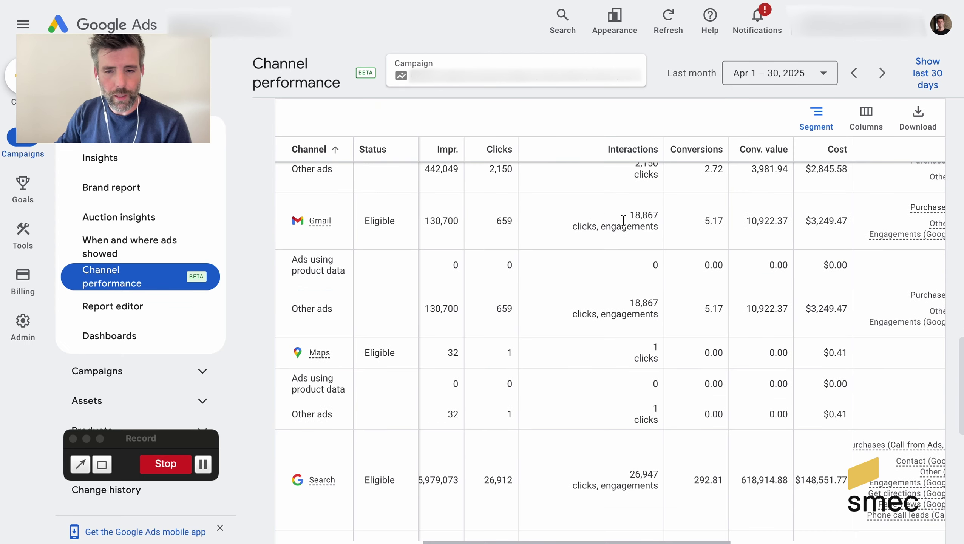
{"action": "scroll", "coordinate": [624, 220], "scroll_direction": "down", "scroll_amount": 4}
{"action": "scroll", "coordinate": [624, 220], "scroll_direction": "up", "scroll_amount": 12}
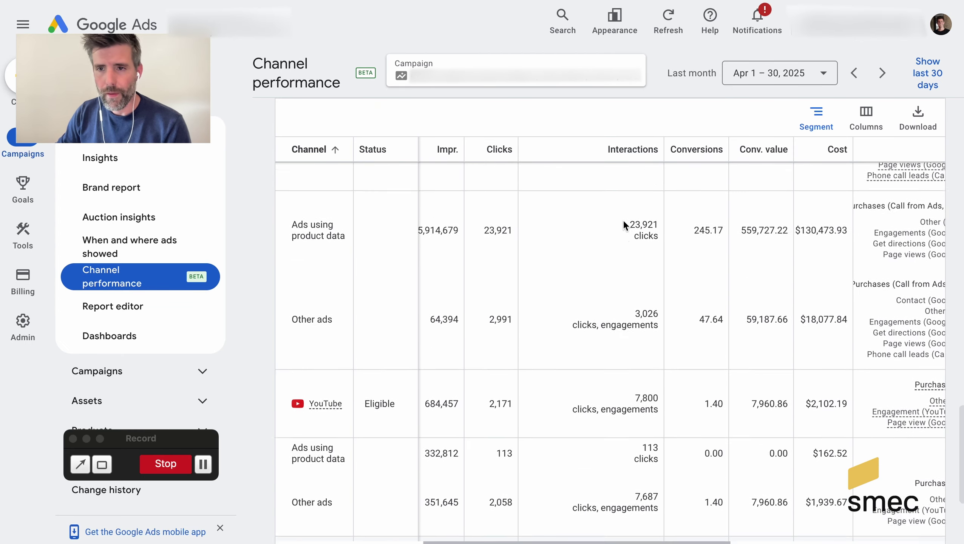
{"action": "scroll", "coordinate": [624, 220], "scroll_direction": "up", "scroll_amount": 6}
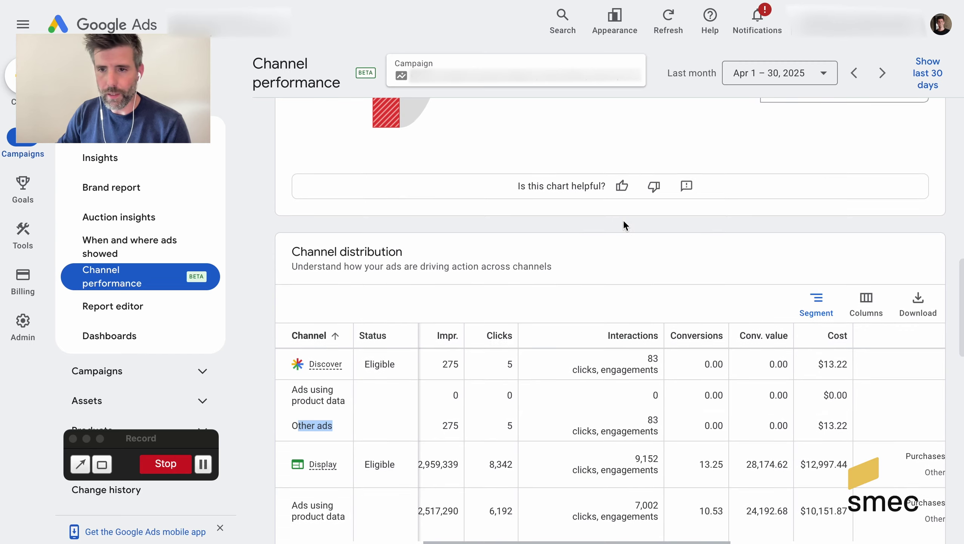
Examine the table's report scheduling options, including frequency, file format, recipient, segments and report name, and cancel without scheduling.
{"action": "left_click", "coordinate": [927, 315]}
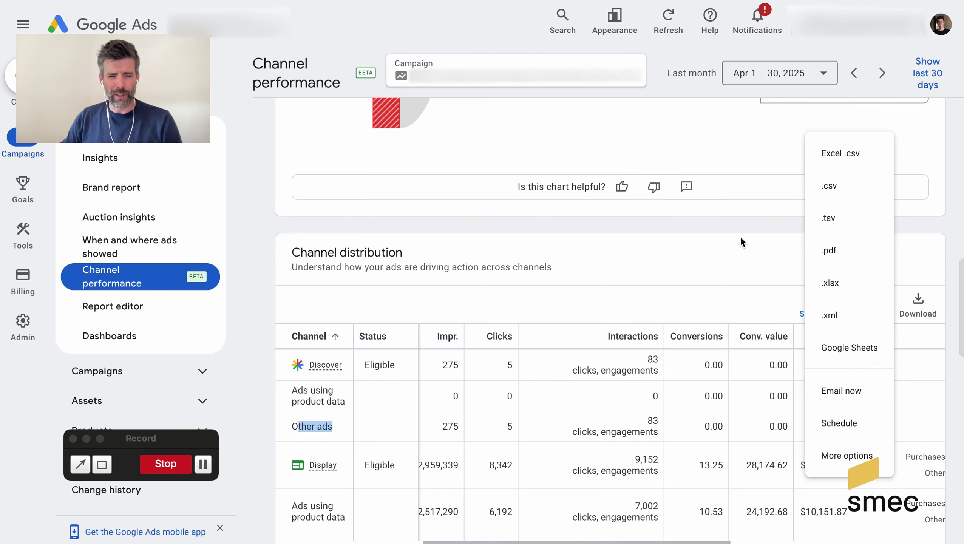
{"action": "left_click", "coordinate": [851, 419]}
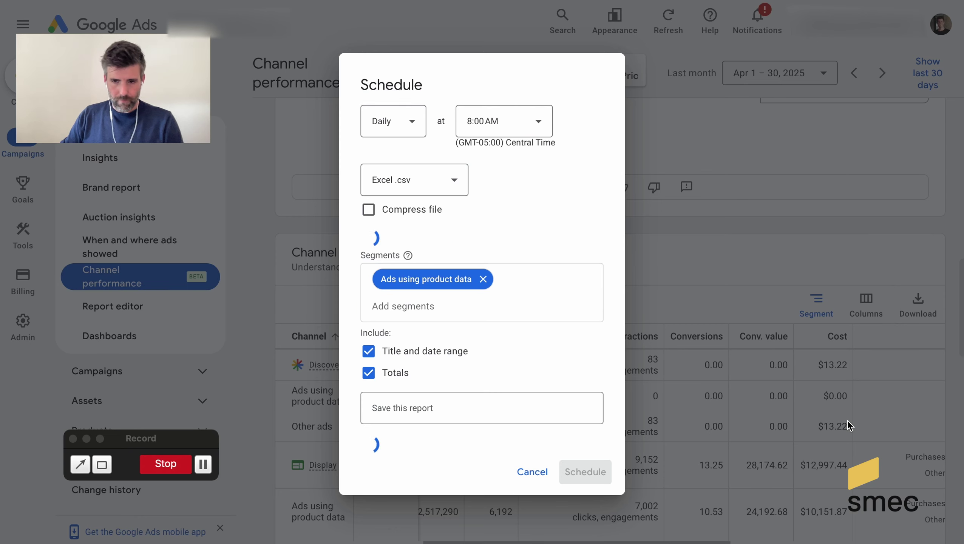
{"action": "scroll", "coordinate": [552, 227], "scroll_direction": "down", "scroll_amount": 2}
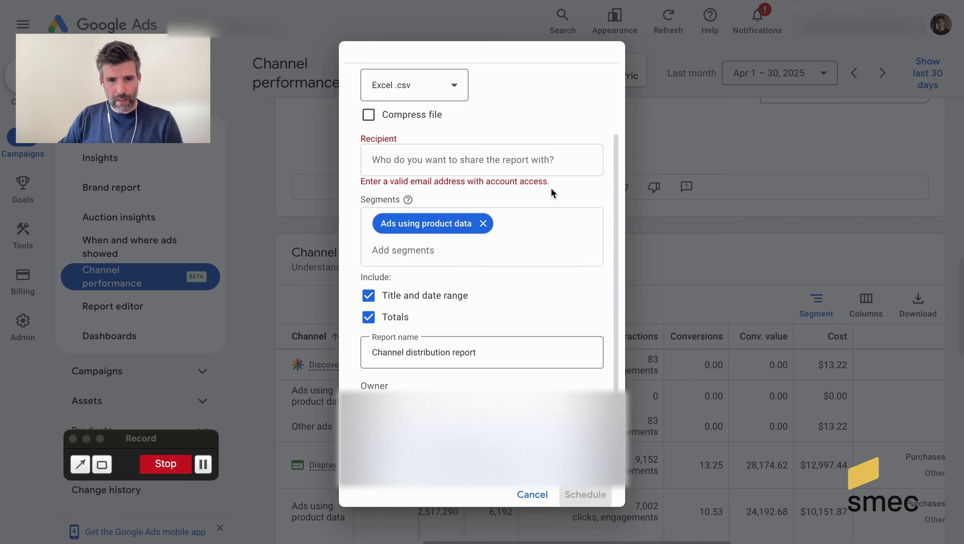
{"action": "scroll", "coordinate": [552, 192], "scroll_direction": "up", "scroll_amount": 2}
{"action": "scroll", "coordinate": [552, 193], "scroll_direction": "down", "scroll_amount": 2}
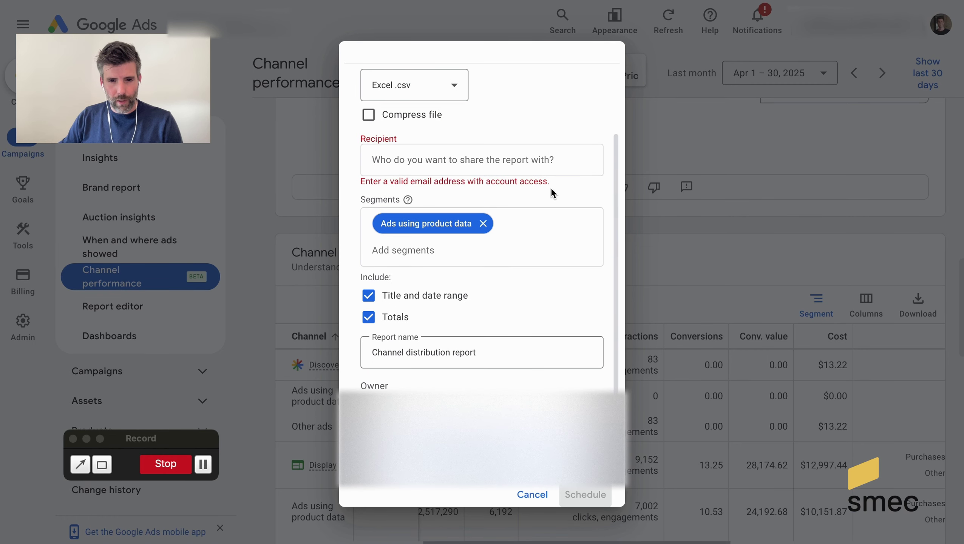
{"action": "scroll", "coordinate": [552, 193], "scroll_direction": "up", "scroll_amount": 3}
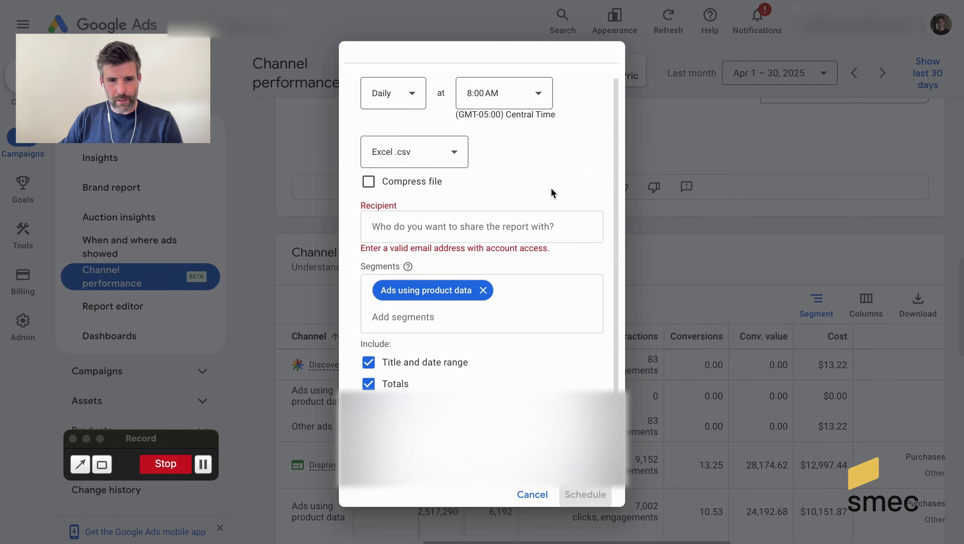
{"action": "left_click", "coordinate": [532, 494]}
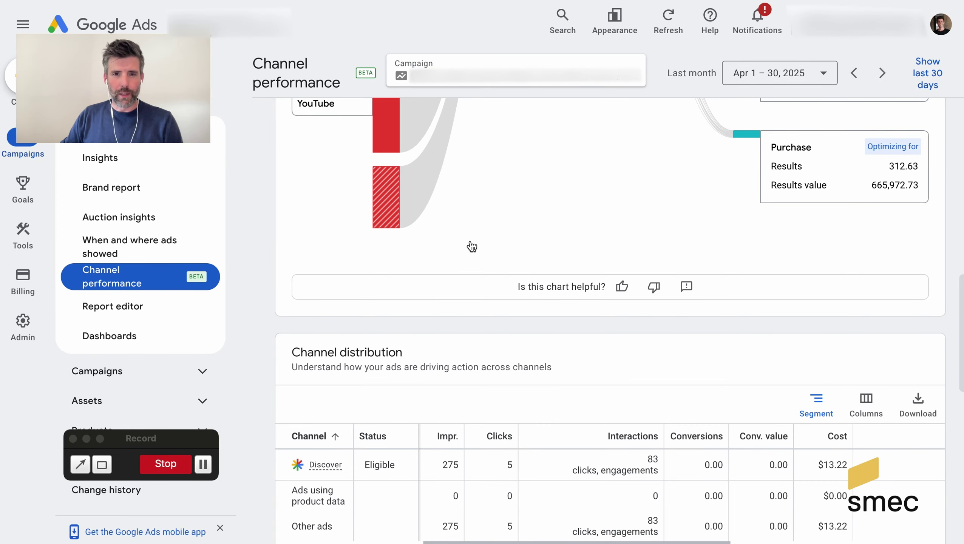
Examine the table's additional download options, covering file format, segments and included details, and cancel without downloading.
{"action": "scroll", "coordinate": [472, 247], "scroll_direction": "up", "scroll_amount": 10}
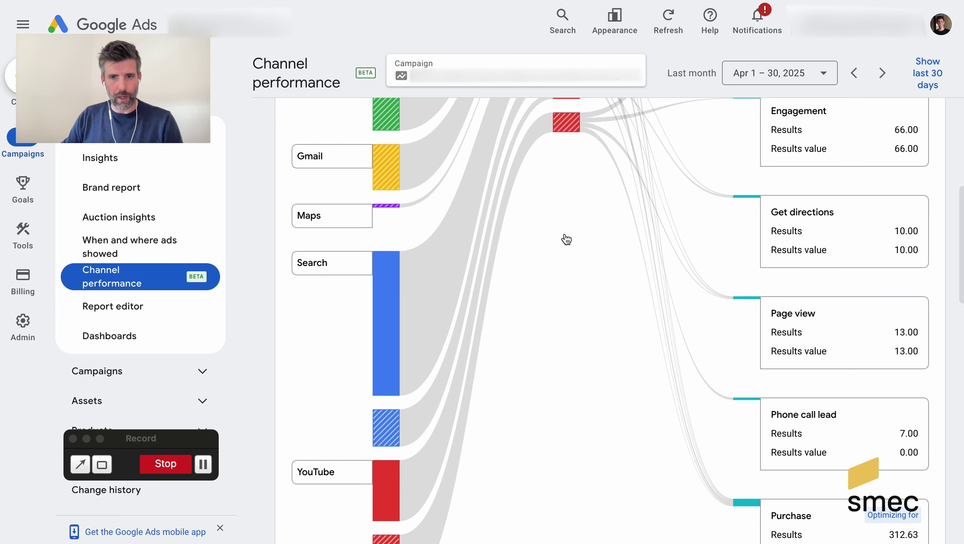
{"action": "scroll", "coordinate": [567, 239], "scroll_direction": "down", "scroll_amount": 3}
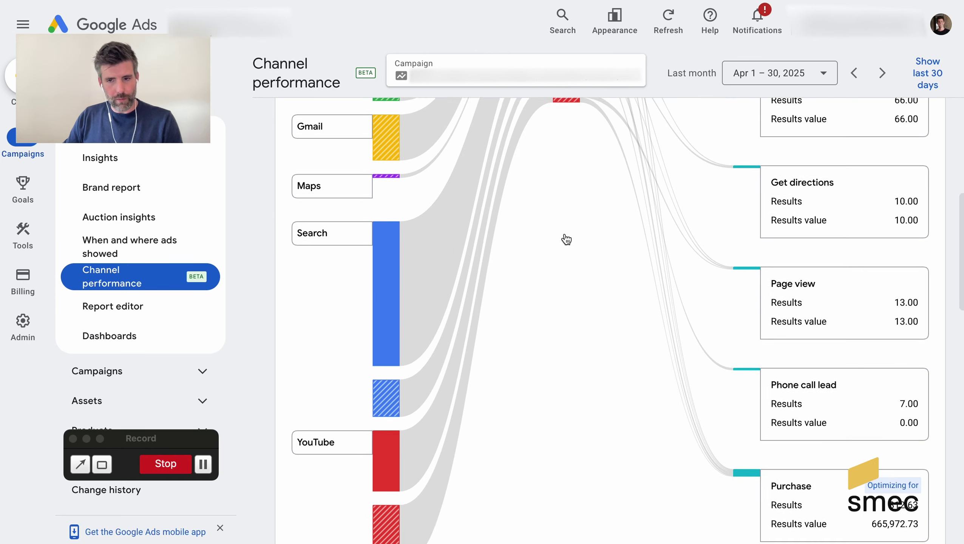
{"action": "scroll", "coordinate": [566, 239], "scroll_direction": "down", "scroll_amount": 10}
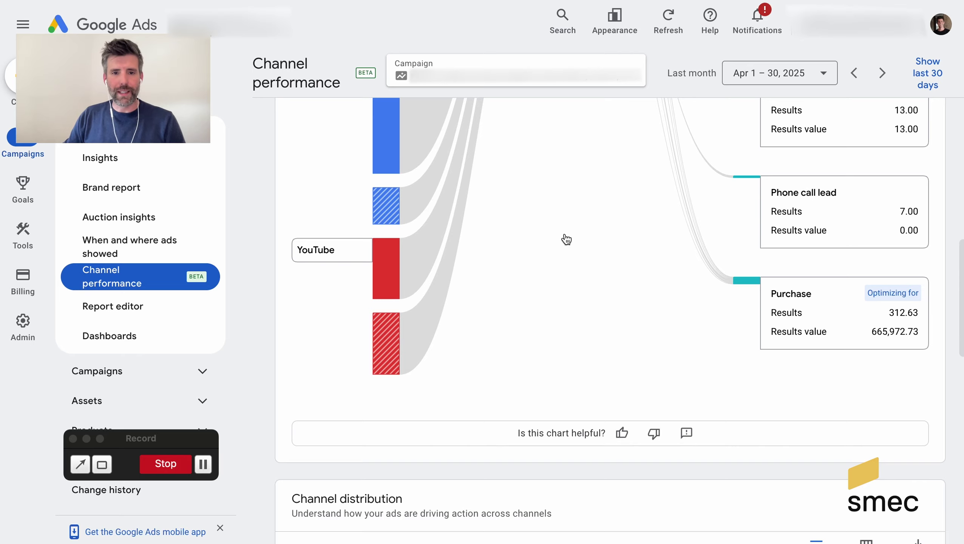
{"action": "scroll", "coordinate": [764, 263], "scroll_direction": "down", "scroll_amount": 4}
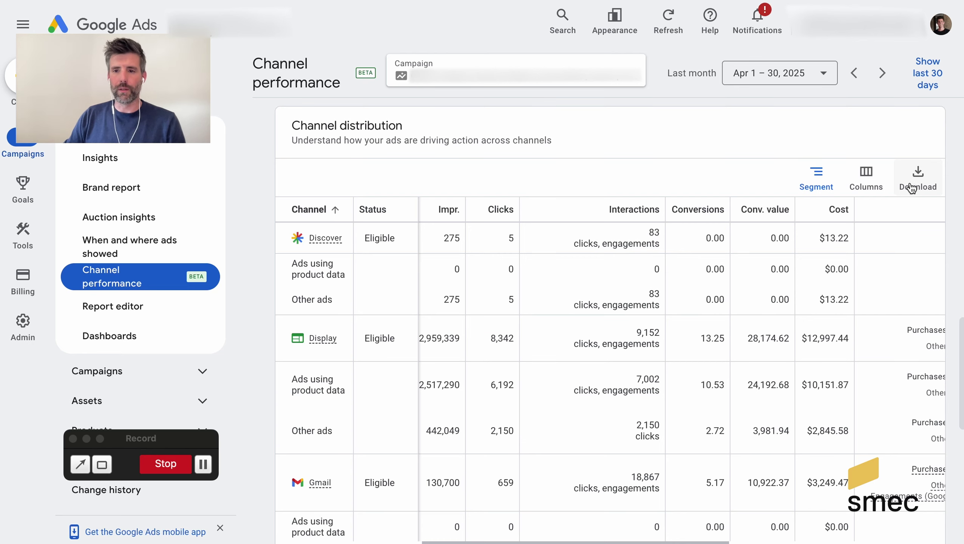
{"action": "left_click", "coordinate": [911, 187]}
{"action": "left_click", "coordinate": [914, 518]}
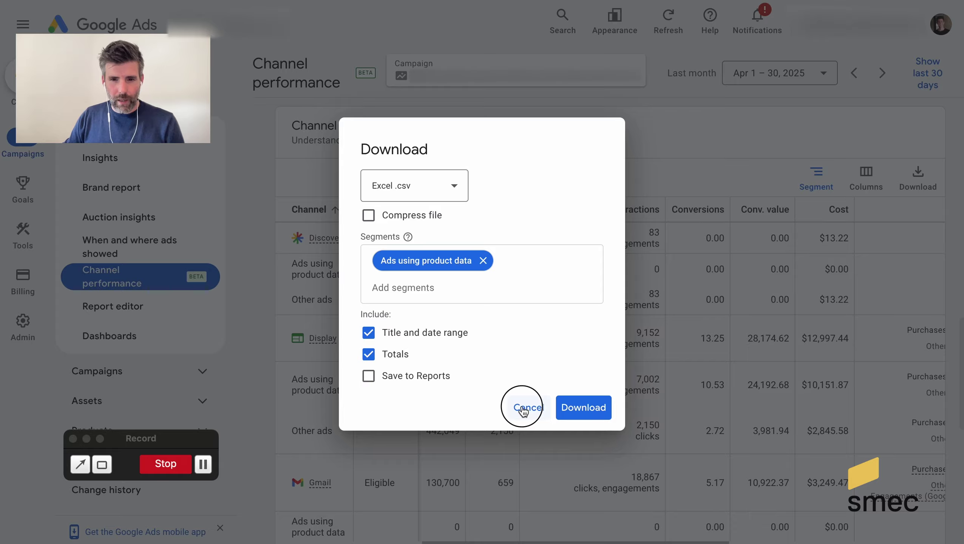
{"action": "left_click", "coordinate": [528, 407]}
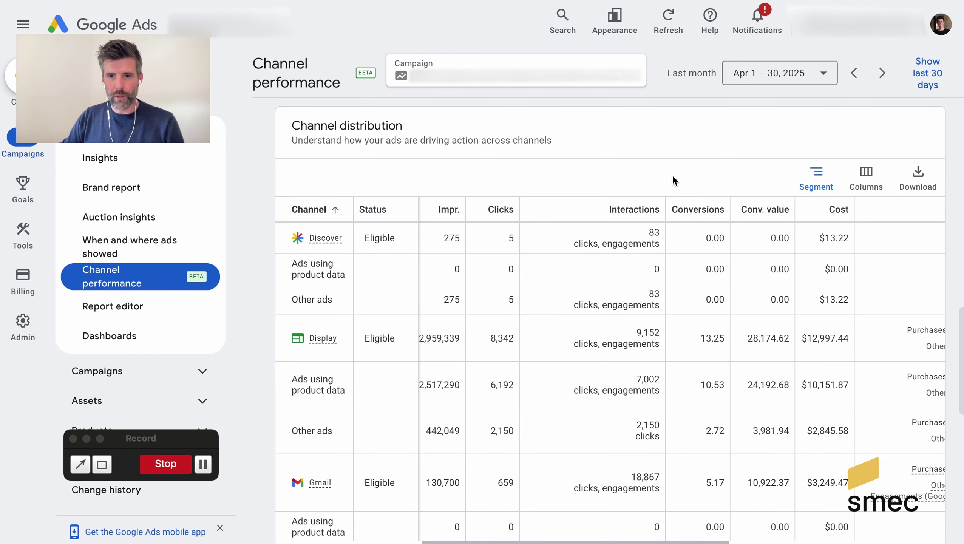
Export the Channel distribution table to Google Sheets and open the resulting Channel distribution report.
{"action": "scroll", "coordinate": [674, 172], "scroll_direction": "up", "scroll_amount": 6}
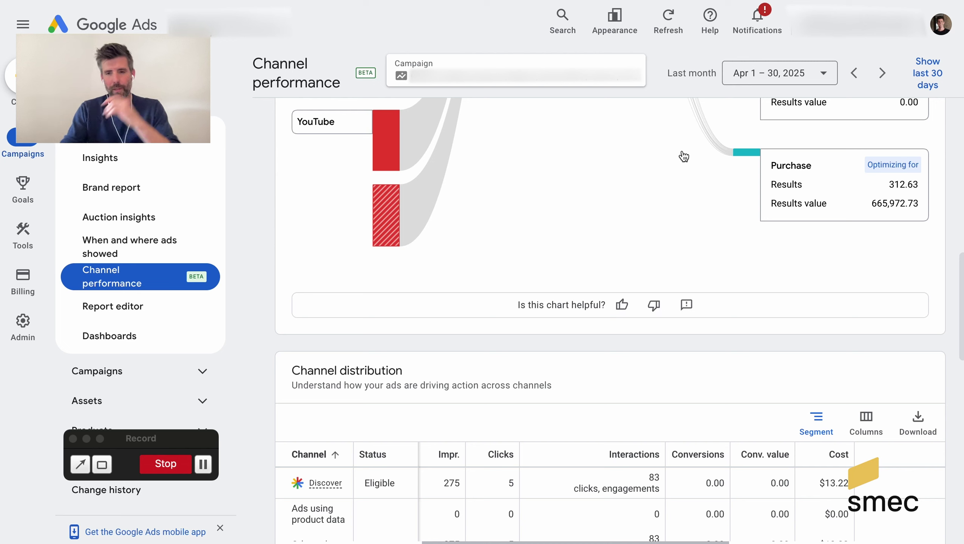
{"action": "left_click", "coordinate": [918, 421]}
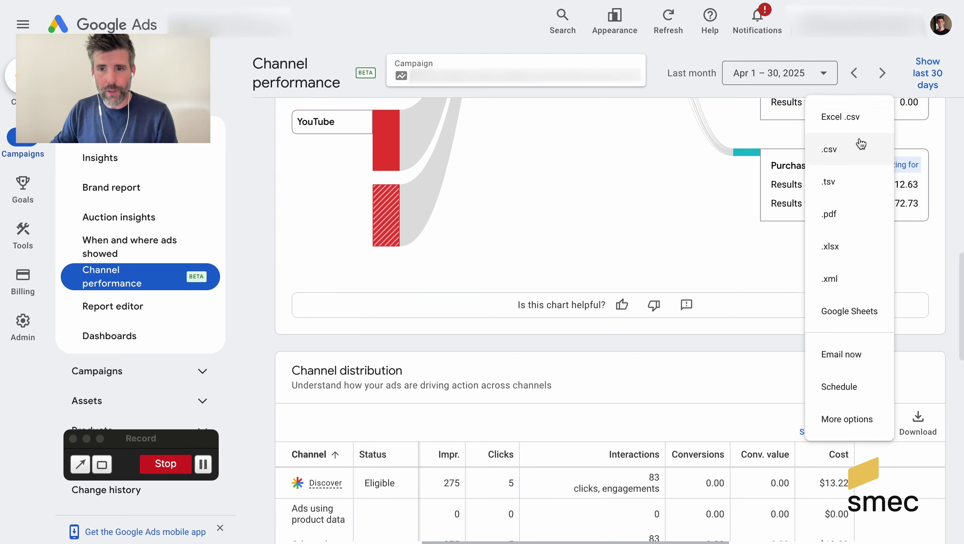
{"action": "left_click", "coordinate": [852, 156]}
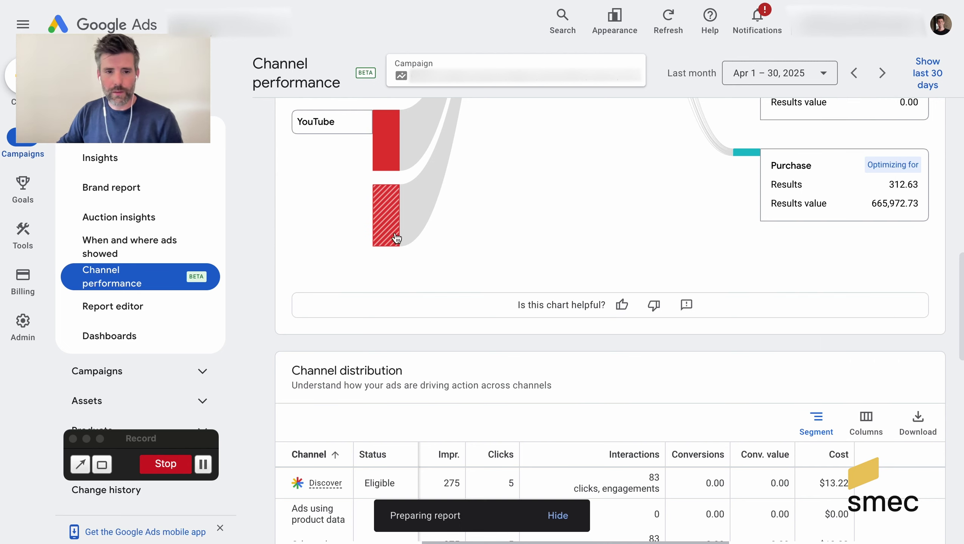
{"action": "left_click", "coordinate": [202, 465]}
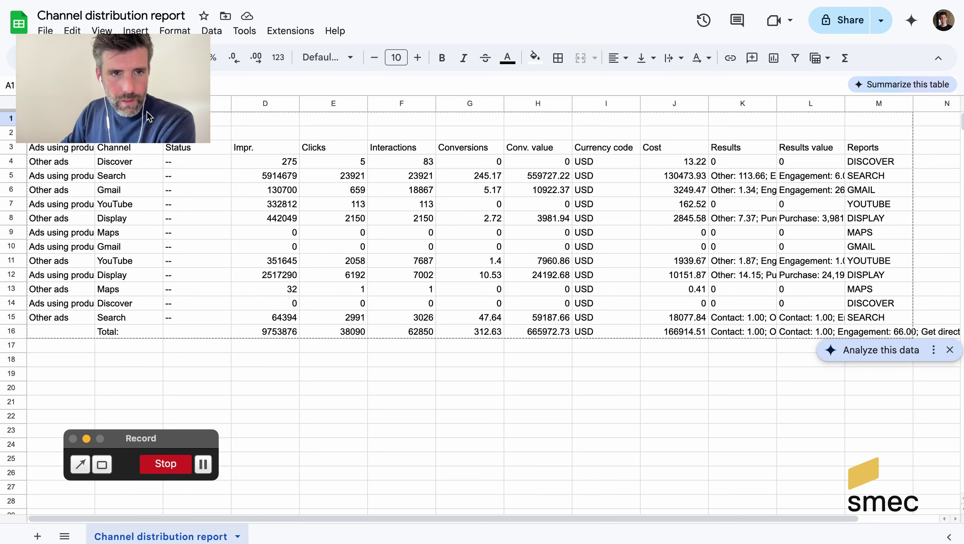
{"action": "left_click", "coordinate": [172, 79]}
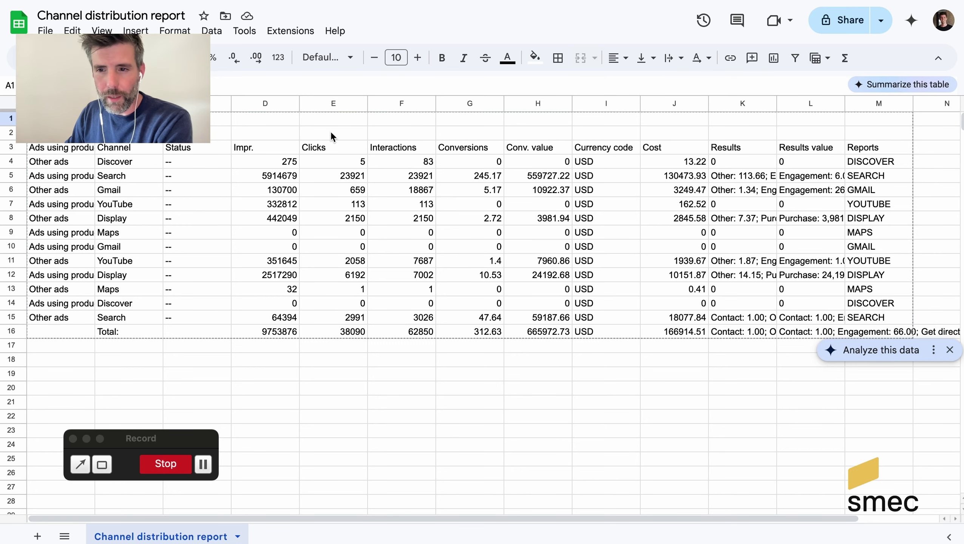
Widen the Results column K to about twice its width and inspect the Search channel's breakdown in K5.
{"action": "scroll", "coordinate": [266, 185], "scroll_direction": "right", "scroll_amount": 1}
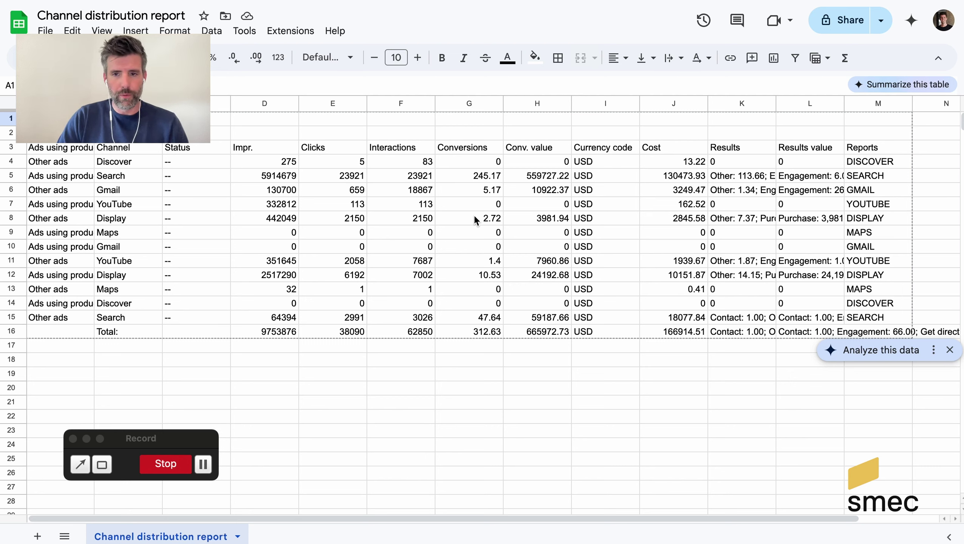
{"action": "left_click", "coordinate": [762, 177]}
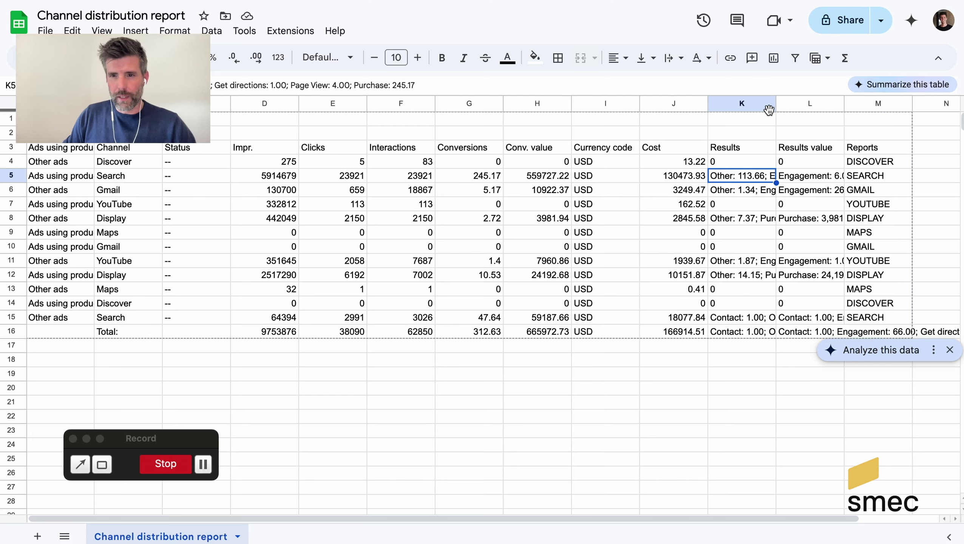
{"action": "left_click_drag", "start_coordinate": [777, 103], "coordinate": [953, 101]}
{"action": "scroll", "coordinate": [949, 102], "scroll_direction": "right", "scroll_amount": 3}
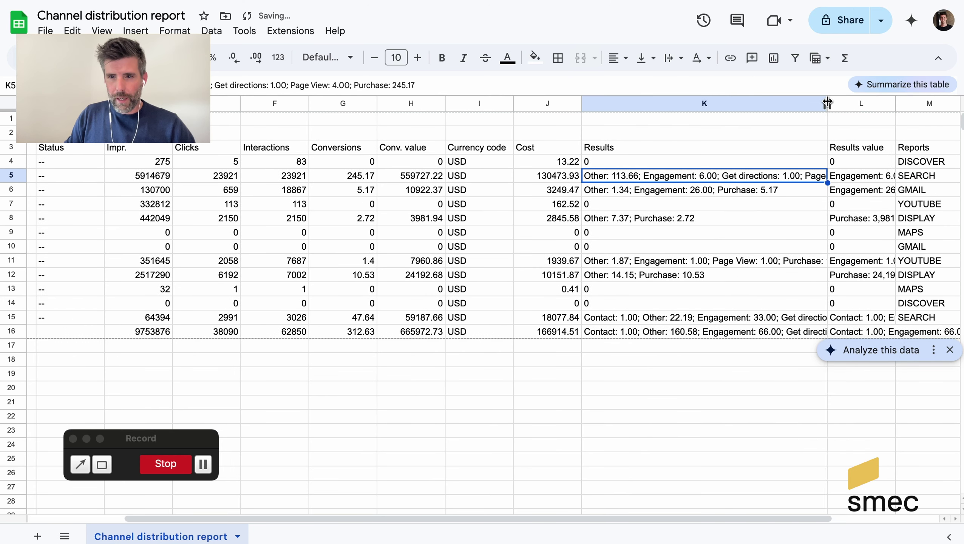
{"action": "left_click_drag", "start_coordinate": [828, 101], "coordinate": [714, 102]}
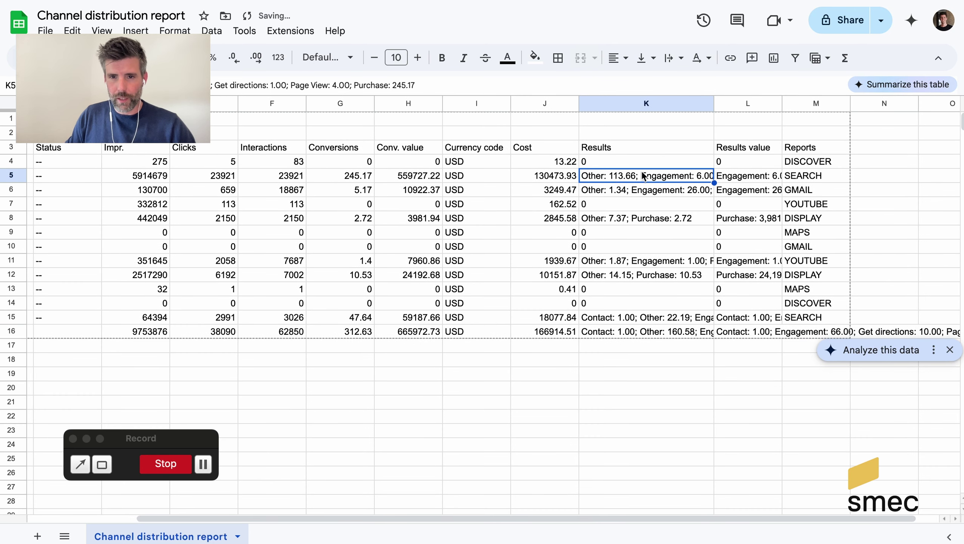
{"action": "left_click", "coordinate": [617, 177]}
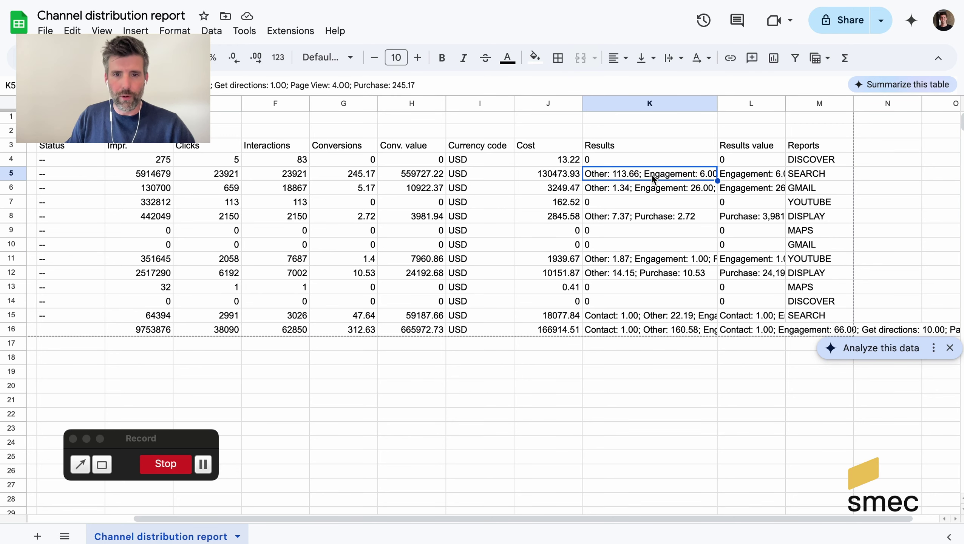
Insert an empty column between Clicks and Interactions and enter "Engage,ents" as its header in F3.
{"action": "scroll", "coordinate": [653, 179], "scroll_direction": "left", "scroll_amount": 5}
{"action": "left_click", "coordinate": [397, 103]}
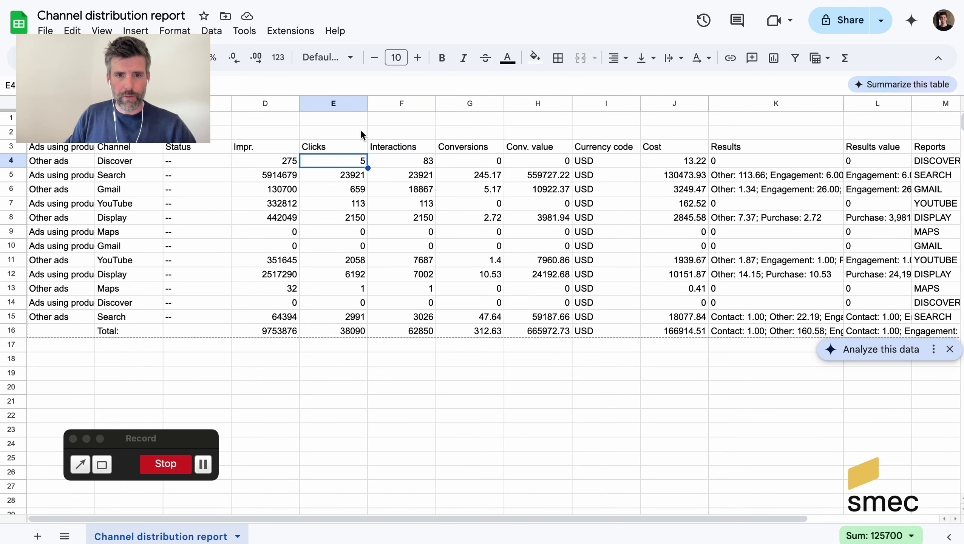
{"action": "right_click", "coordinate": [402, 104]}
{"action": "left_click", "coordinate": [457, 167]}
{"action": "left_click", "coordinate": [391, 148]}
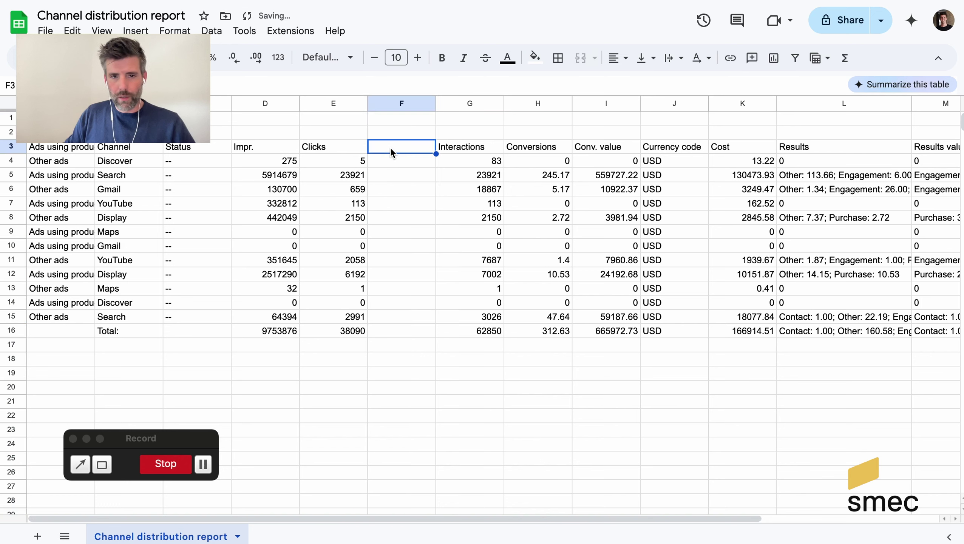
{"action": "type", "text": "Engage,ents"}
{"action": "key", "text": "Left"}
{"action": "key", "text": "Left"}
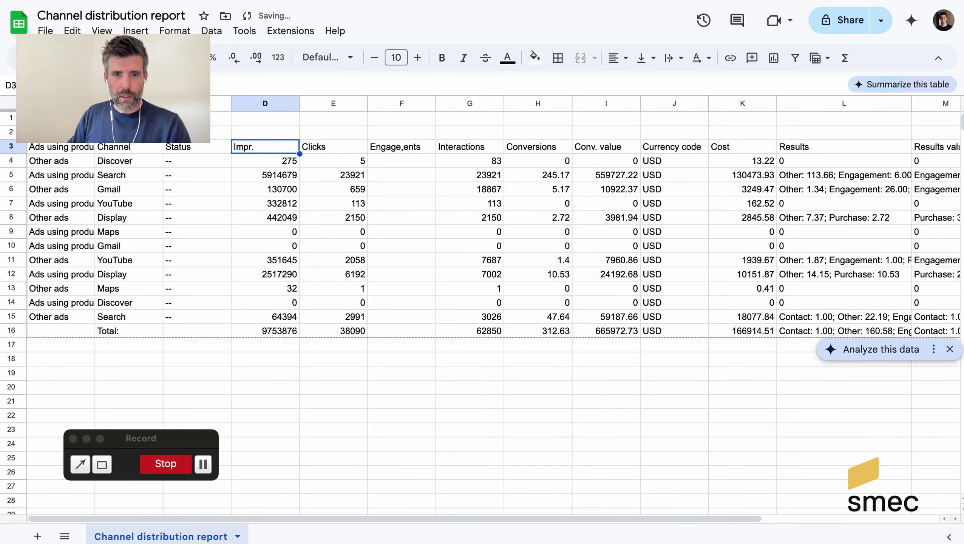
Calculate Interactions minus Clicks in F4 with =G4-E4 and autofill the formula down to the Total row.
{"action": "left_click", "coordinate": [401, 166]}
{"action": "type", "text": "="}
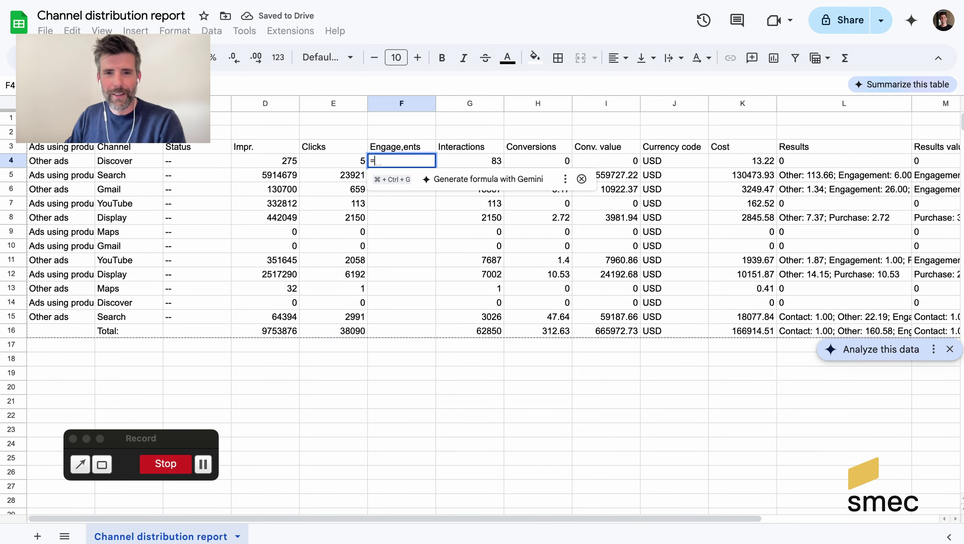
{"action": "left_click", "coordinate": [469, 159]}
{"action": "type", "text": "-"}
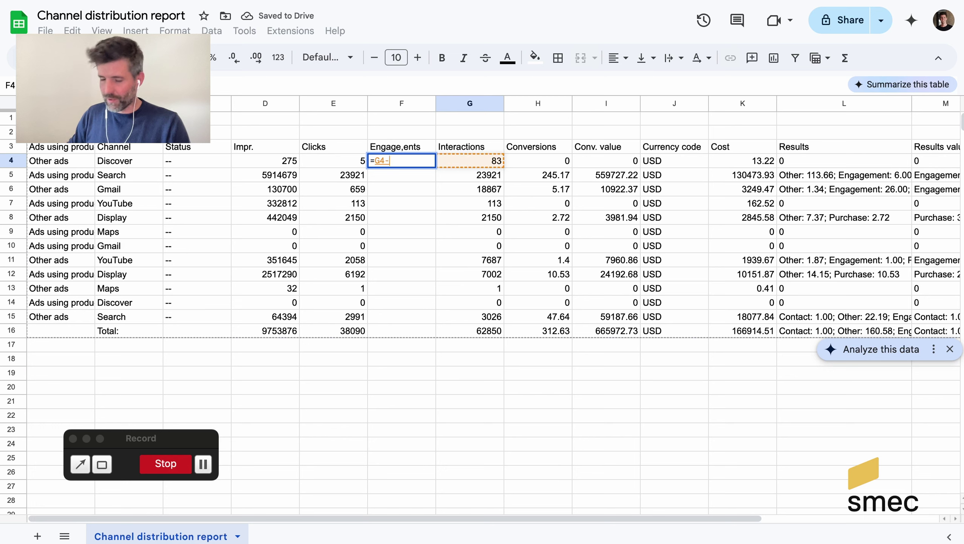
{"action": "left_click", "coordinate": [355, 164]}
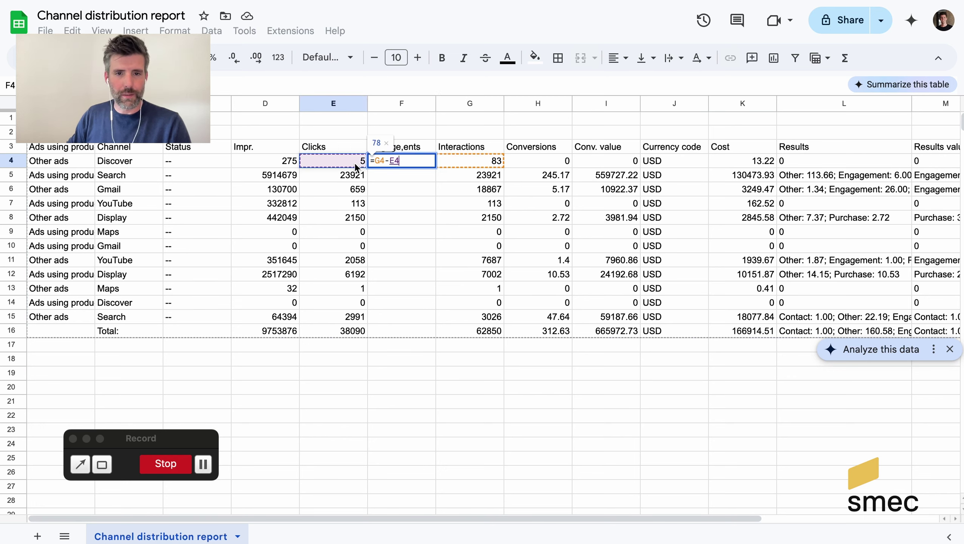
{"action": "key", "text": "Return"}
{"action": "left_click", "coordinate": [452, 261]}
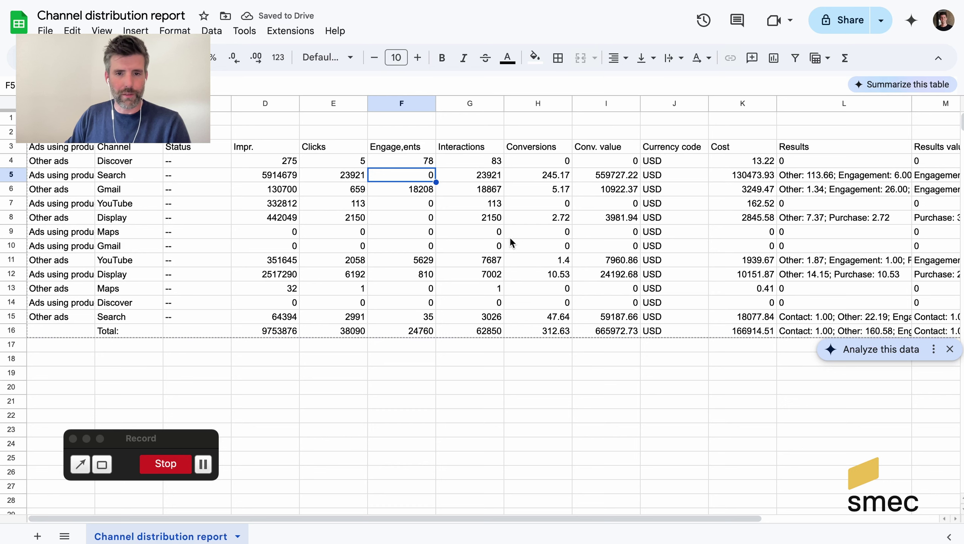
Insert an empty column between Conv. value and Currency code and enter "ROAS" as its header in J3.
{"action": "right_click", "coordinate": [656, 99]}
{"action": "left_click", "coordinate": [685, 166]}
{"action": "left_click", "coordinate": [652, 147]}
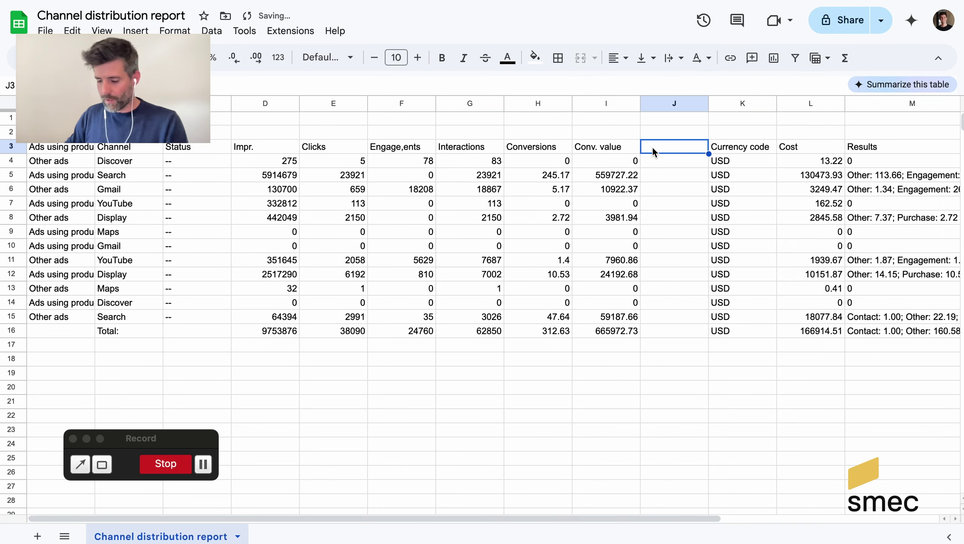
{"action": "type", "text": "ROAS"}
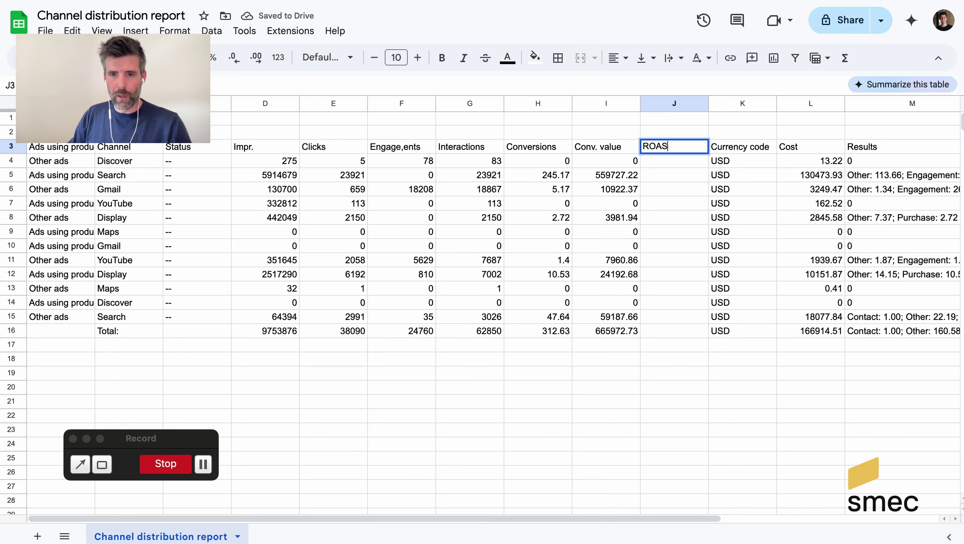
Calculate ROAS as Conv. value divided by Cost in J4 with =I4/L4 and autofill the formula down to the Total row.
{"action": "left_click", "coordinate": [656, 163]}
{"action": "type", "text": "="}
{"action": "left_click", "coordinate": [599, 161]}
{"action": "type", "text": "/"}
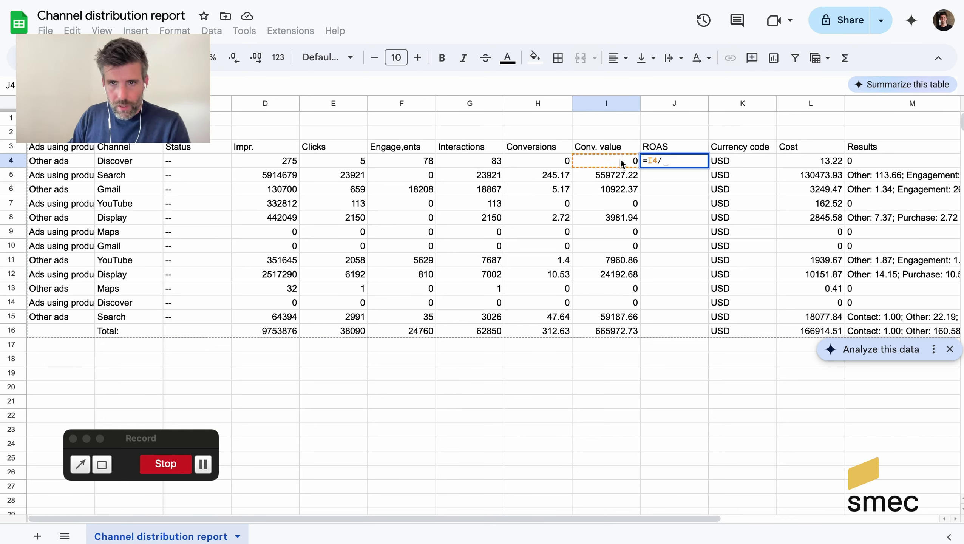
{"action": "left_click", "coordinate": [788, 161]}
{"action": "key", "text": "Return"}
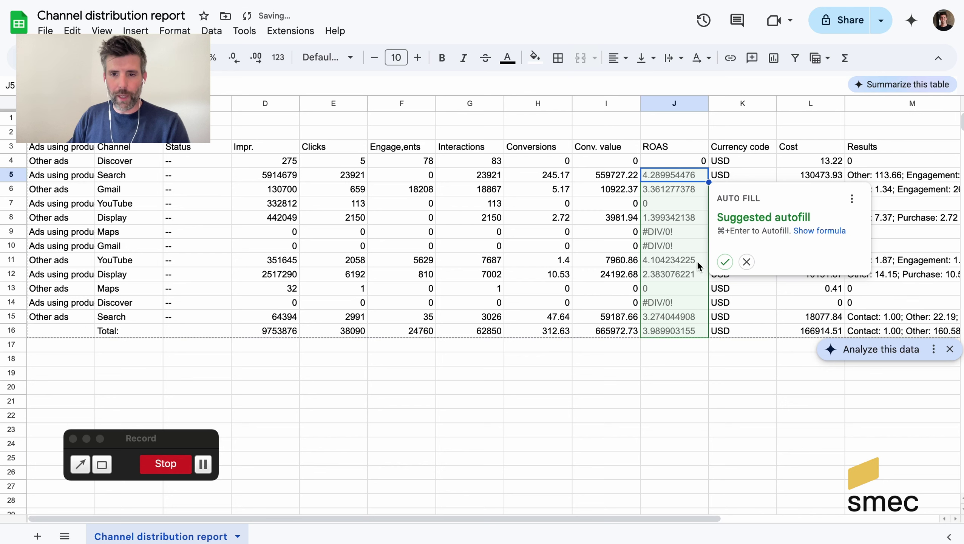
{"action": "left_click", "coordinate": [734, 263]}
{"action": "left_click", "coordinate": [725, 262]}
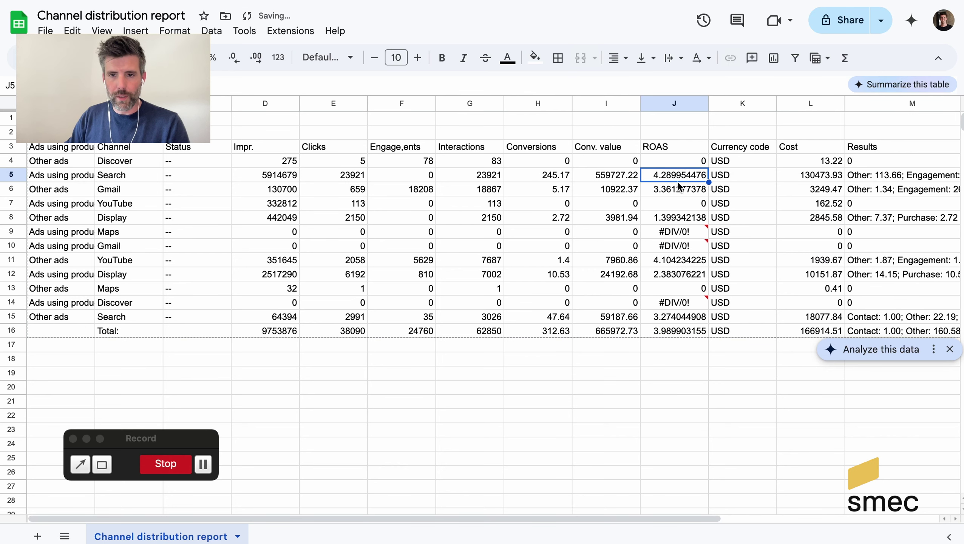
Format the ROAS values in J4:J16 to show one decimal place.
{"action": "left_click_drag", "start_coordinate": [676, 160], "coordinate": [681, 330]}
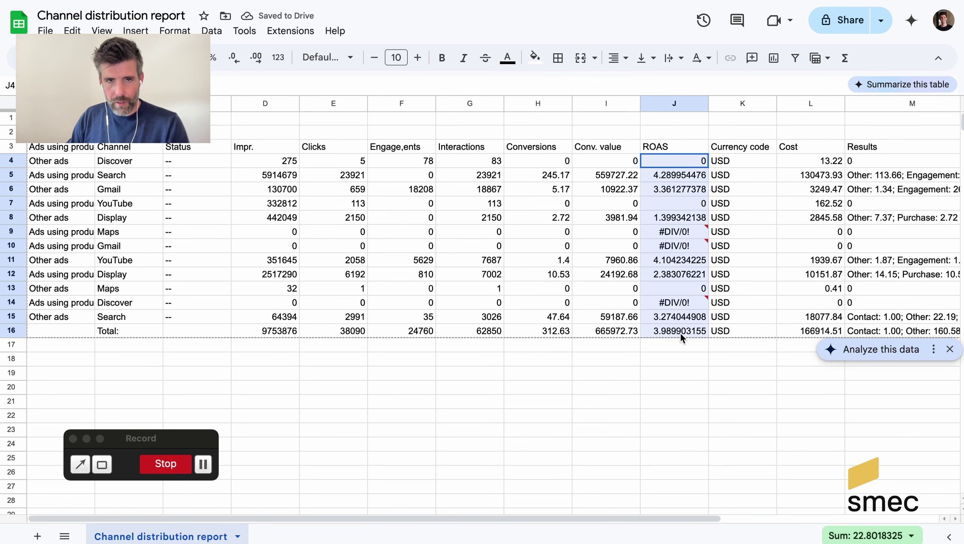
{"action": "left_click", "coordinate": [234, 59]}
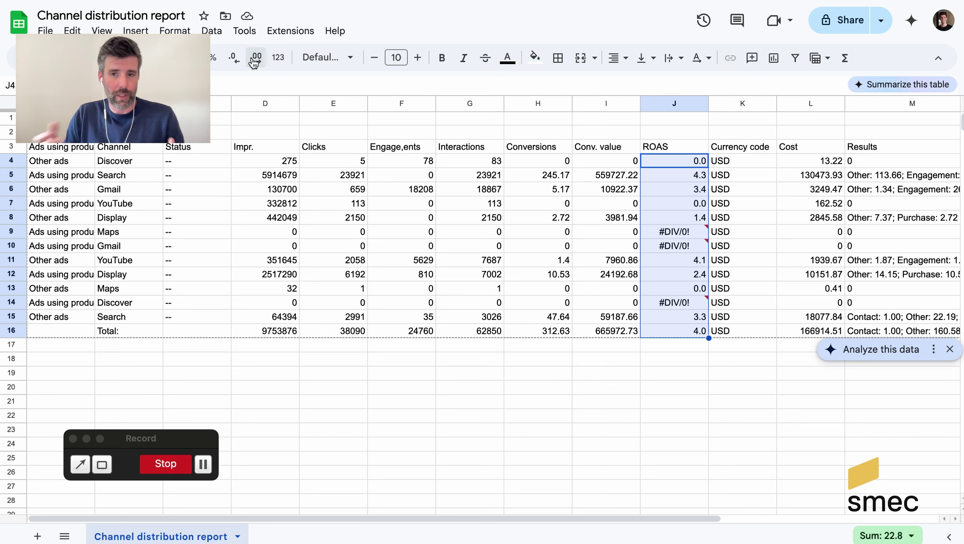
Examine Gmail's interactions in G6, the calculated engagements column, and the Search channel's Results breakdown in M5.
{"action": "left_click", "coordinate": [447, 188]}
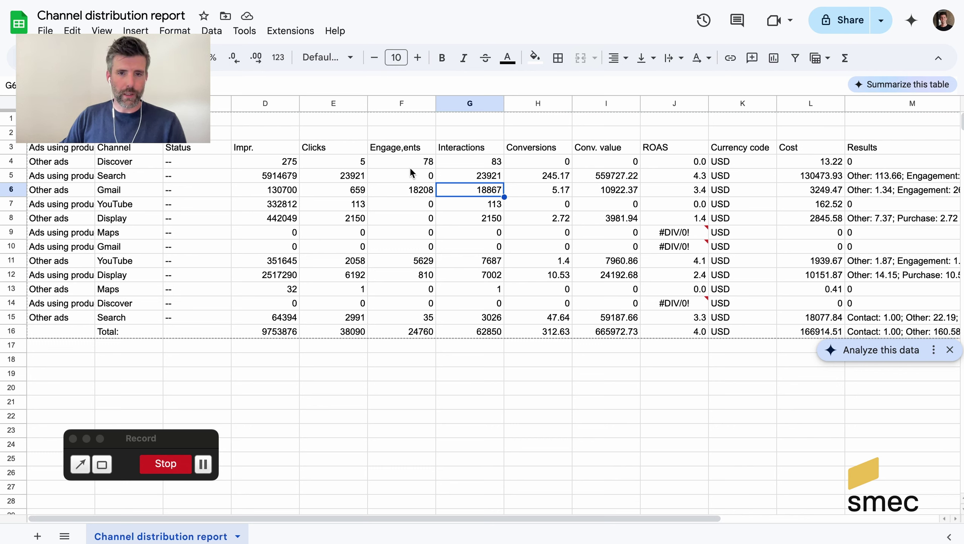
{"action": "left_click", "coordinate": [409, 145]}
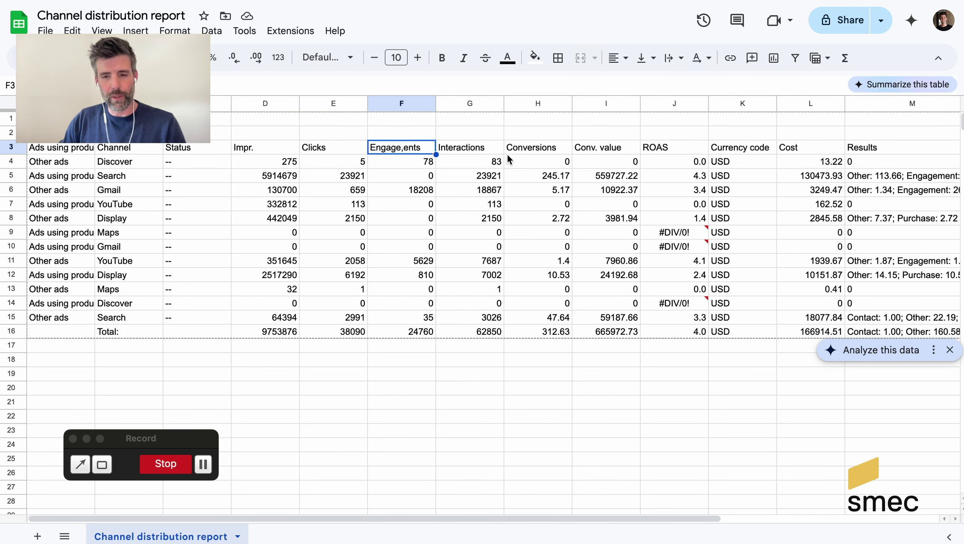
{"action": "left_click", "coordinate": [875, 176]}
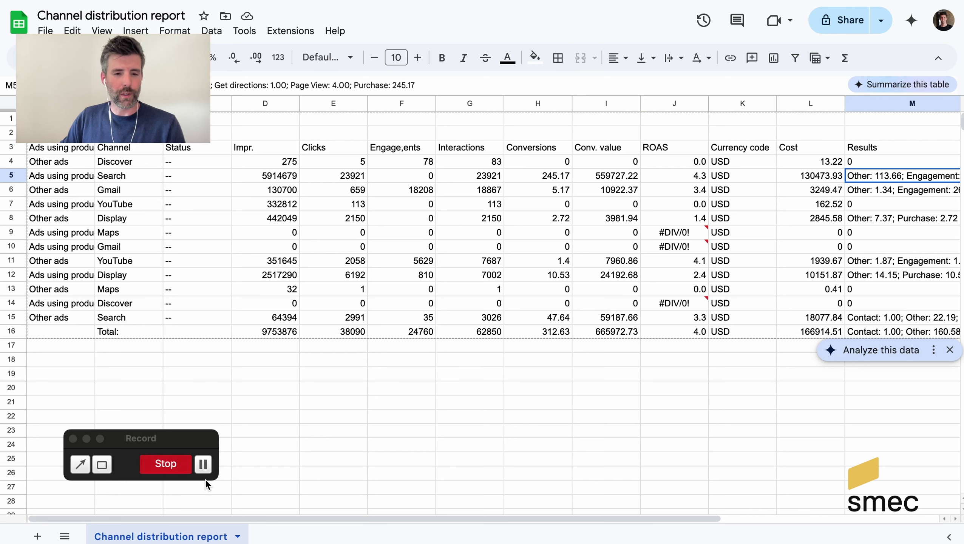
{"action": "left_click", "coordinate": [203, 463]}
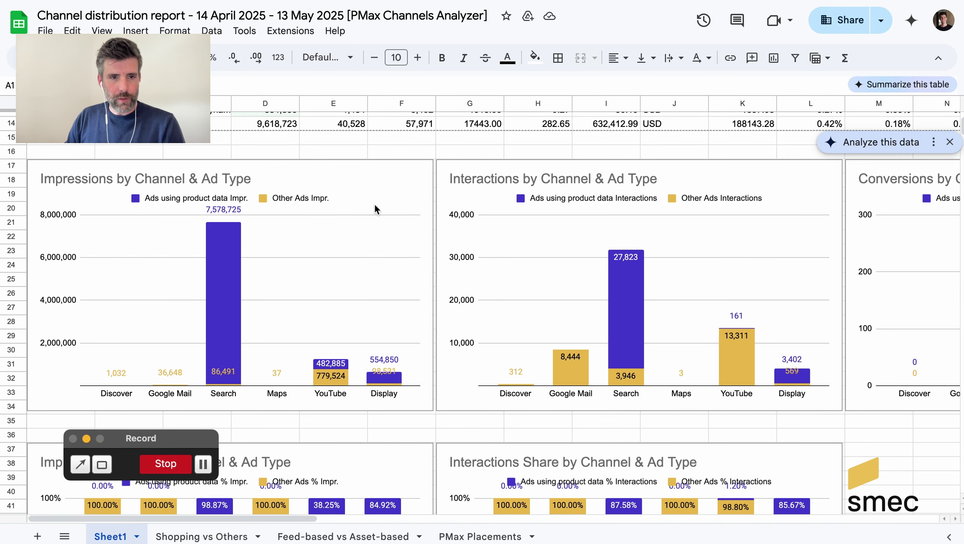
Examine the Impressions and Interactions by Channel & Ad Type charts and their share charts on Sheet1 of the PMax Channels Analyzer.
{"action": "scroll", "coordinate": [418, 179], "scroll_direction": "down", "scroll_amount": 1}
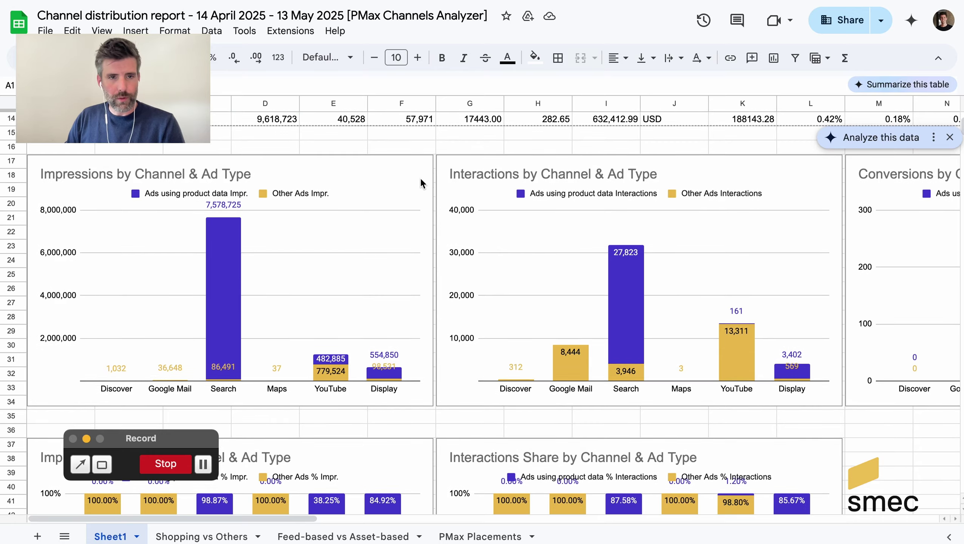
{"action": "scroll", "coordinate": [431, 200], "scroll_direction": "down", "scroll_amount": 5}
{"action": "scroll", "coordinate": [431, 201], "scroll_direction": "up", "scroll_amount": 4}
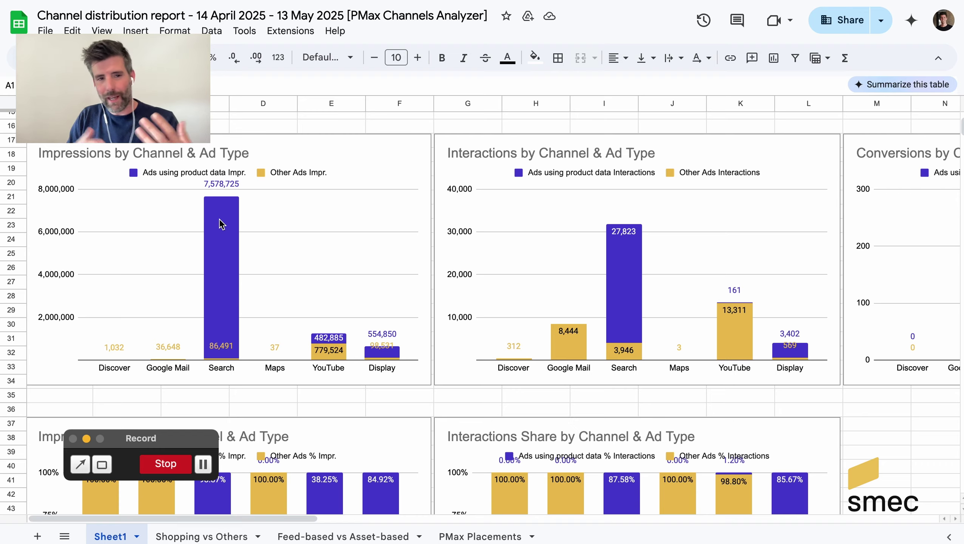
{"action": "scroll", "coordinate": [222, 228], "scroll_direction": "down", "scroll_amount": 3}
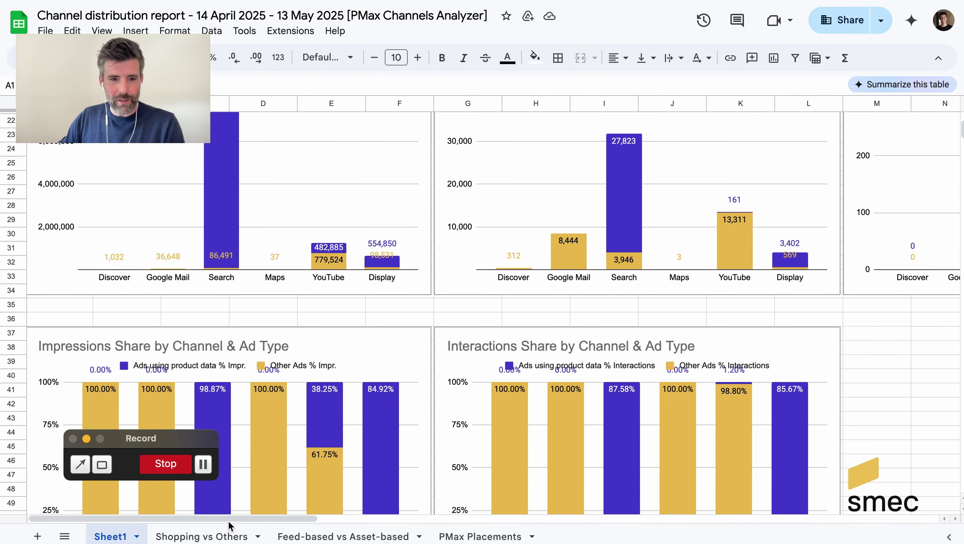
Compare the metric and conversion category splits on the Shopping vs Others and Feed-based vs Asset-based sheets.
{"action": "left_click", "coordinate": [215, 536]}
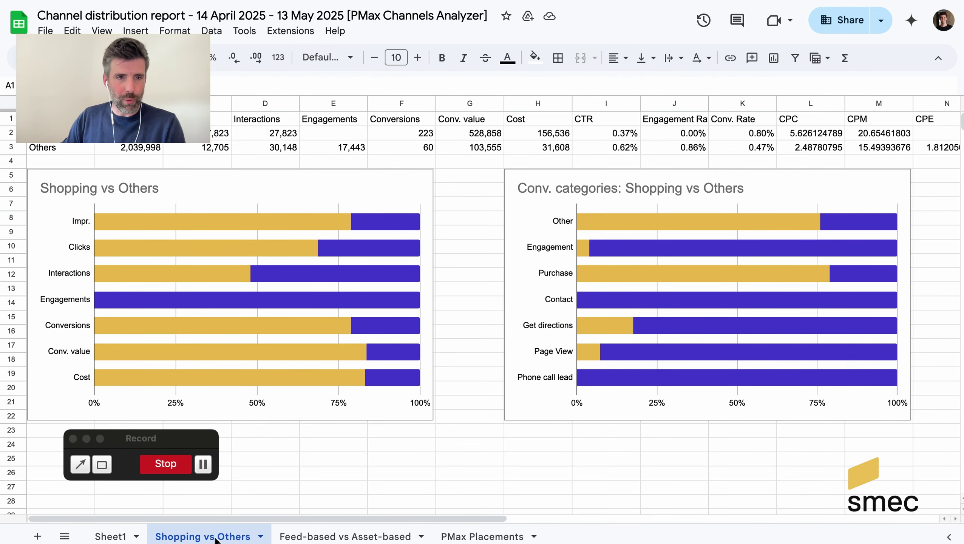
{"action": "left_click", "coordinate": [335, 535]}
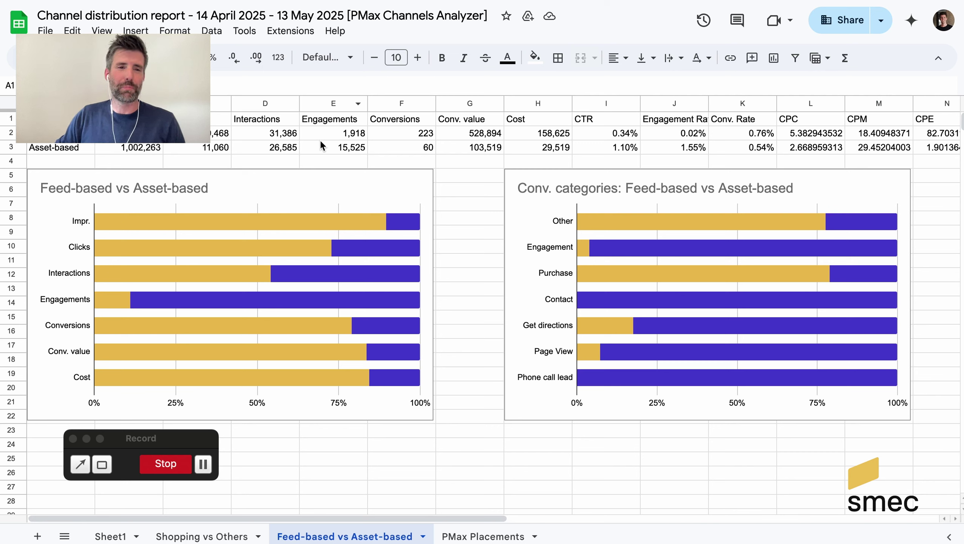
{"action": "left_click", "coordinate": [203, 464]}
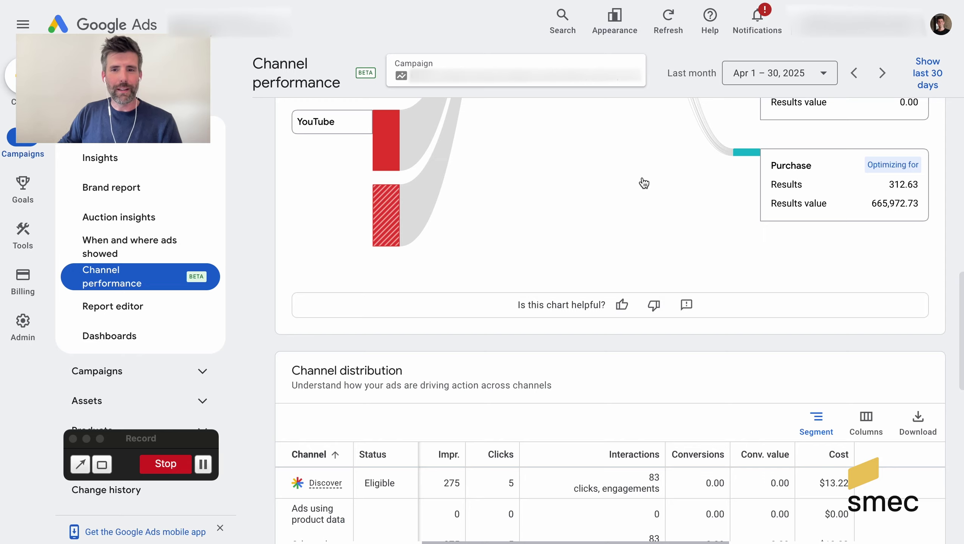
In Google Ads, examine the Channel performance flow from impressions to interactions and results, along with the Channel distribution table.
{"action": "scroll", "coordinate": [687, 190], "scroll_direction": "up", "scroll_amount": 10}
{"action": "scroll", "coordinate": [687, 190], "scroll_direction": "up", "scroll_amount": 5}
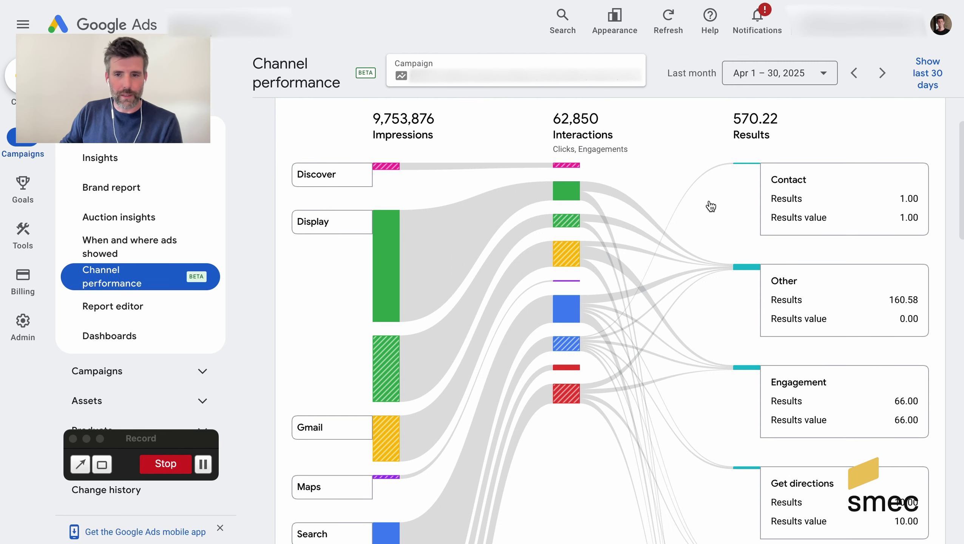
{"action": "scroll", "coordinate": [729, 212], "scroll_direction": "down", "scroll_amount": 5}
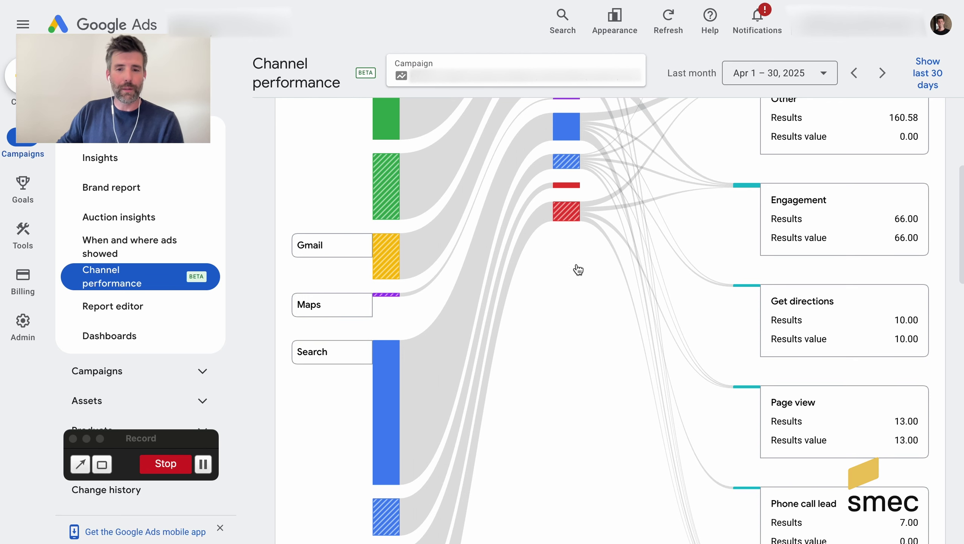
{"action": "scroll", "coordinate": [579, 270], "scroll_direction": "down", "scroll_amount": 3}
{"action": "scroll", "coordinate": [578, 270], "scroll_direction": "down", "scroll_amount": 3}
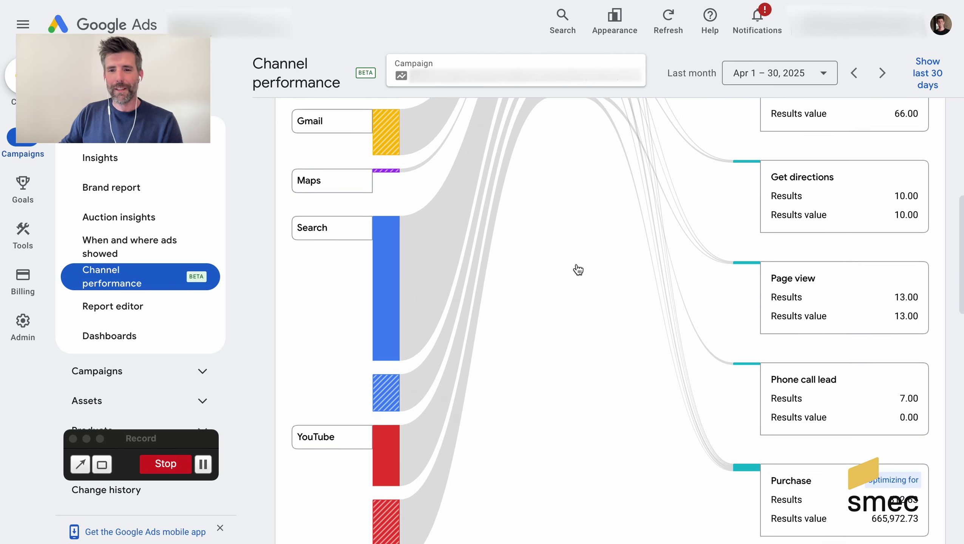
{"action": "scroll", "coordinate": [577, 269], "scroll_direction": "up", "scroll_amount": 8}
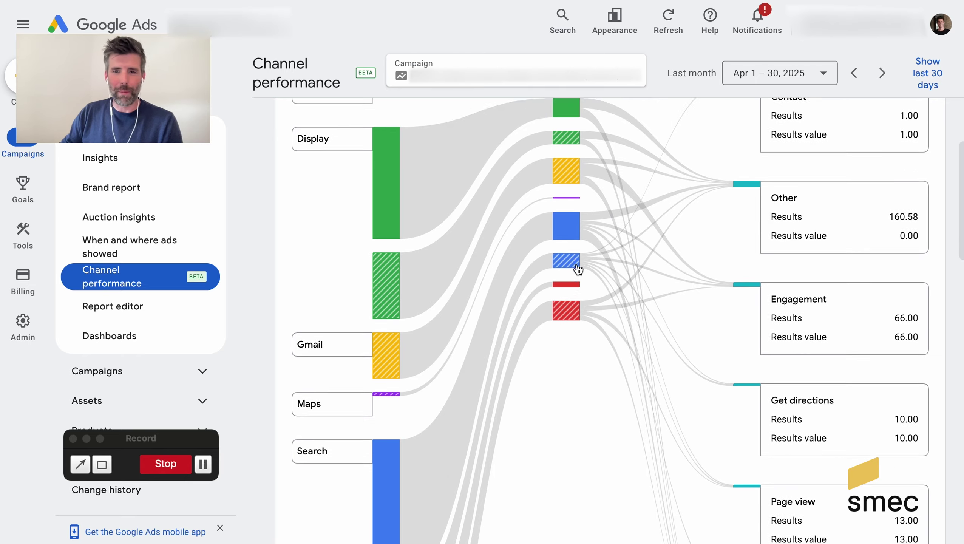
{"action": "scroll", "coordinate": [553, 381], "scroll_direction": "down", "scroll_amount": 15}
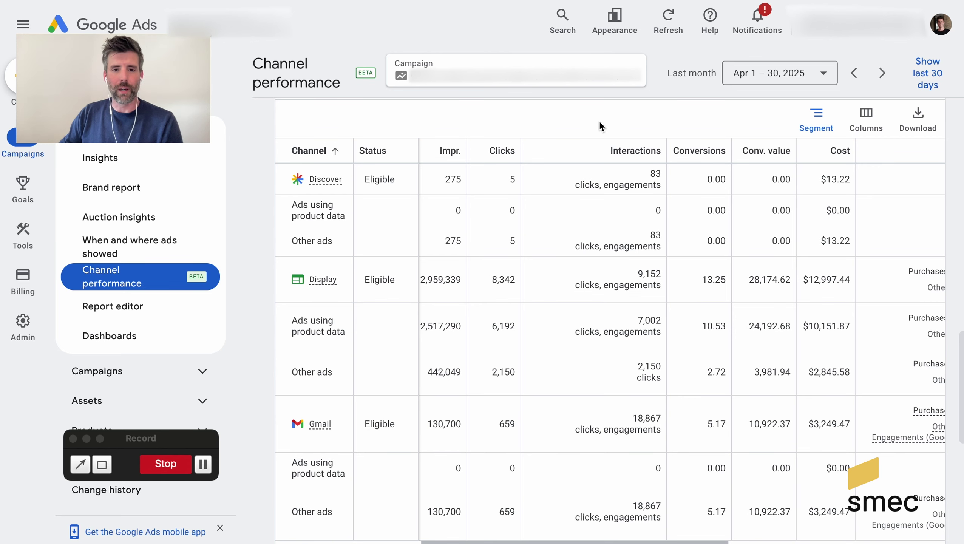
{"action": "scroll", "coordinate": [599, 122], "scroll_direction": "up", "scroll_amount": 14}
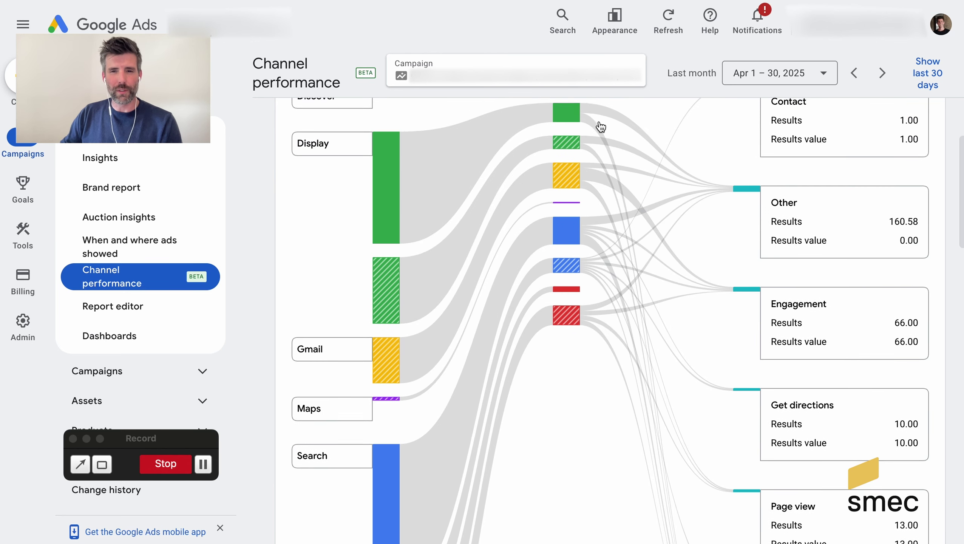
{"action": "scroll", "coordinate": [600, 127], "scroll_direction": "up", "scroll_amount": 3}
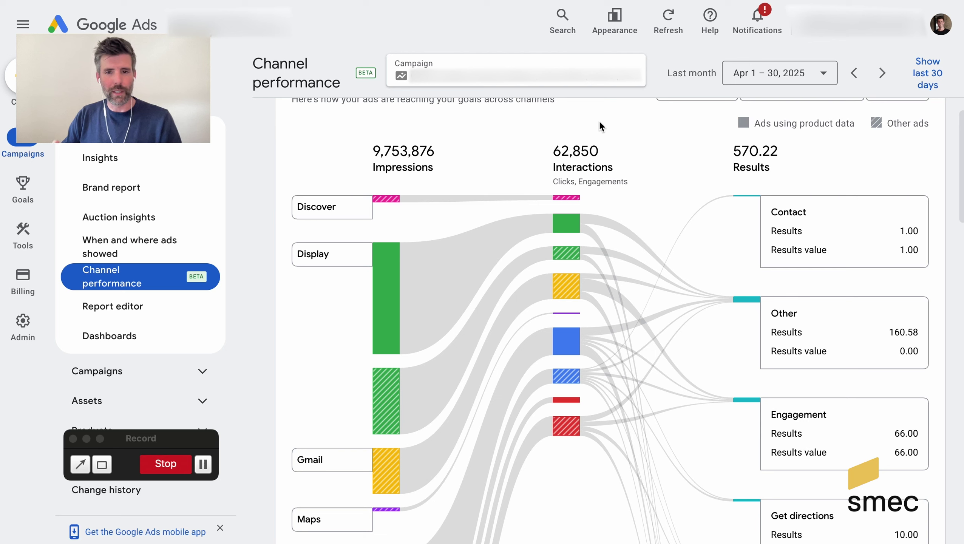